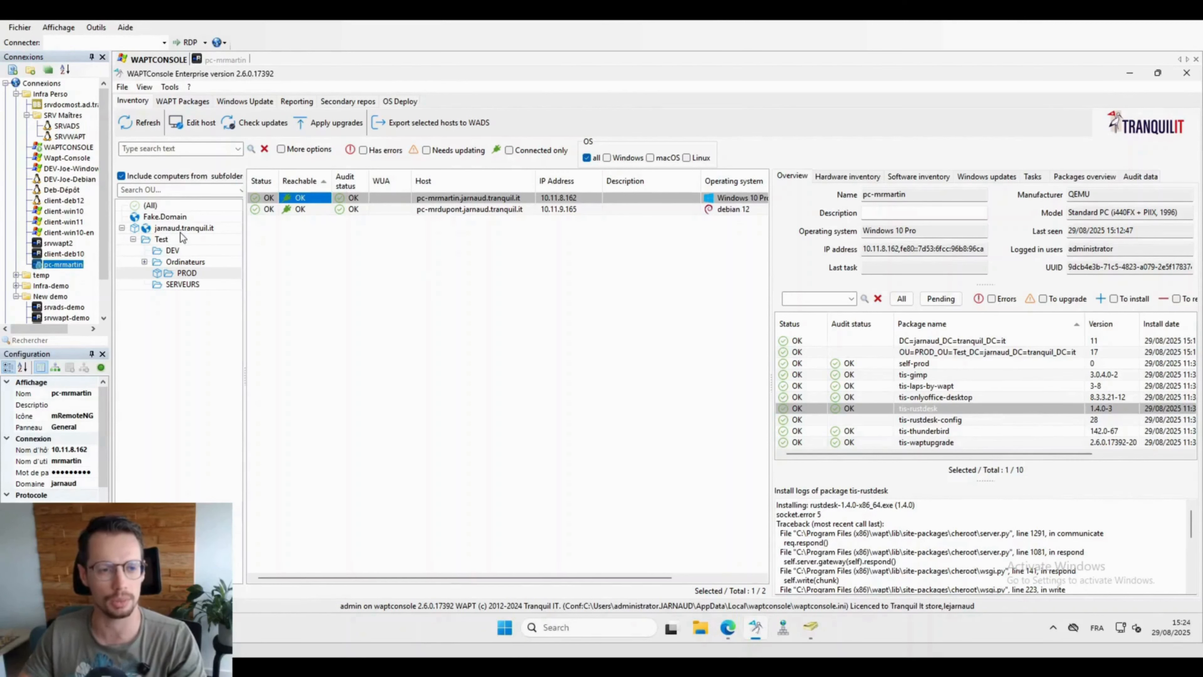
pyautogui.click(446, 209)
pyautogui.click(447, 198)
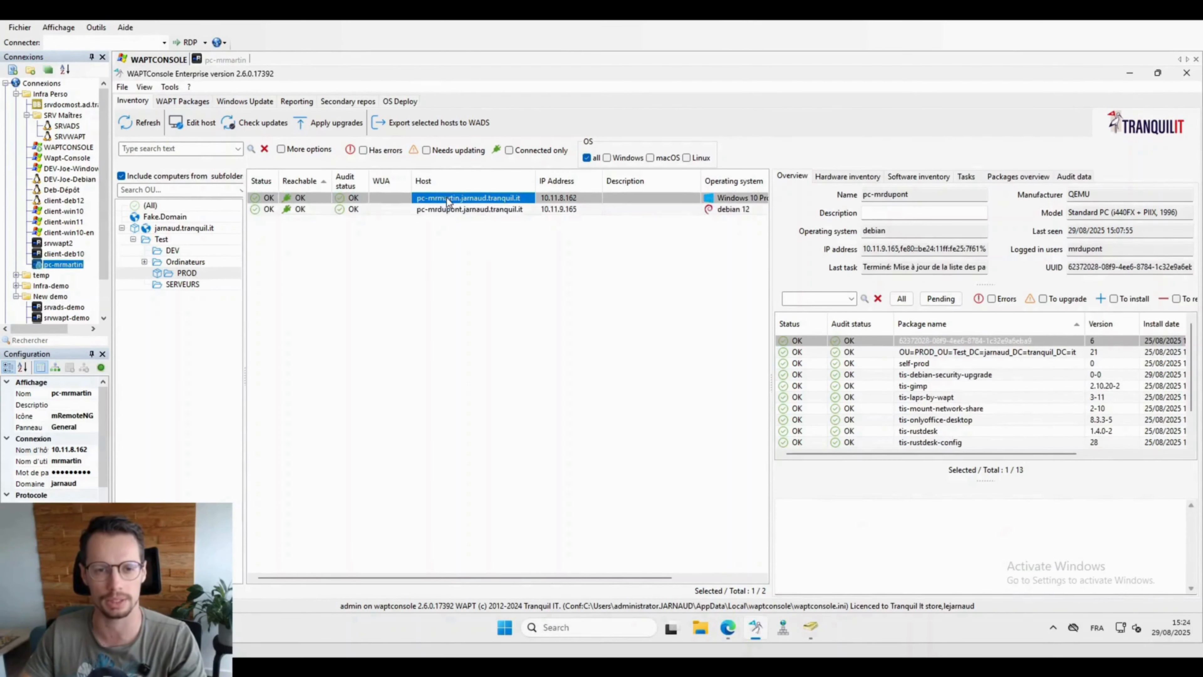
pyautogui.click(450, 211)
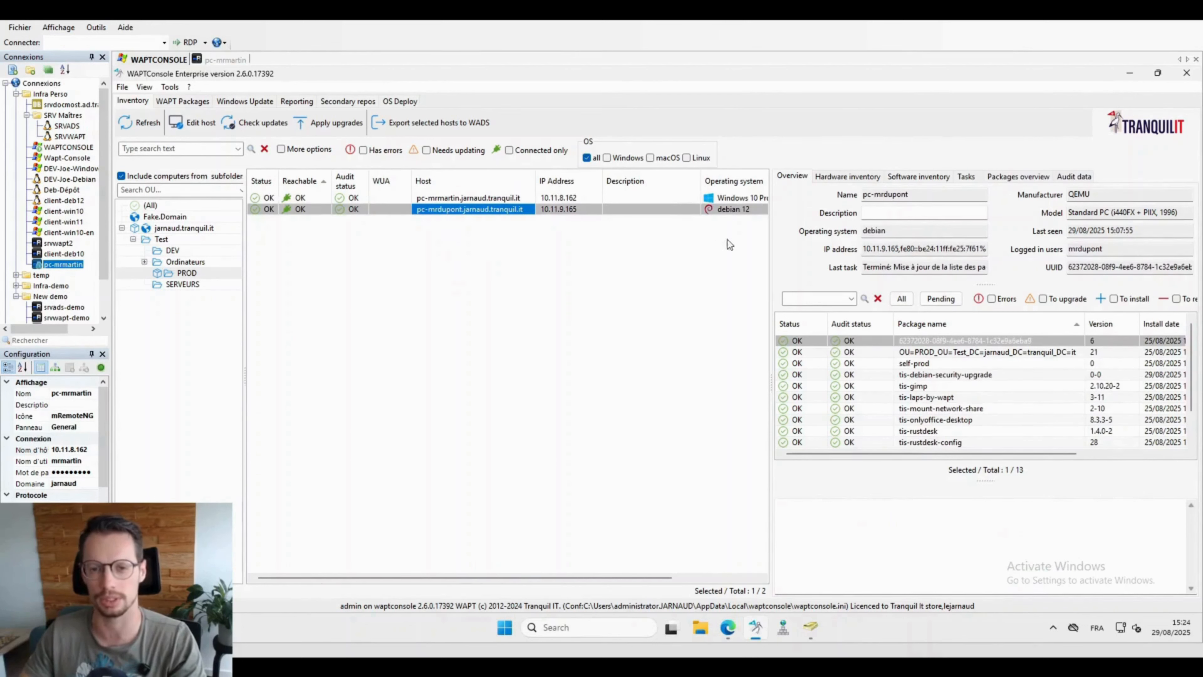
pyautogui.click(447, 198)
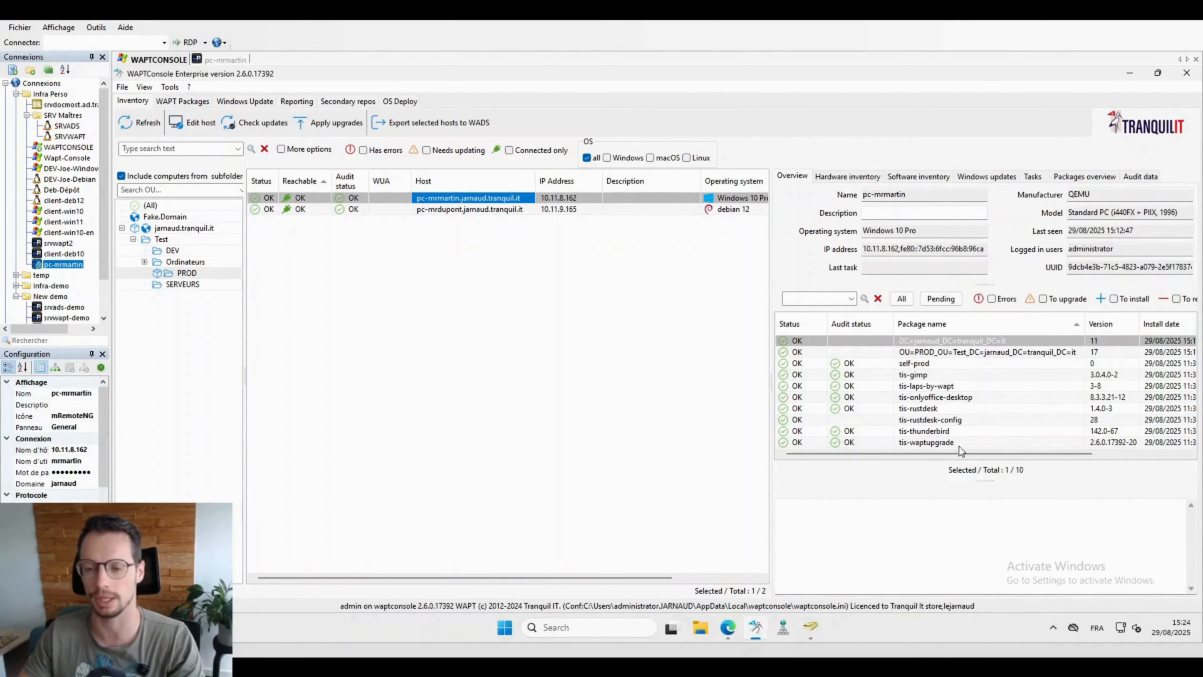
pyautogui.click(916, 375)
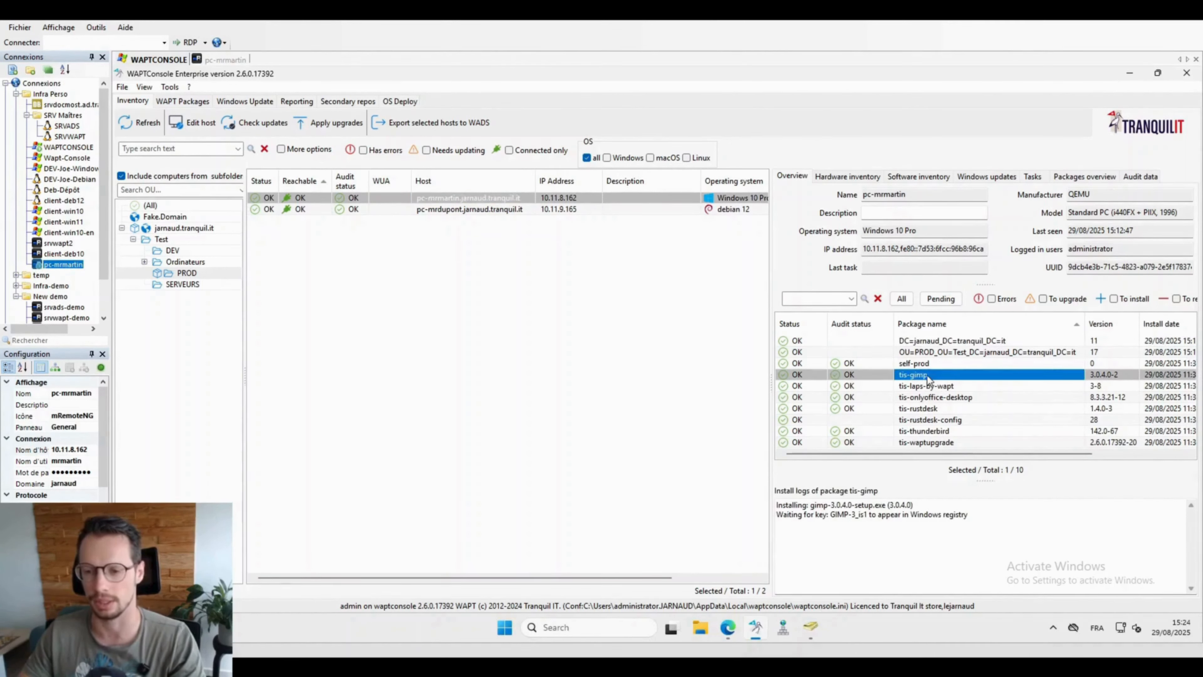
pyautogui.click(924, 399)
pyautogui.click(921, 434)
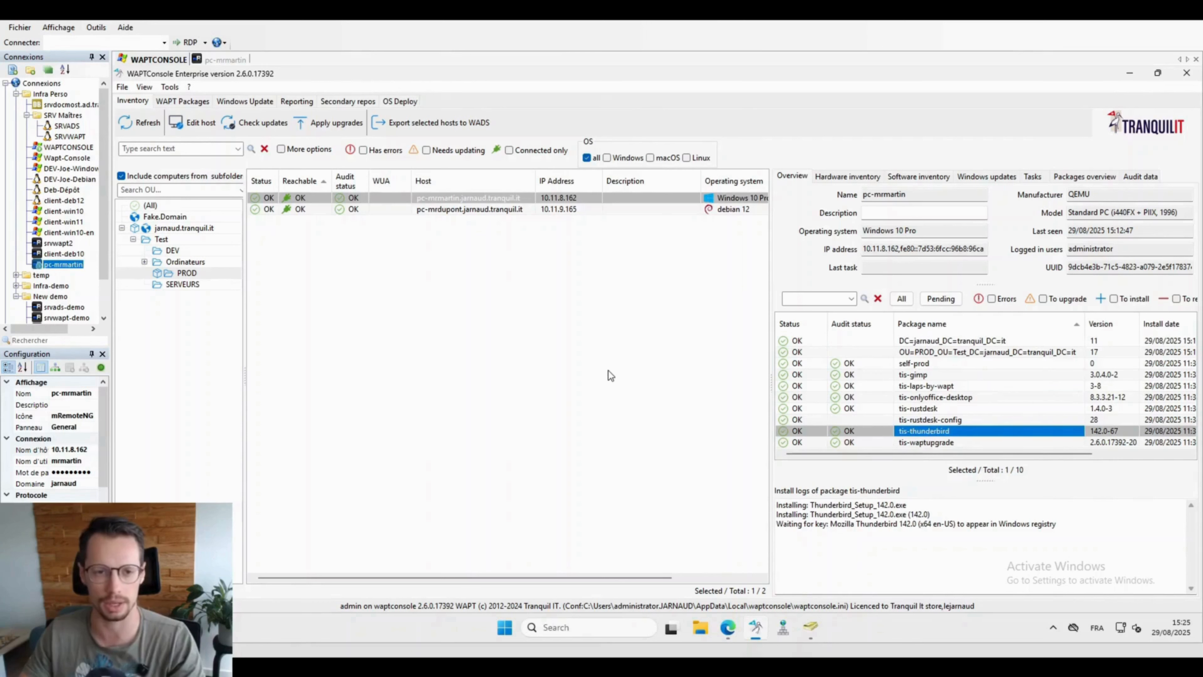
pyautogui.click(918, 408)
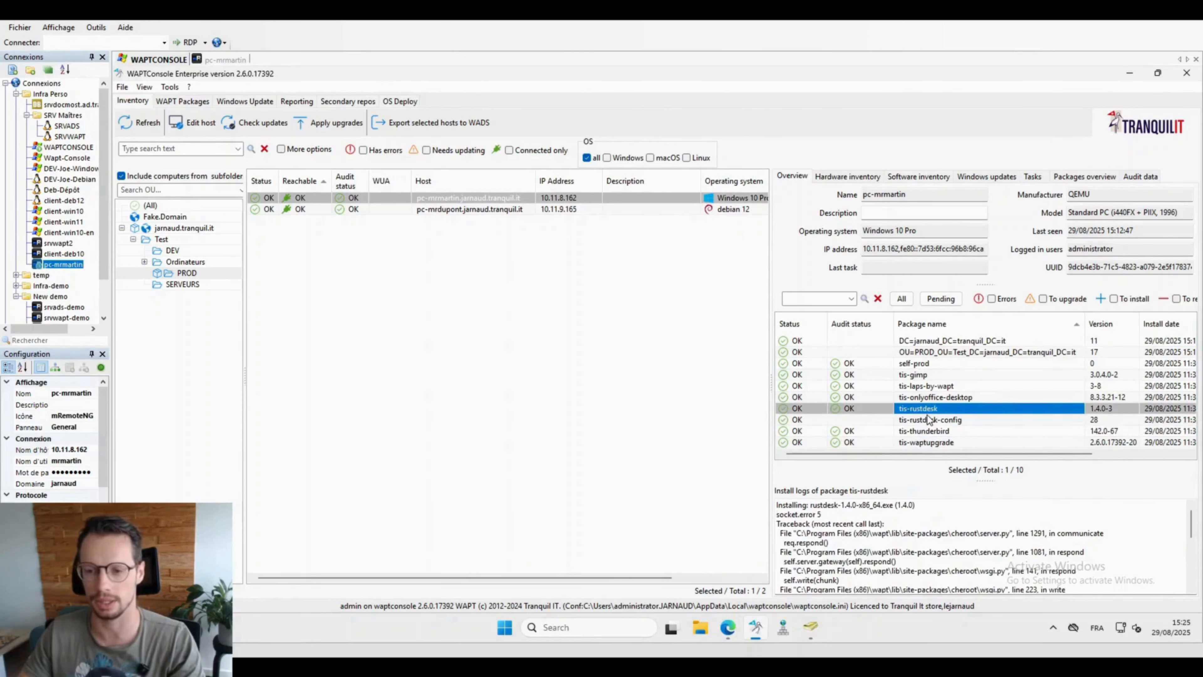
pyautogui.click(926, 388)
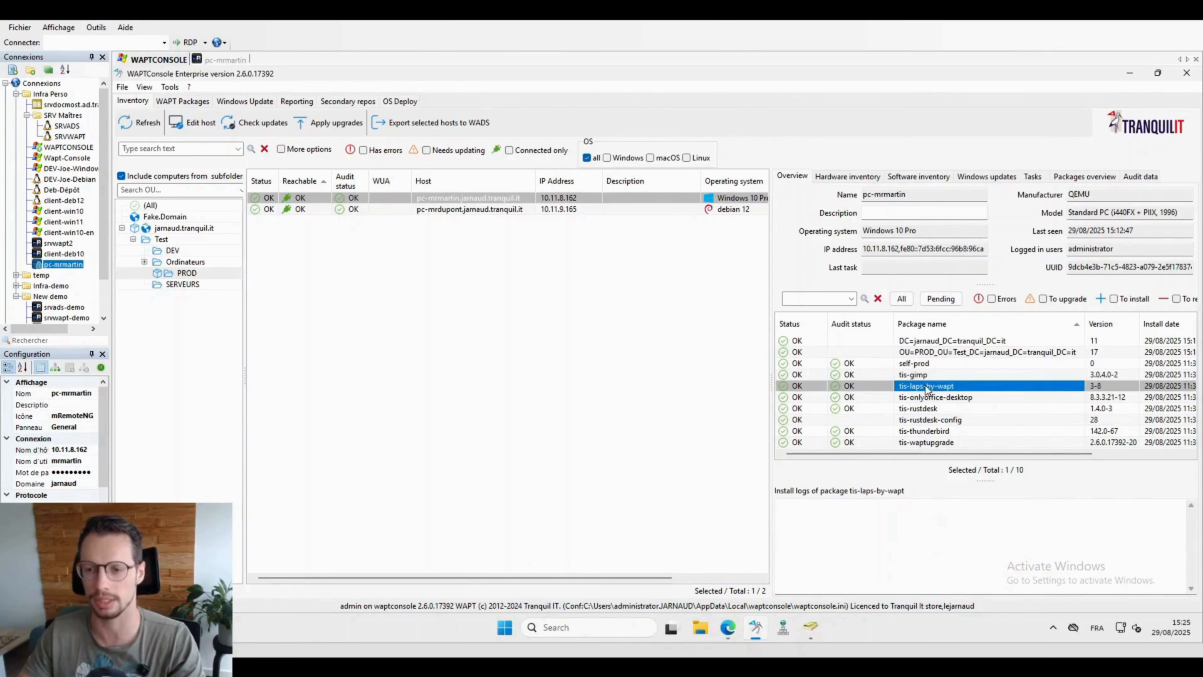
pyautogui.click(1140, 177)
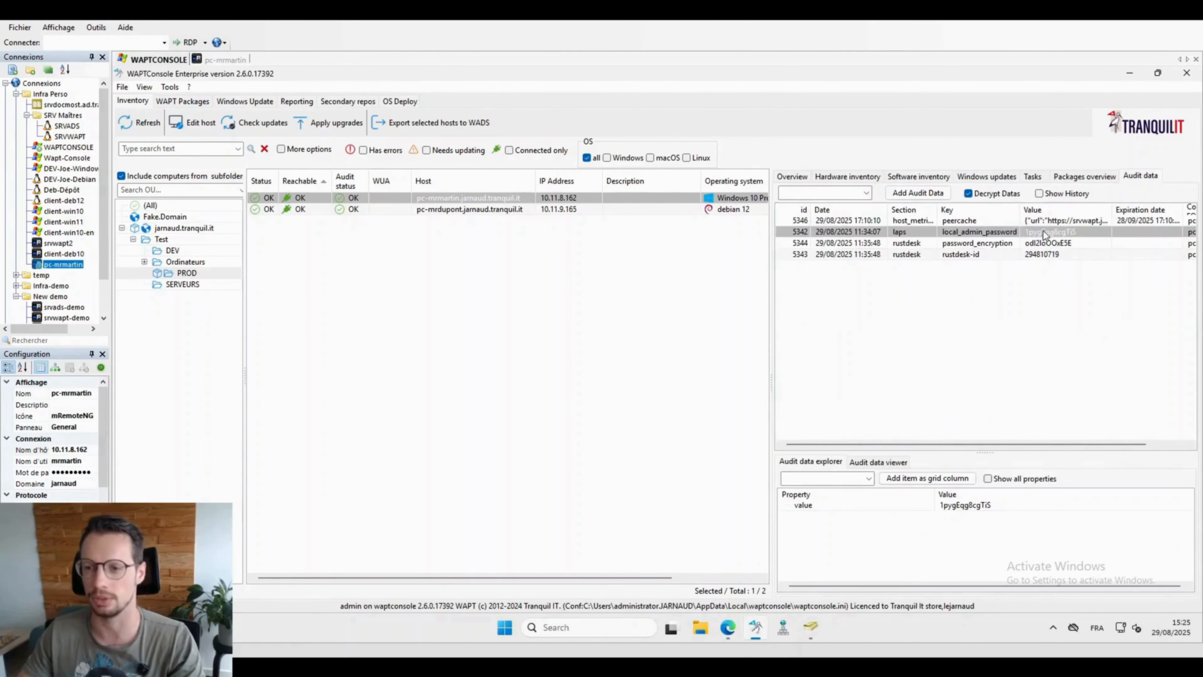
pyautogui.click(967, 193)
pyautogui.click(791, 177)
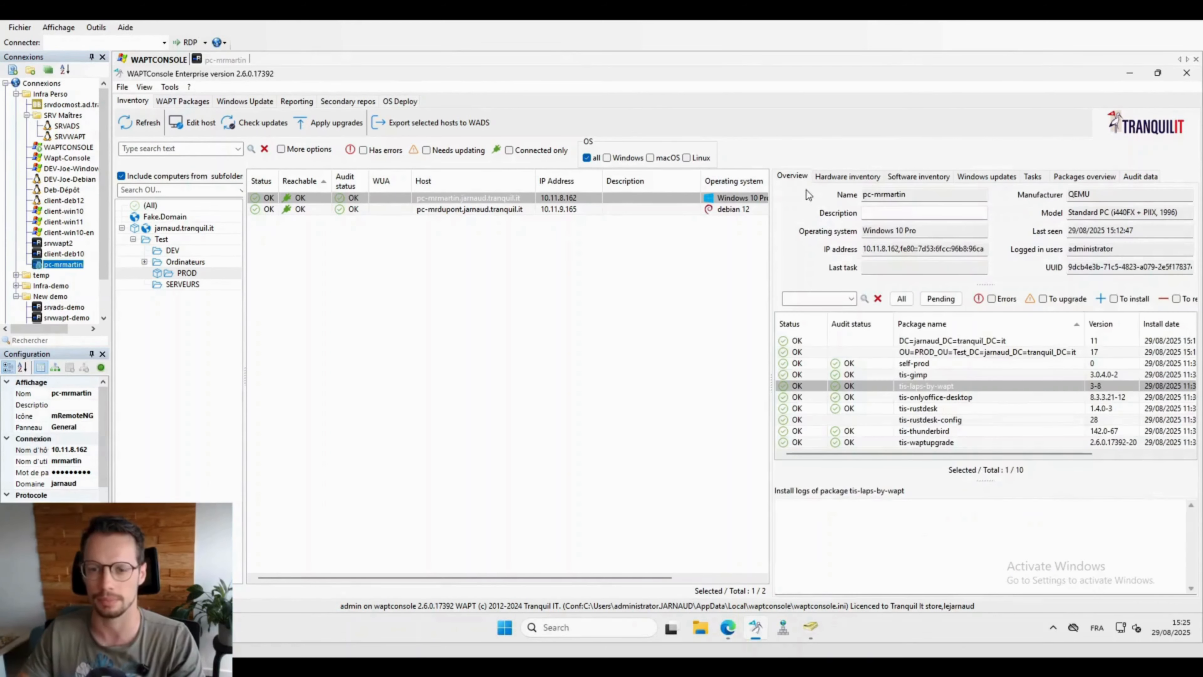
# Step: Start a RustDesk remote session to the Windows 10 host, reconnecting after the first attempt fails
pyautogui.rightClick(287, 207)
pyautogui.click(368, 303)
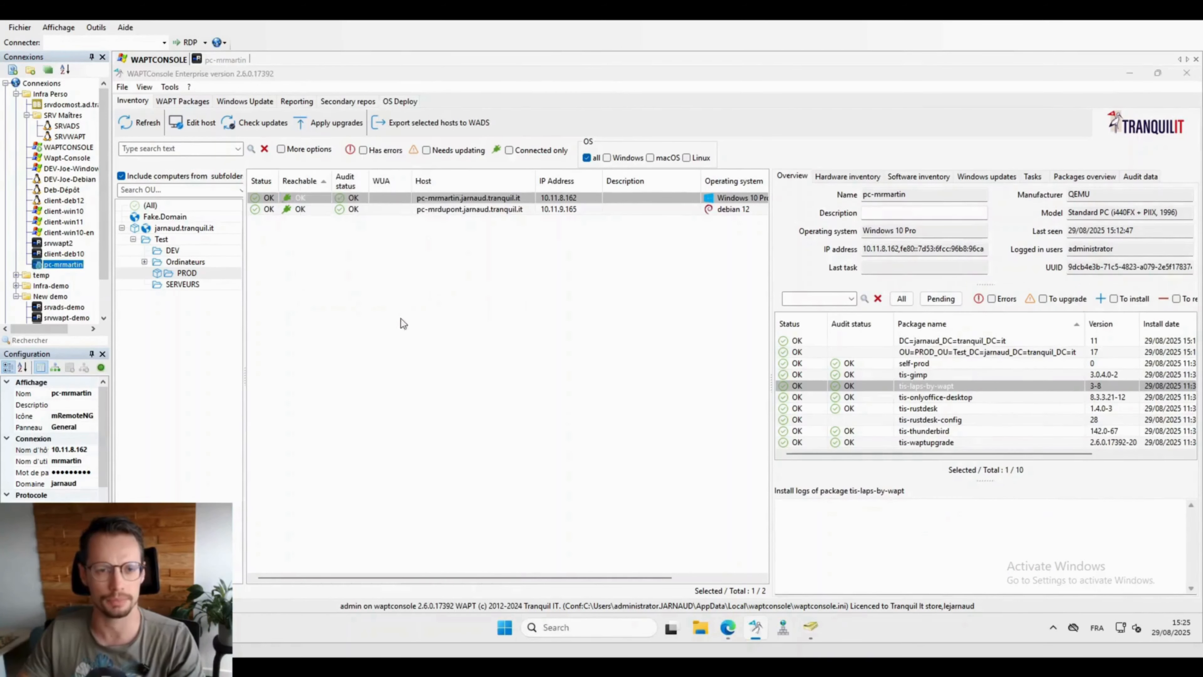
pyautogui.click(729, 393)
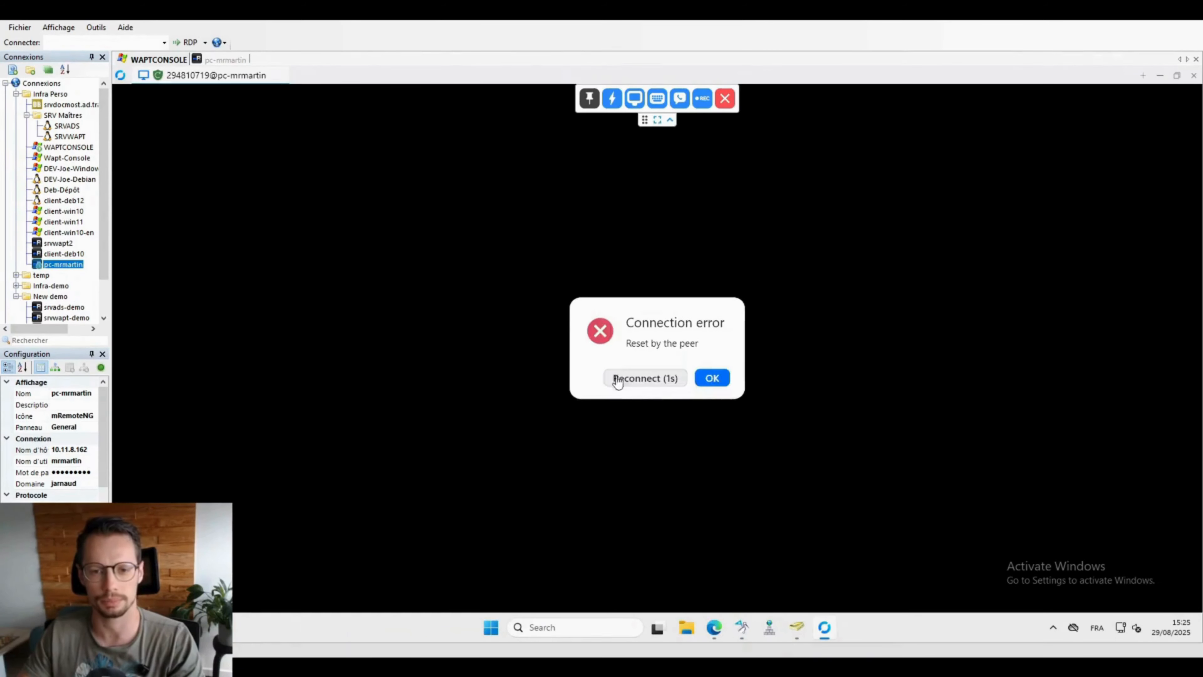
pyautogui.click(658, 379)
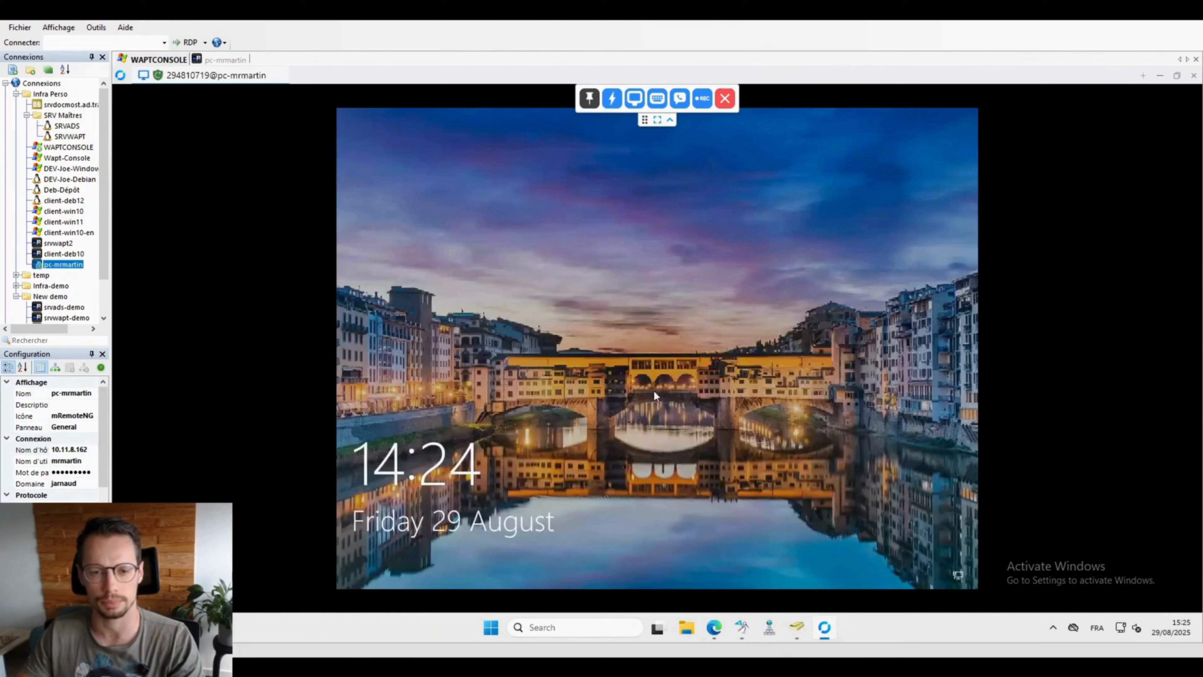
# Step: Sign in to the remote Windows desktop with the account password, then end the RustDesk session
pyautogui.click(639, 419)
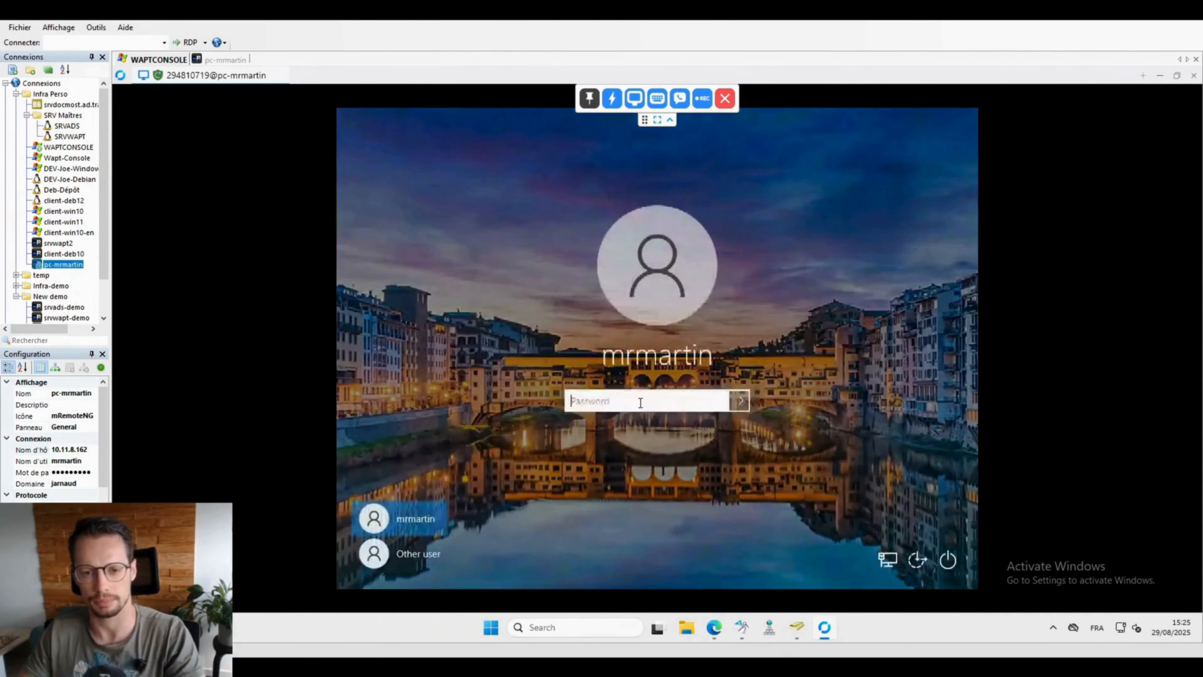
pyautogui.write('**********')
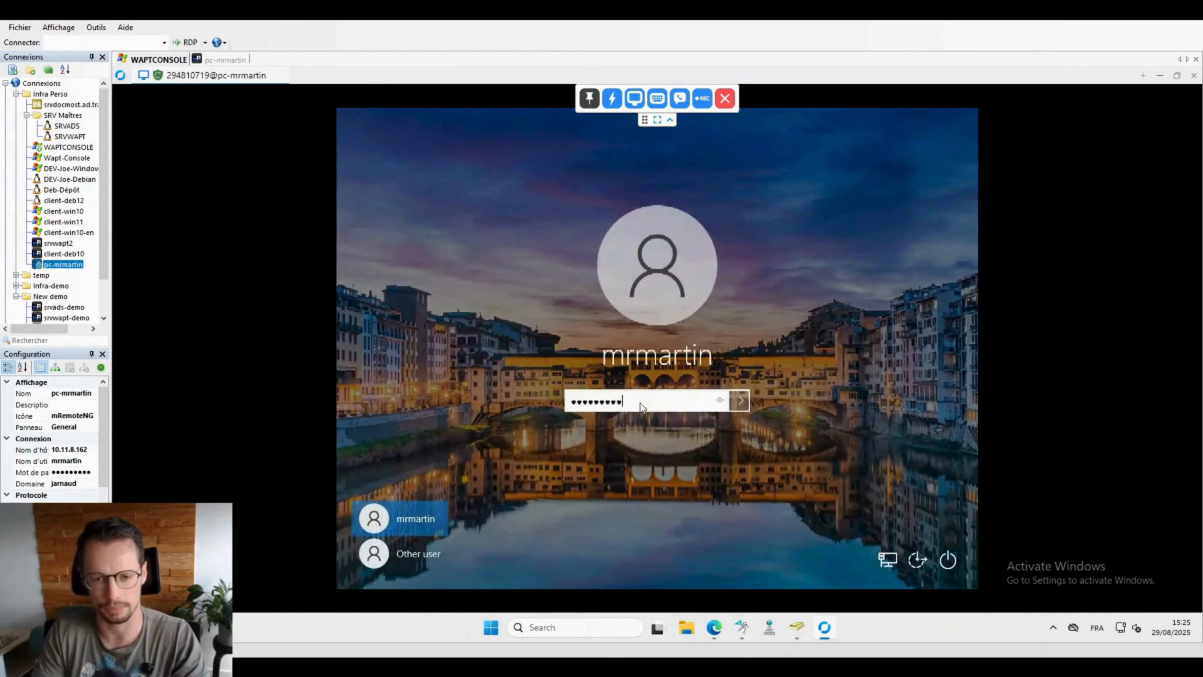
pyautogui.press('Return')
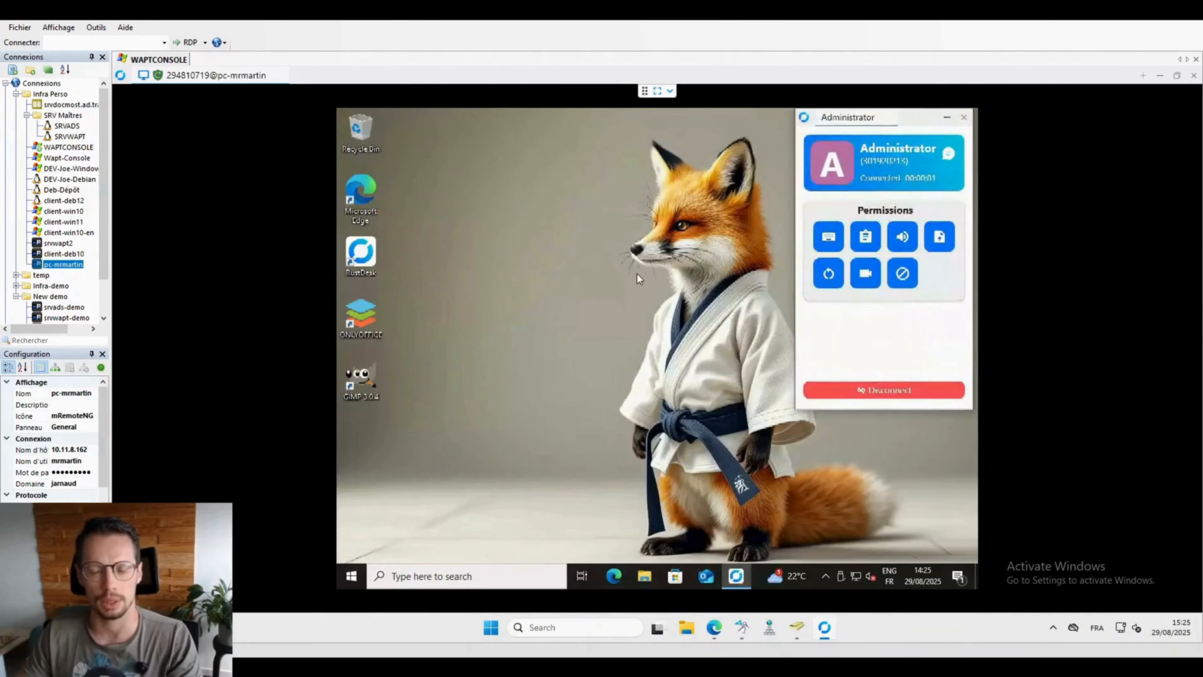
pyautogui.click(946, 117)
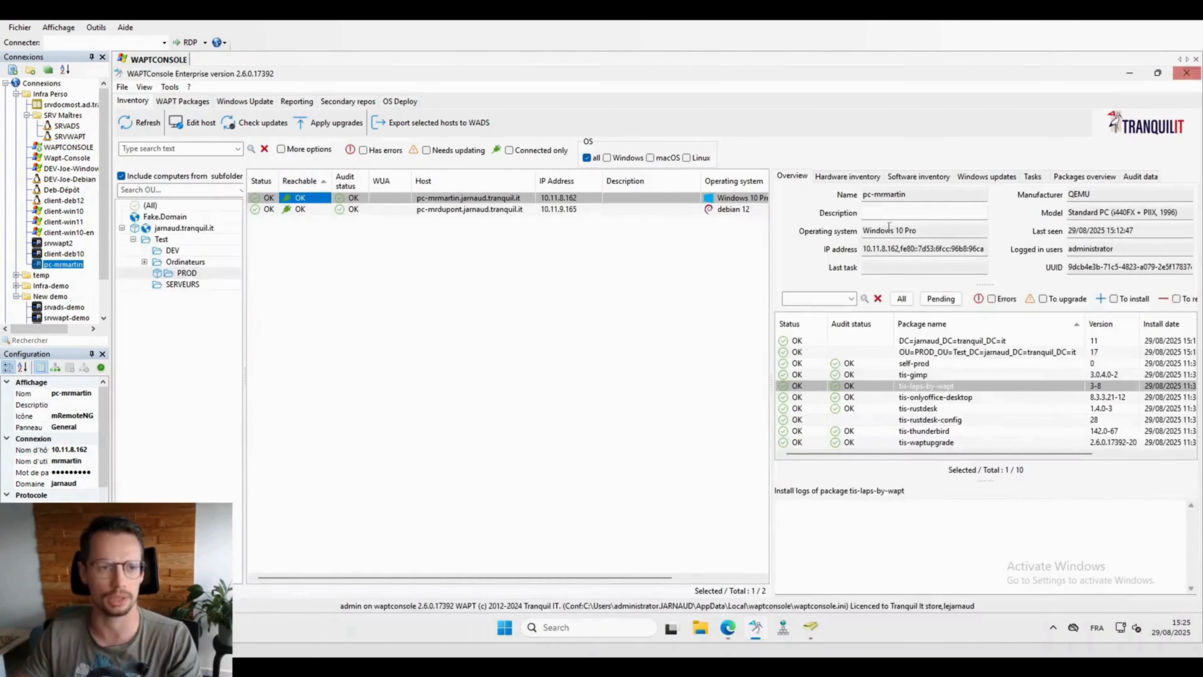
pyautogui.click(1193, 76)
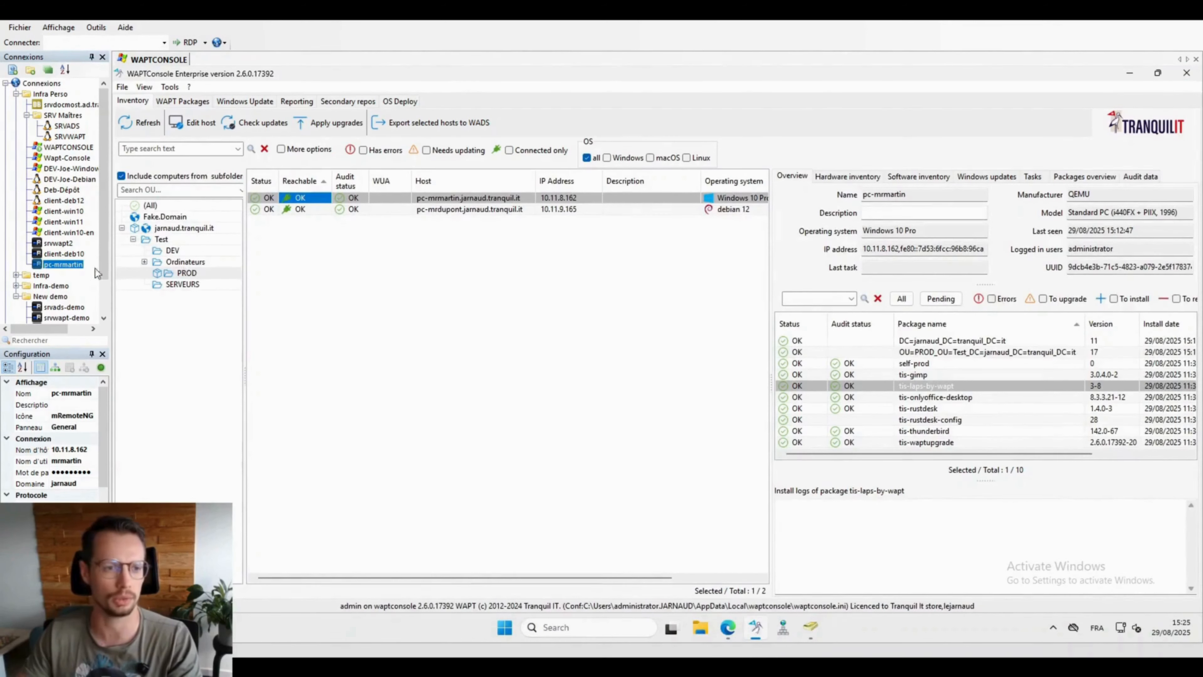
# Step: Open an mRemoteNG RDP session to the Windows 10 host, launch GIMP, then dismiss its welcome window and close it
pyautogui.doubleClick(61, 265)
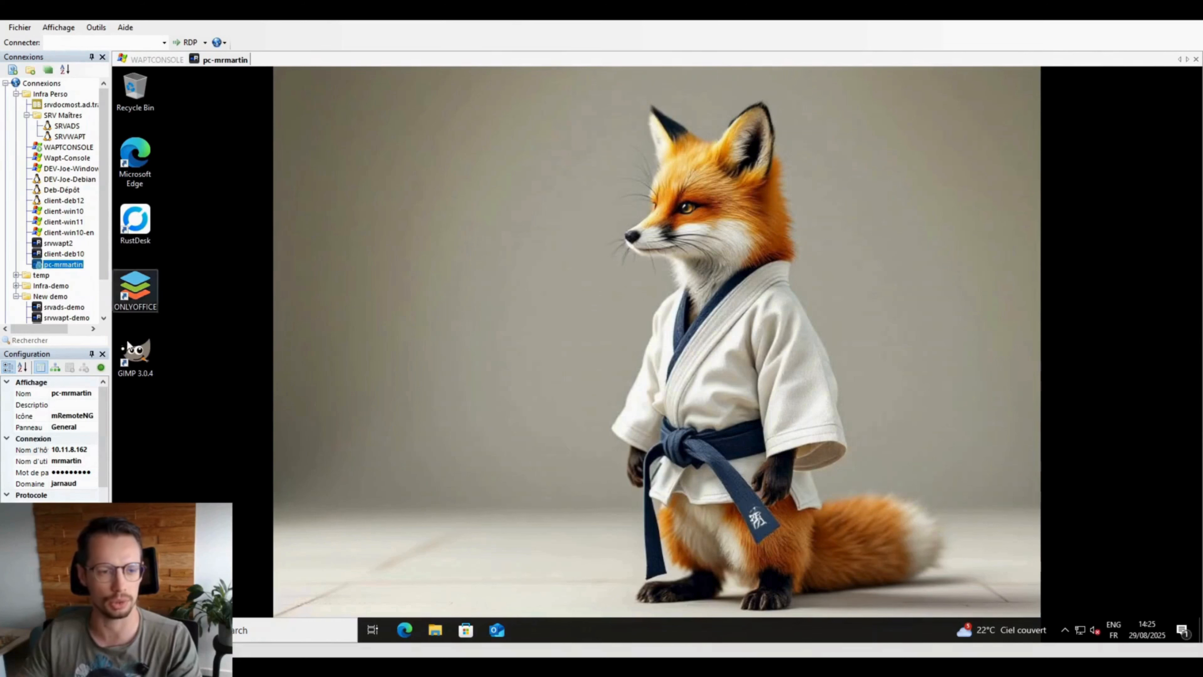
pyautogui.click(138, 353)
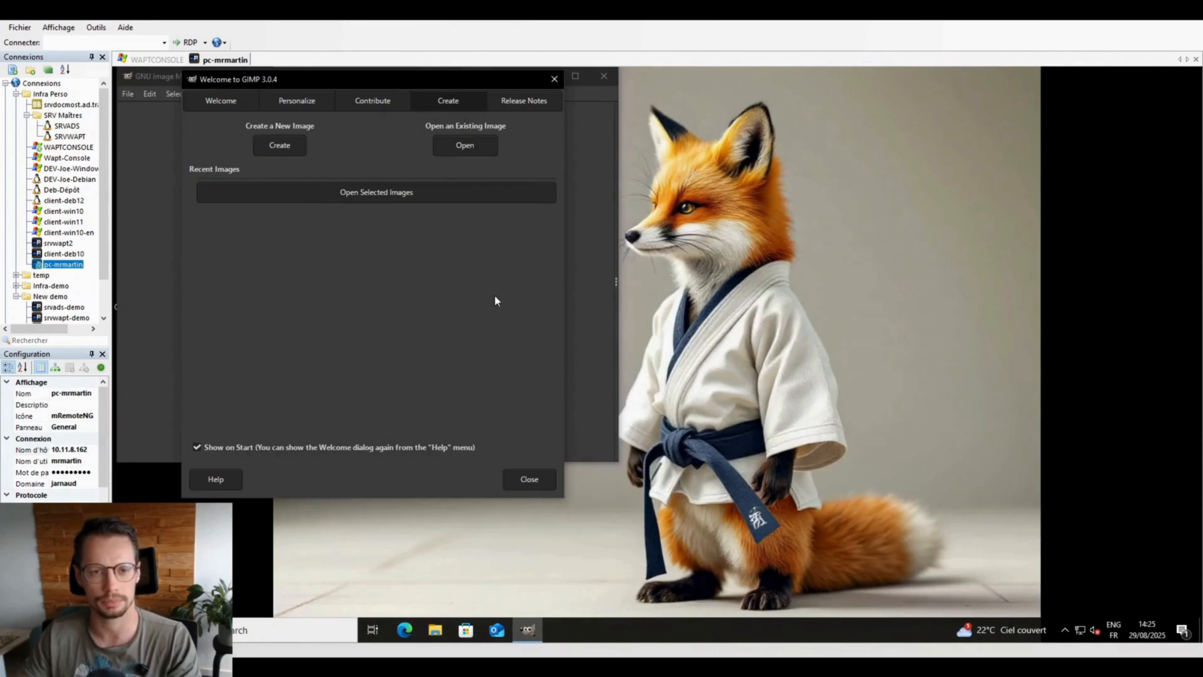
pyautogui.click(552, 84)
pyautogui.click(603, 75)
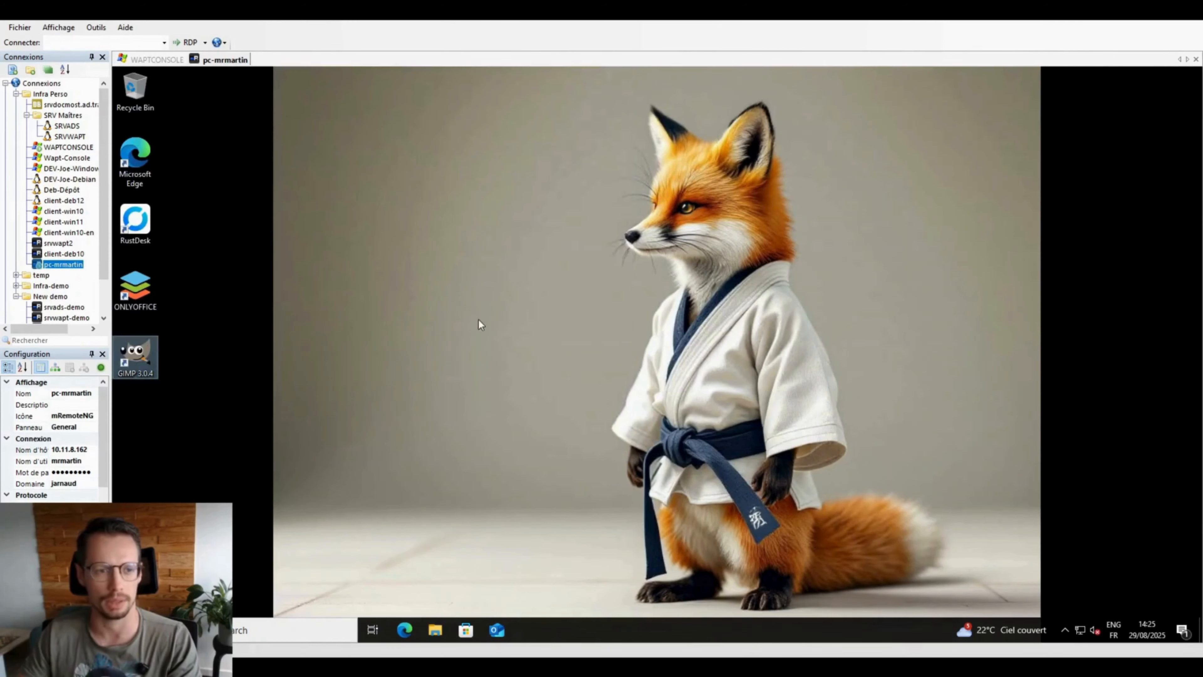
pyautogui.click(261, 631)
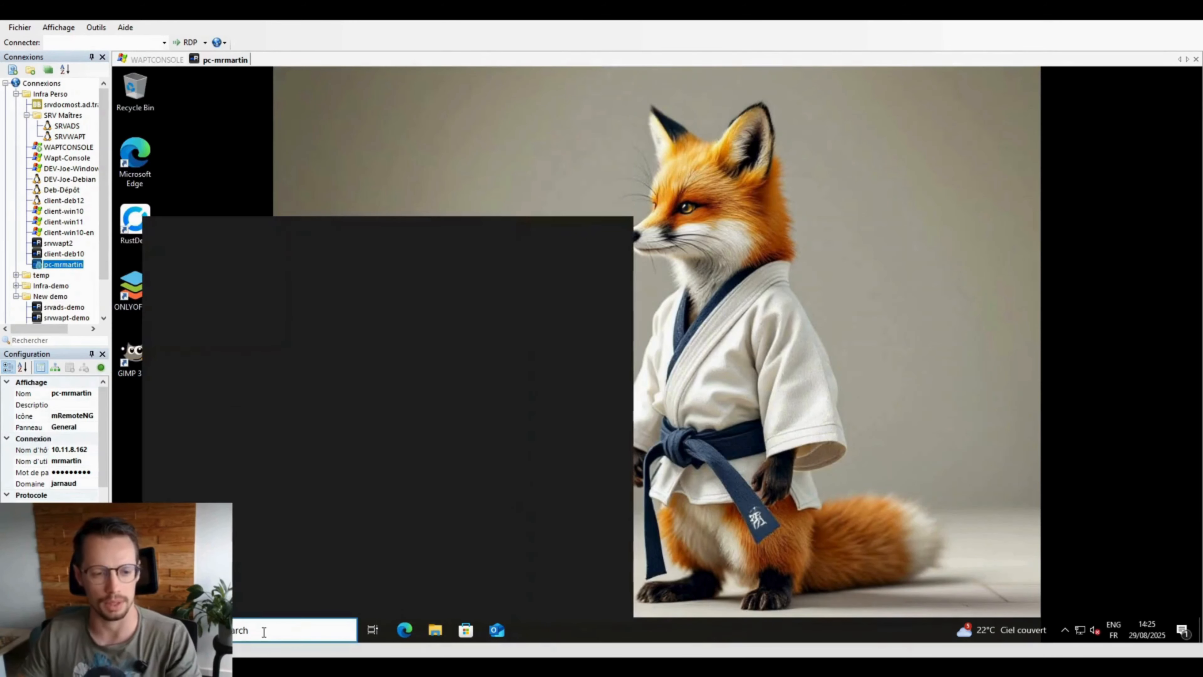
pyautogui.write('self')
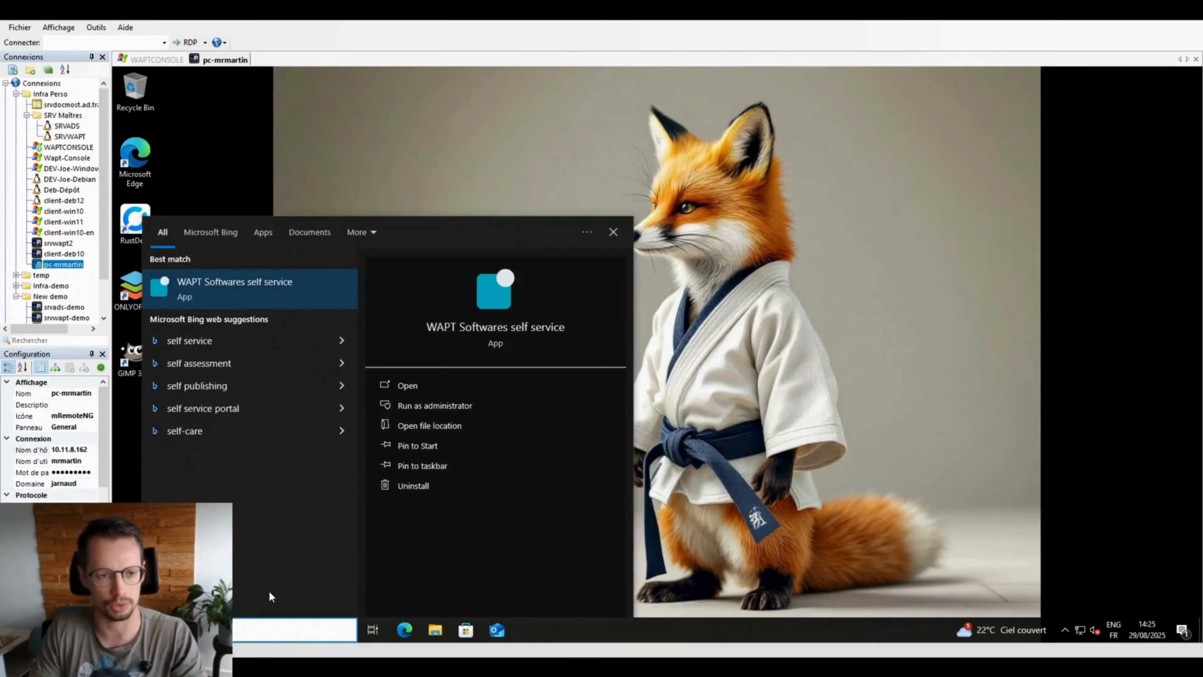
pyautogui.press('Return')
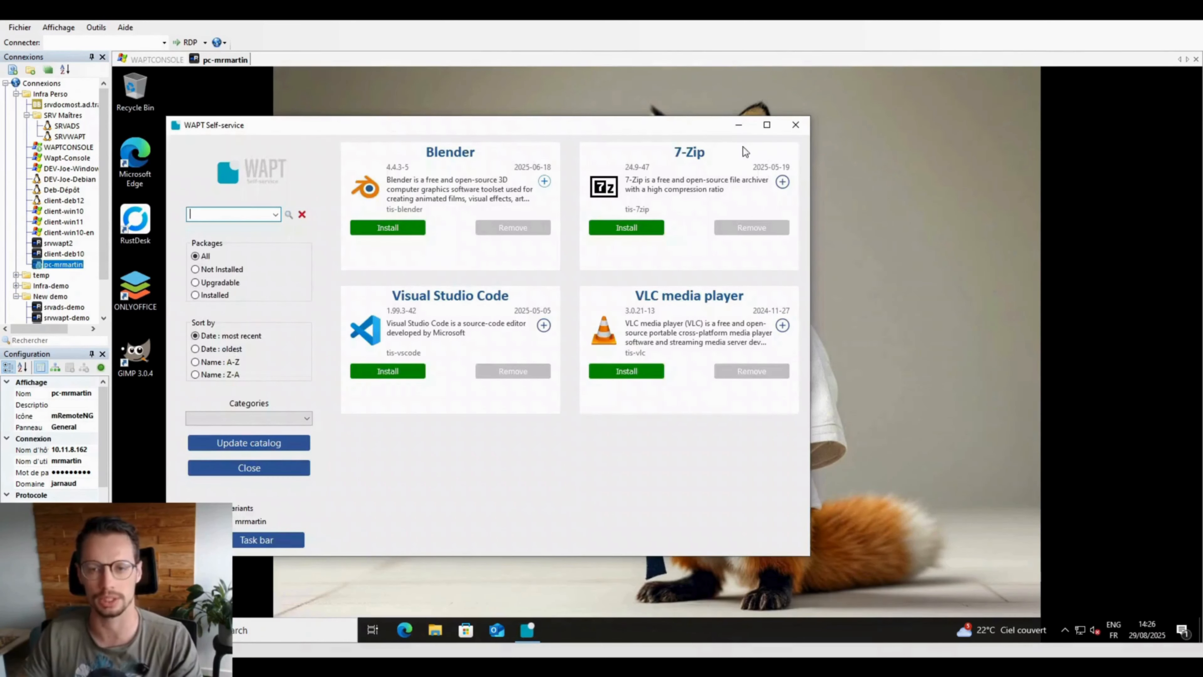
pyautogui.click(795, 127)
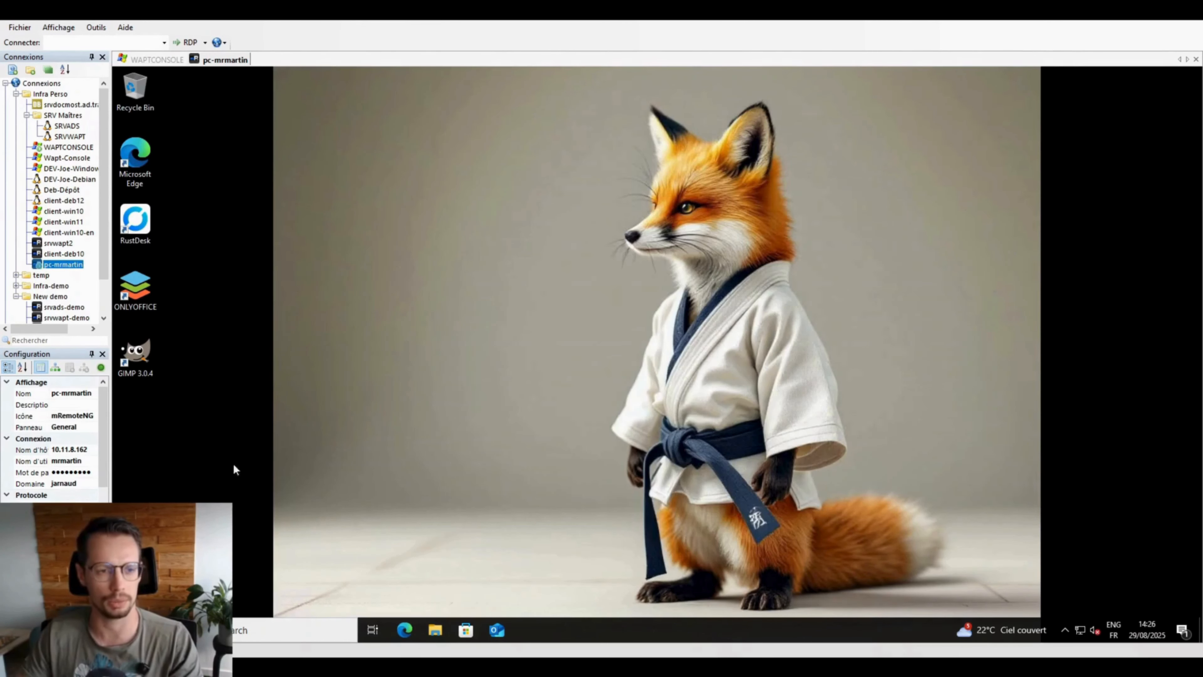
# Step: Browse the partage-wapt (W:) share's WAPT-CA folder, then return to the drives and shares overview
pyautogui.click(435, 630)
pyautogui.click(368, 378)
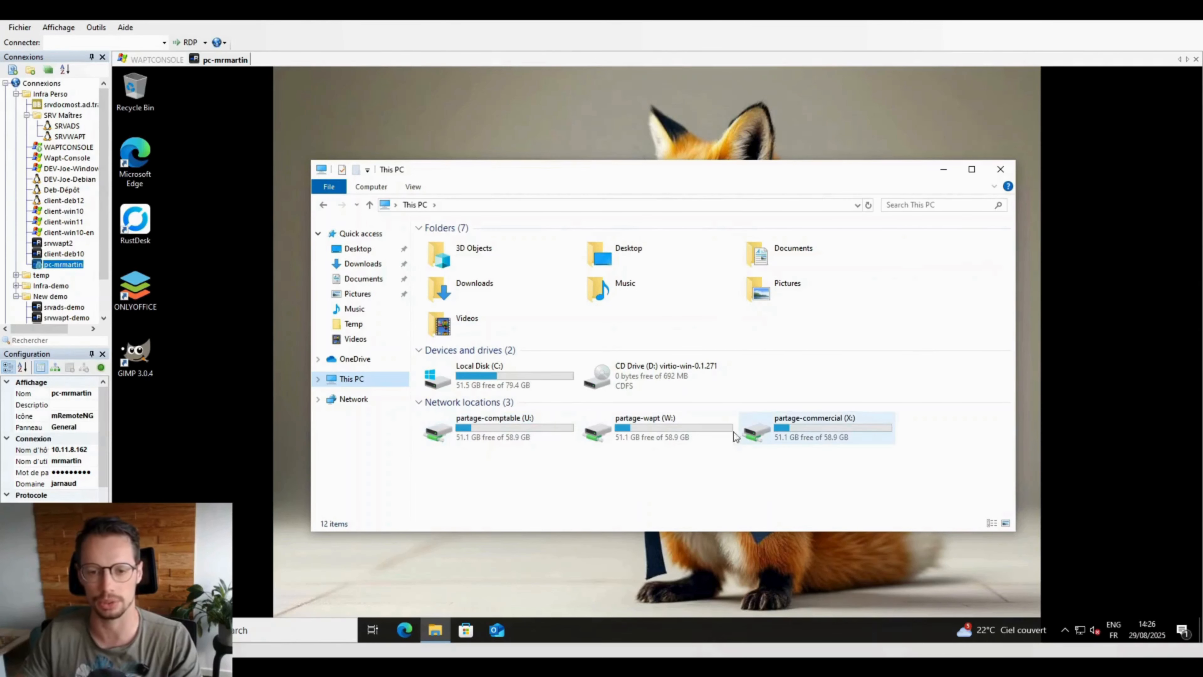
pyautogui.doubleClick(674, 435)
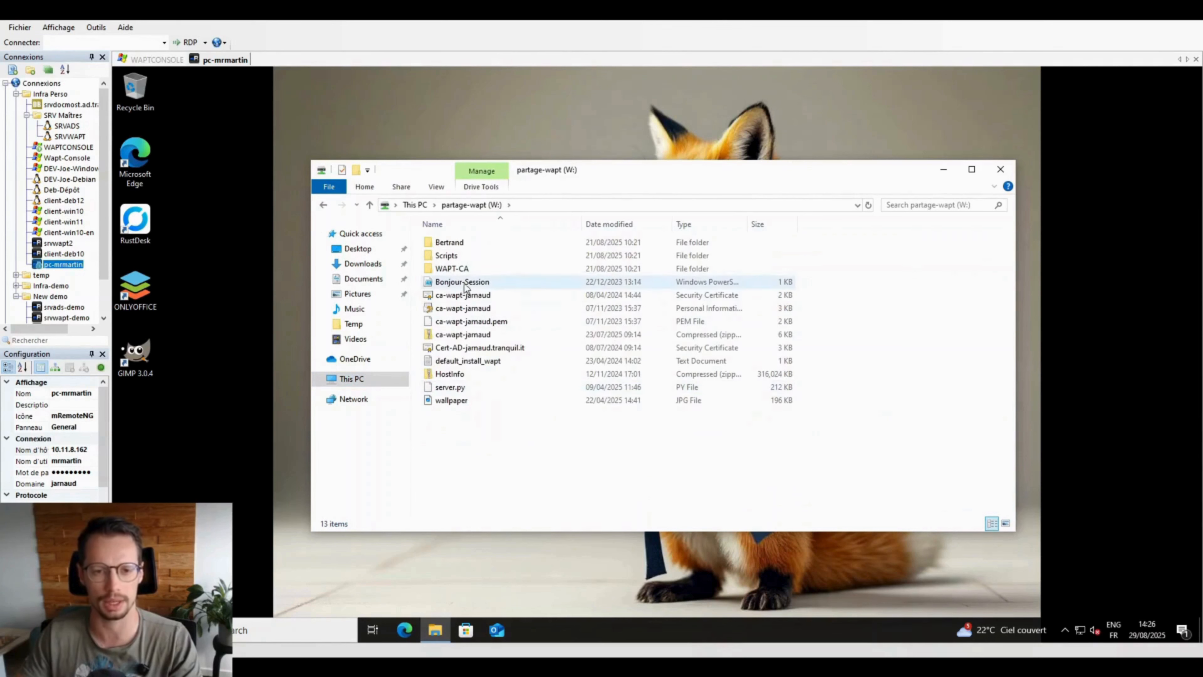
pyautogui.doubleClick(454, 268)
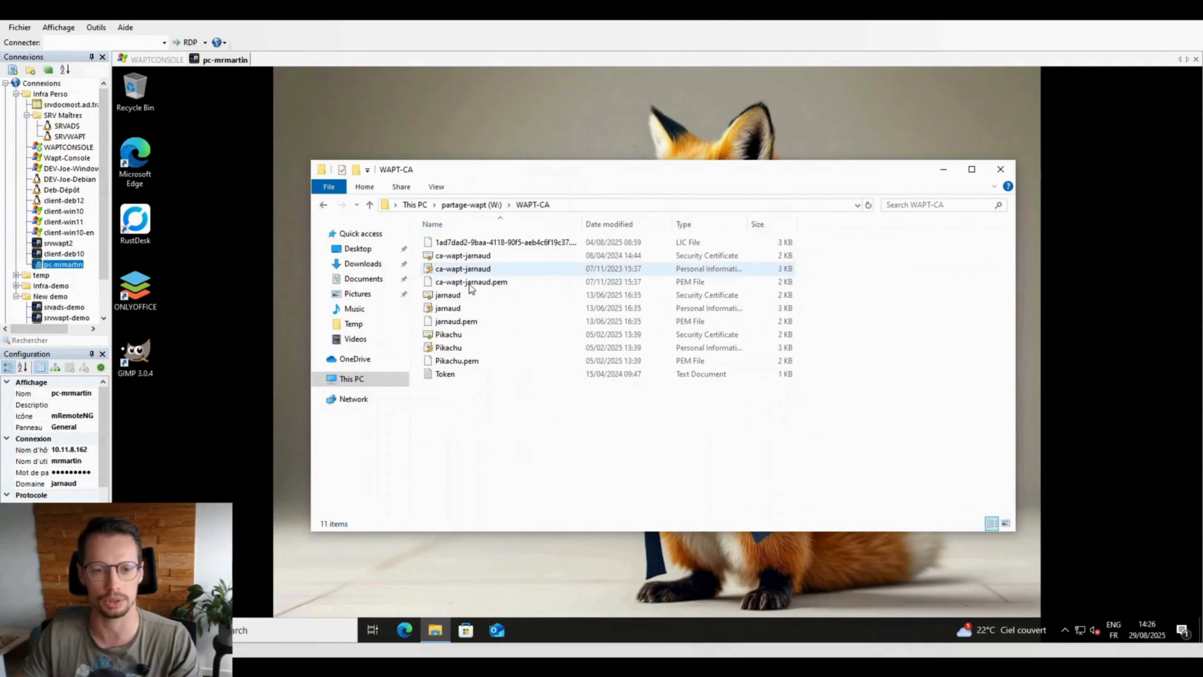
pyautogui.click(323, 204)
pyautogui.click(326, 209)
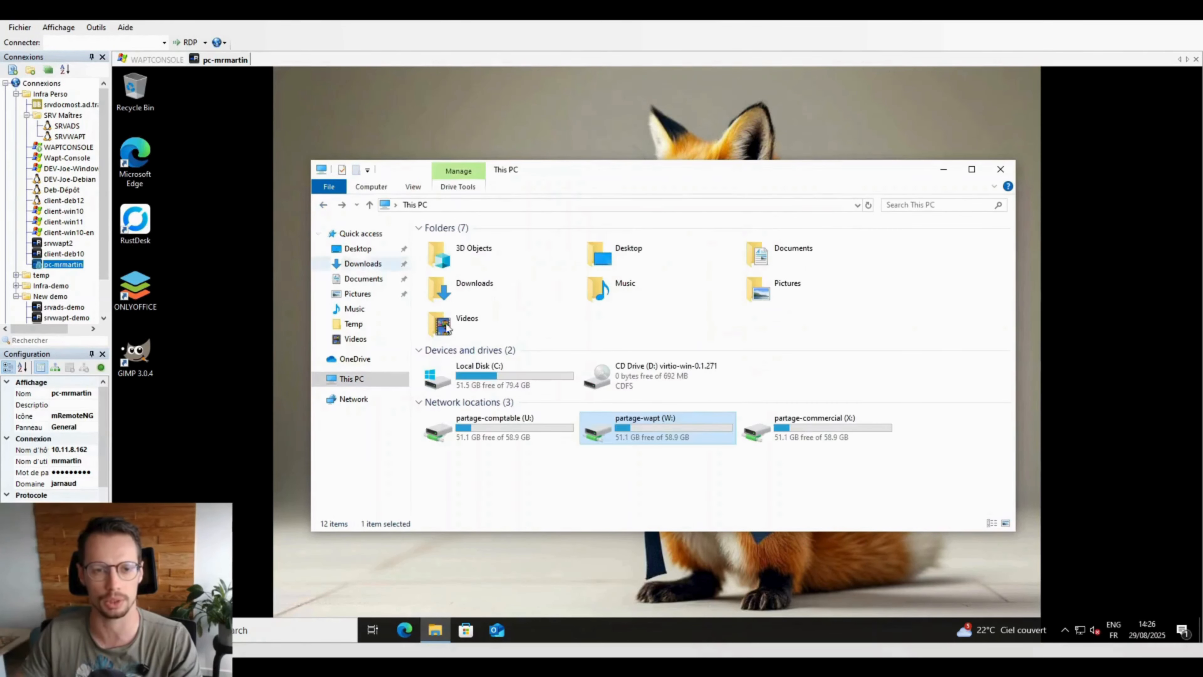
# Step: Open the 2021 file in partage-comptable (U:) Déclarations_fiscales, read it, then close it and the folder
pyautogui.doubleClick(486, 419)
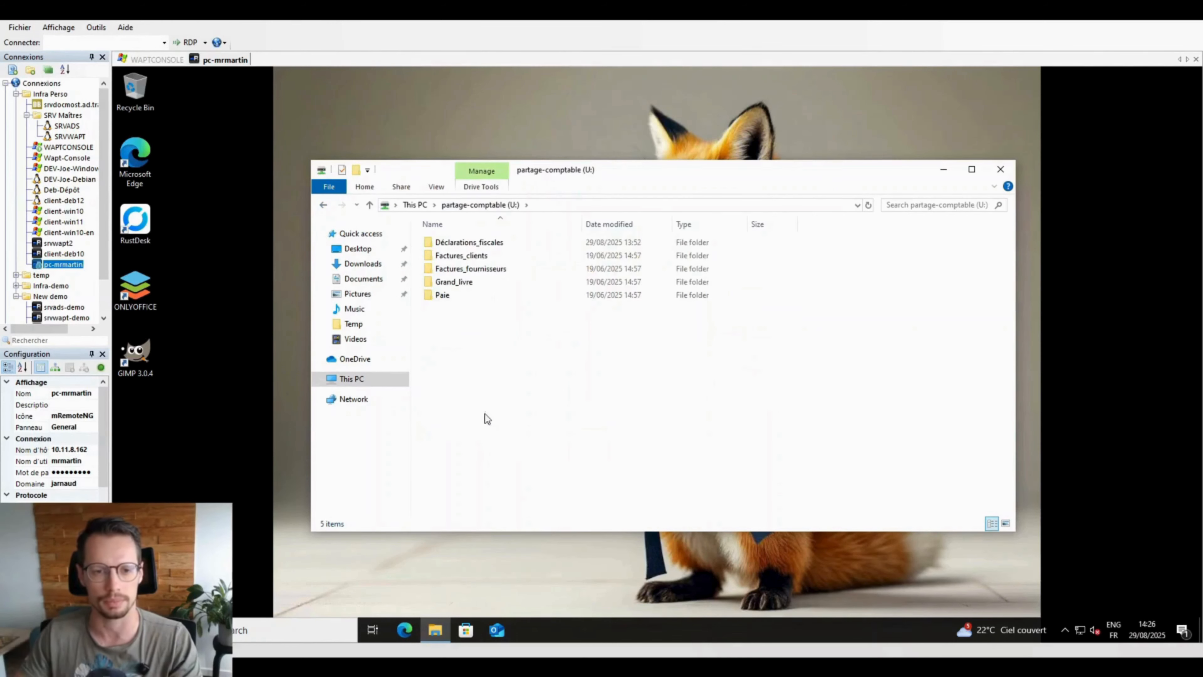
pyautogui.doubleClick(473, 242)
pyautogui.doubleClick(478, 243)
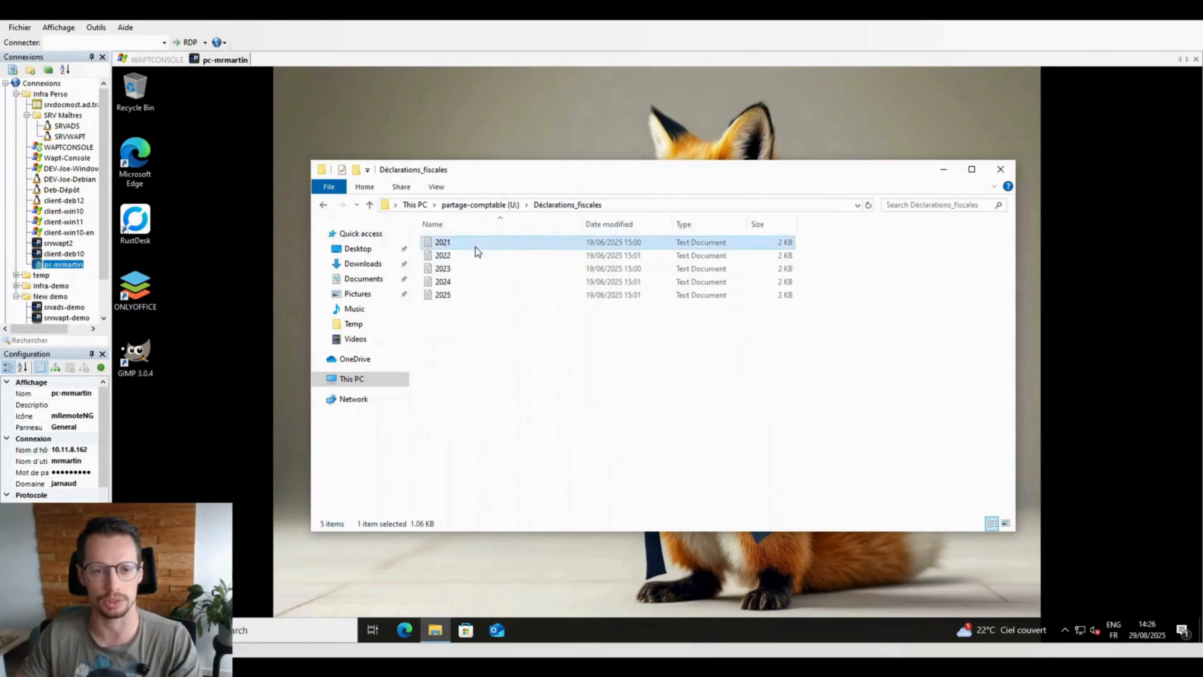
pyautogui.scroll(-5, 372, 273)
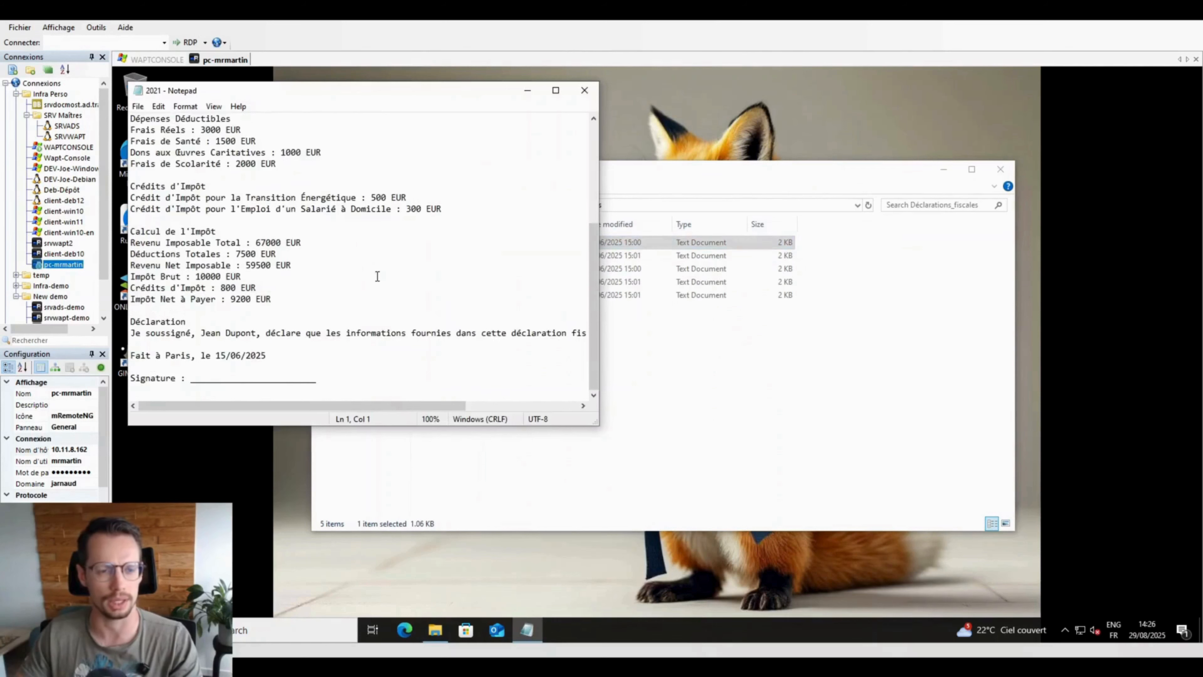
pyautogui.scroll(5, 377, 275)
pyautogui.click(584, 89)
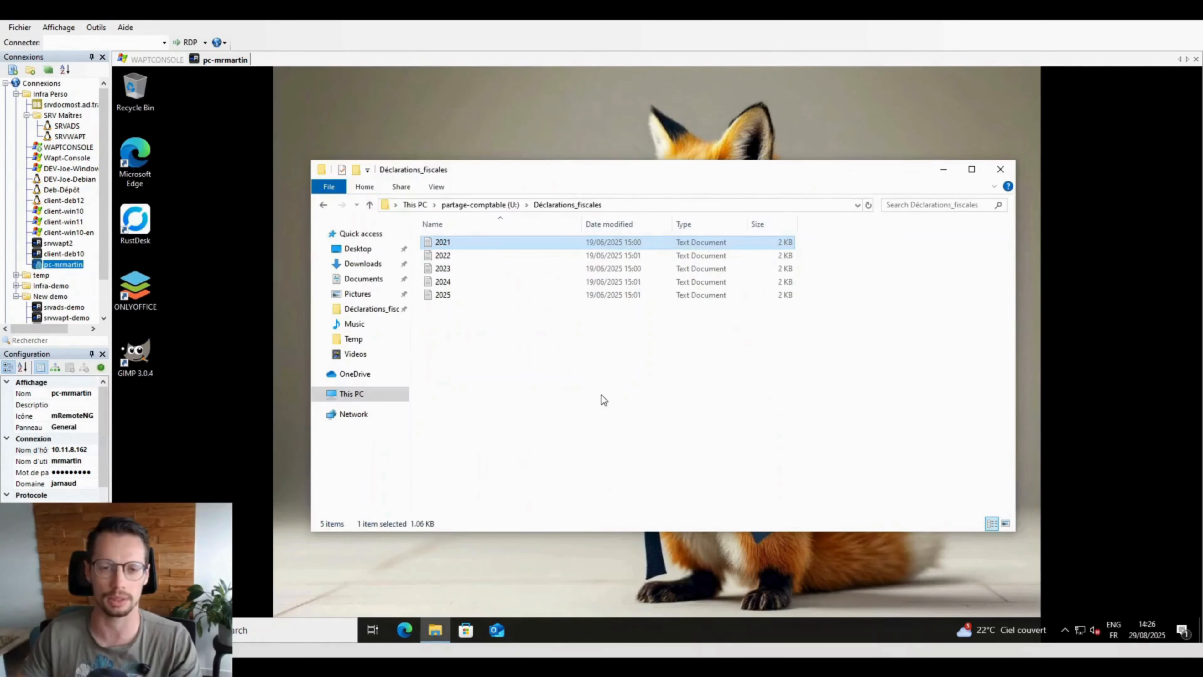
pyautogui.click(601, 387)
pyautogui.click(1000, 169)
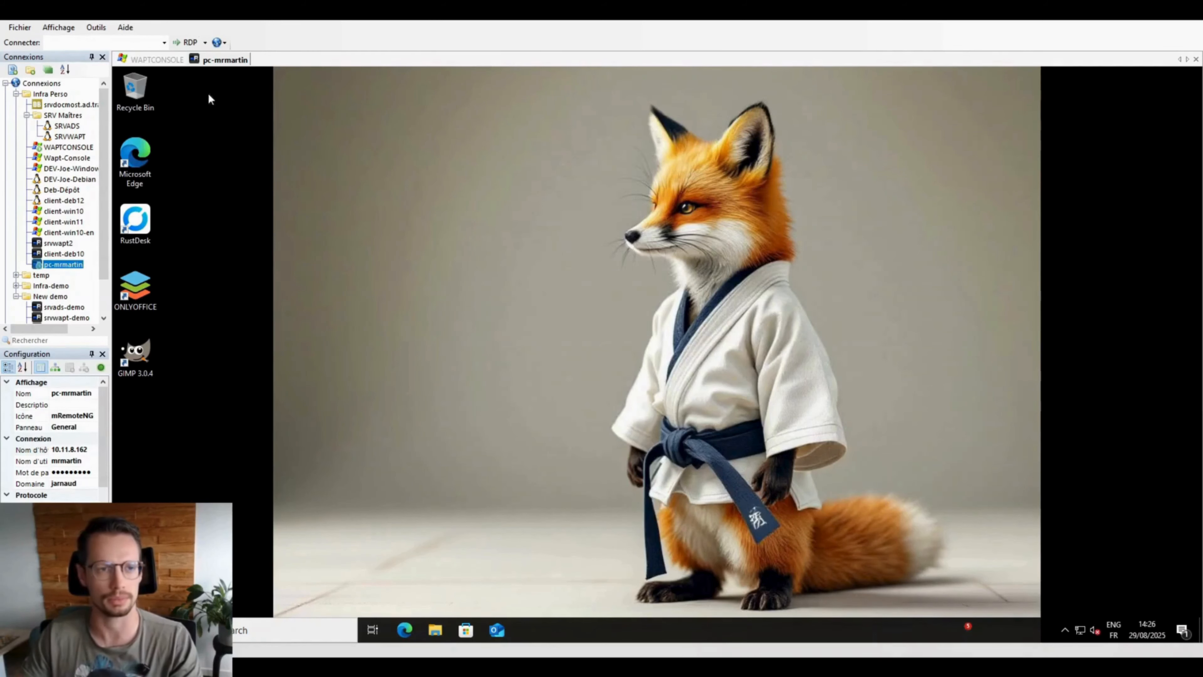
# Step: Export pc-mrmartin to WADS, confirming the export, check its imported MAC address, and return to the inventory
pyautogui.click(157, 61)
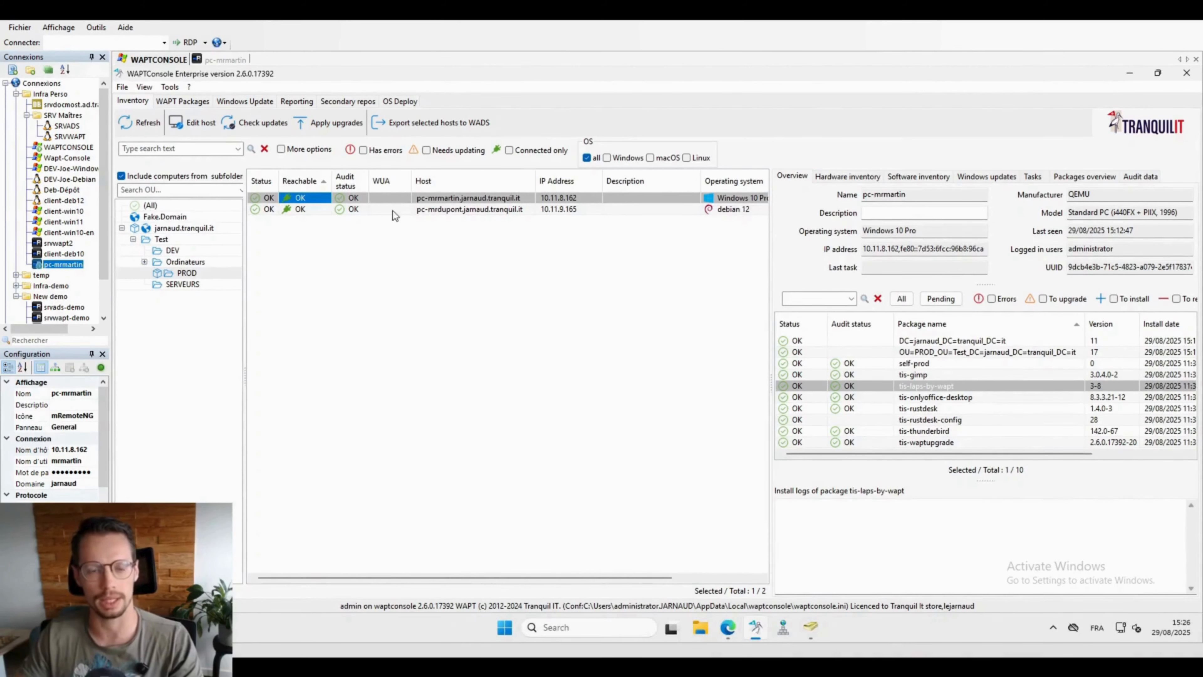
pyautogui.click(412, 211)
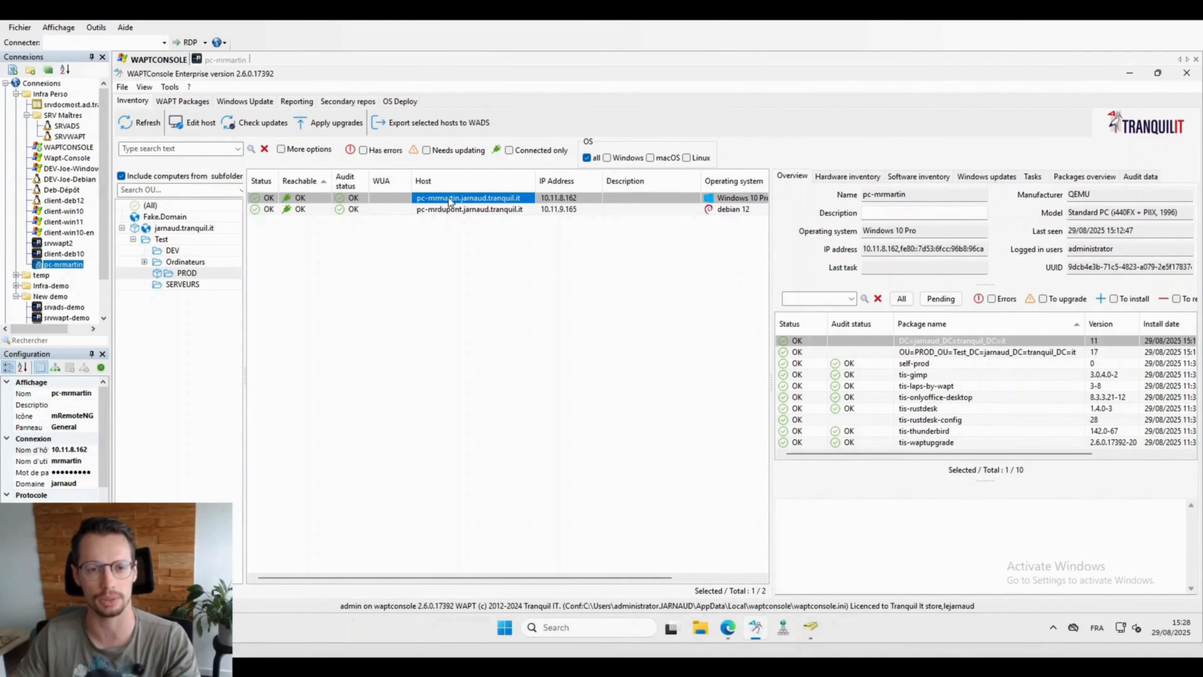
pyautogui.click(432, 124)
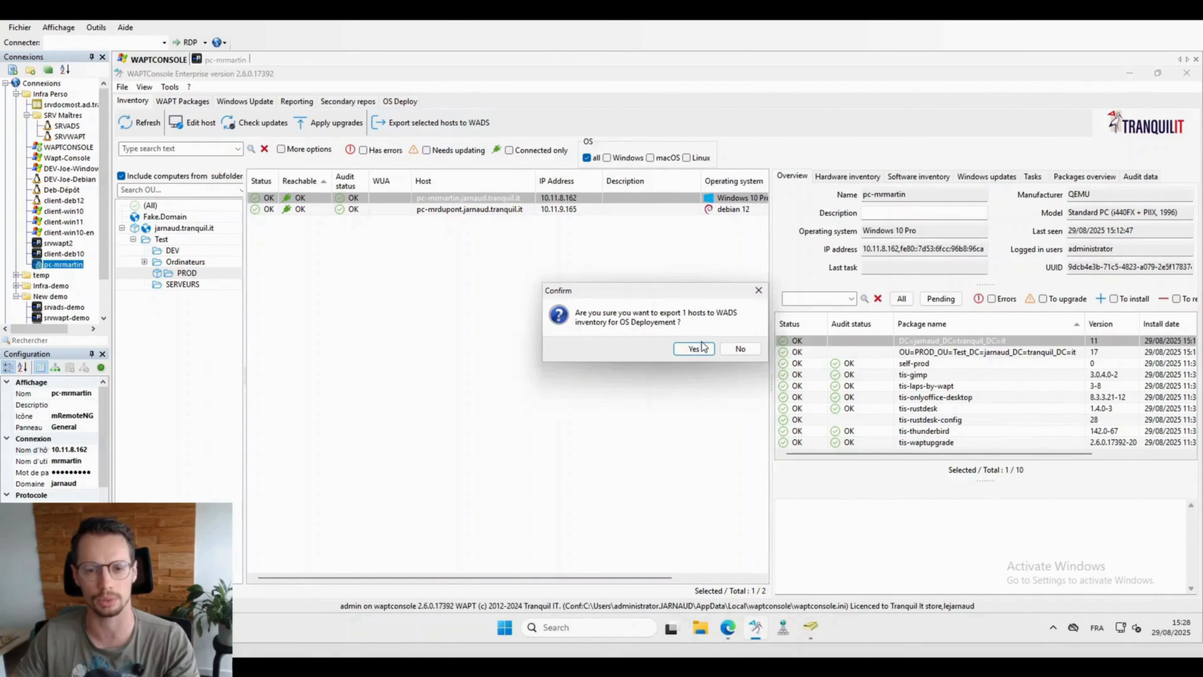
pyautogui.click(701, 343)
pyautogui.click(744, 367)
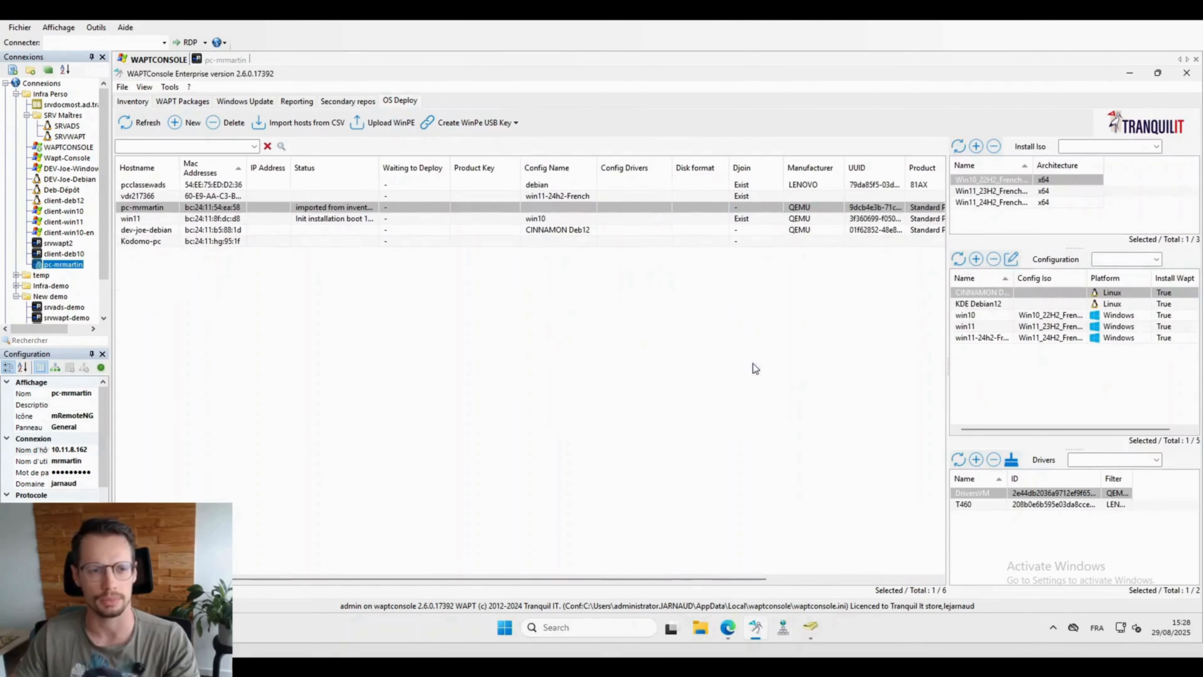
pyautogui.click(202, 211)
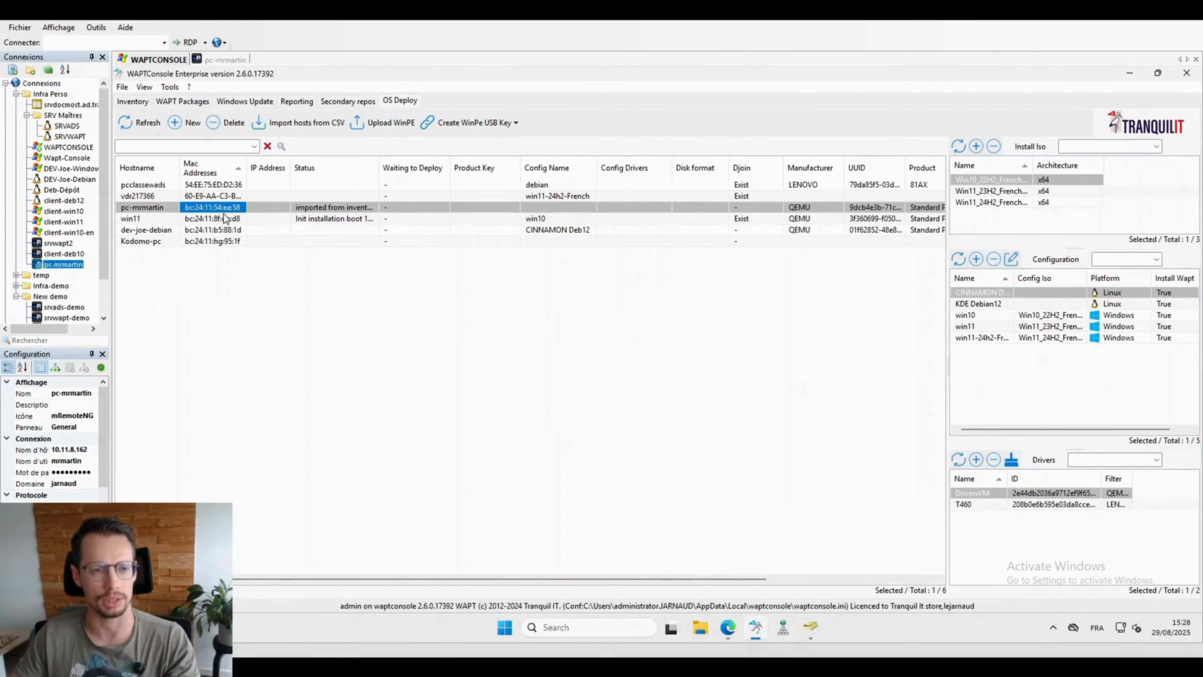
pyautogui.click(134, 102)
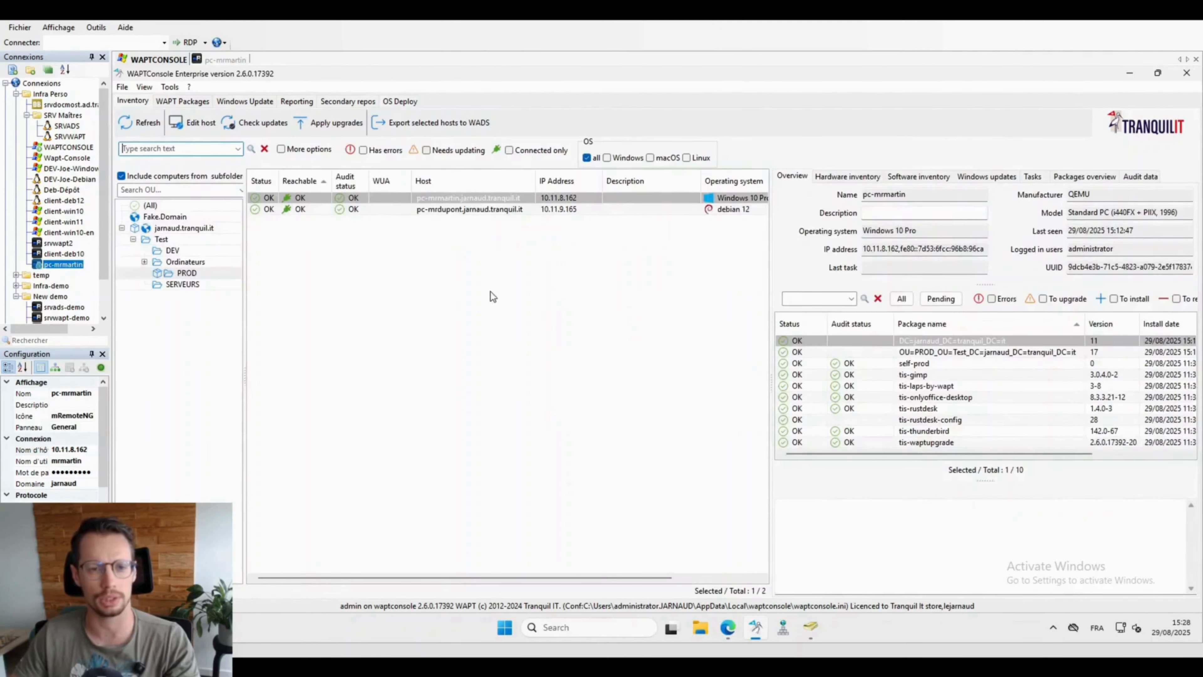
pyautogui.rightClick(537, 118)
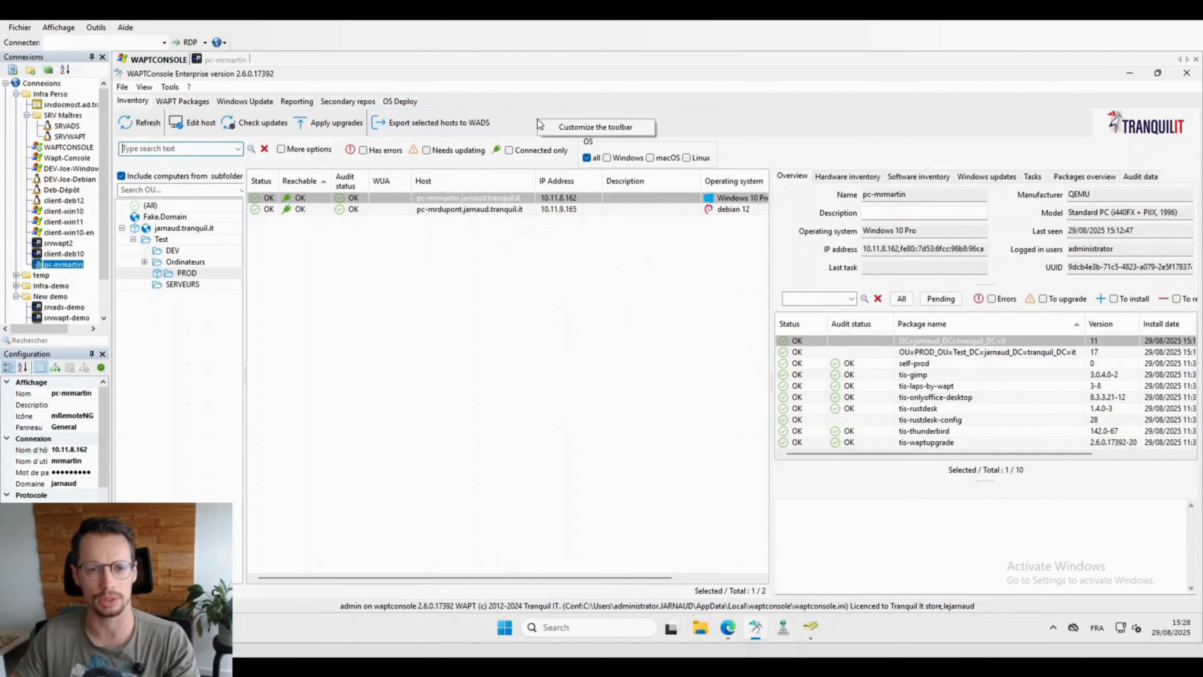
pyautogui.click(566, 125)
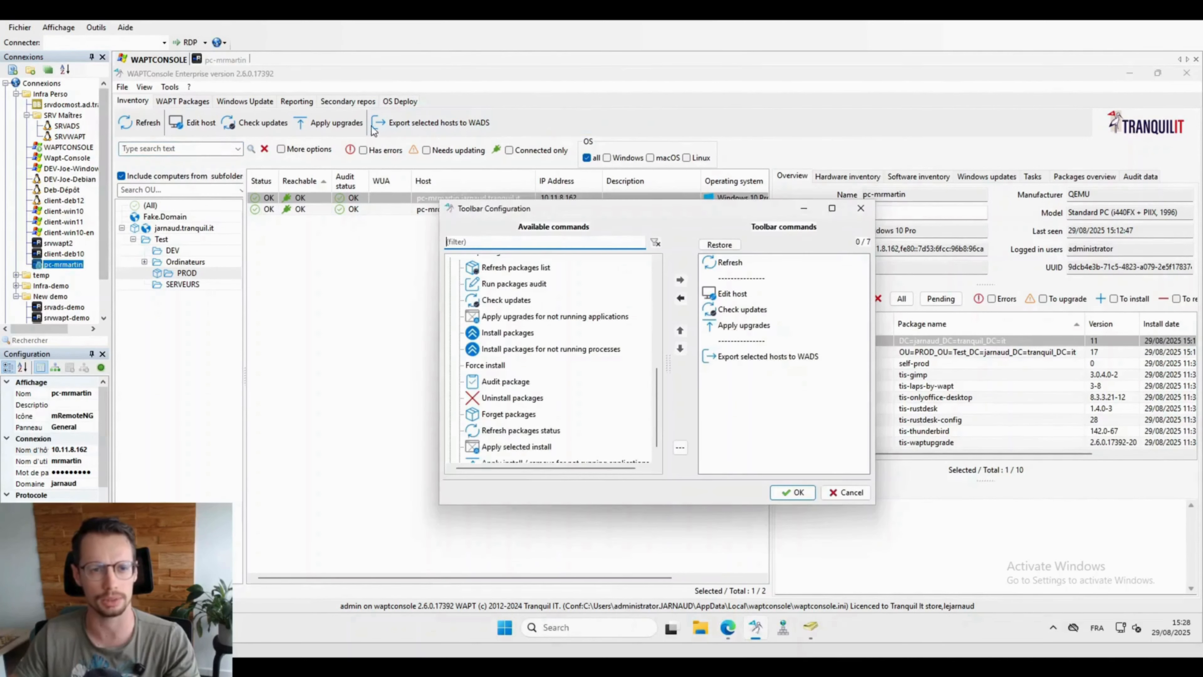
pyautogui.click(767, 356)
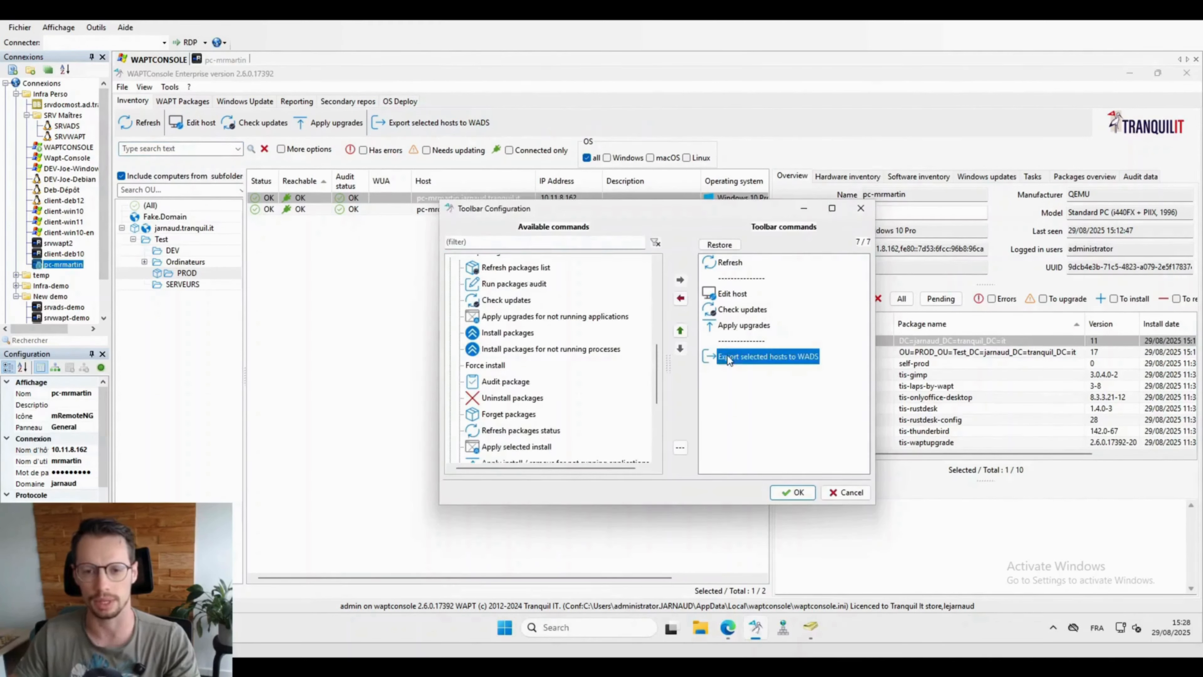
pyautogui.click(680, 298)
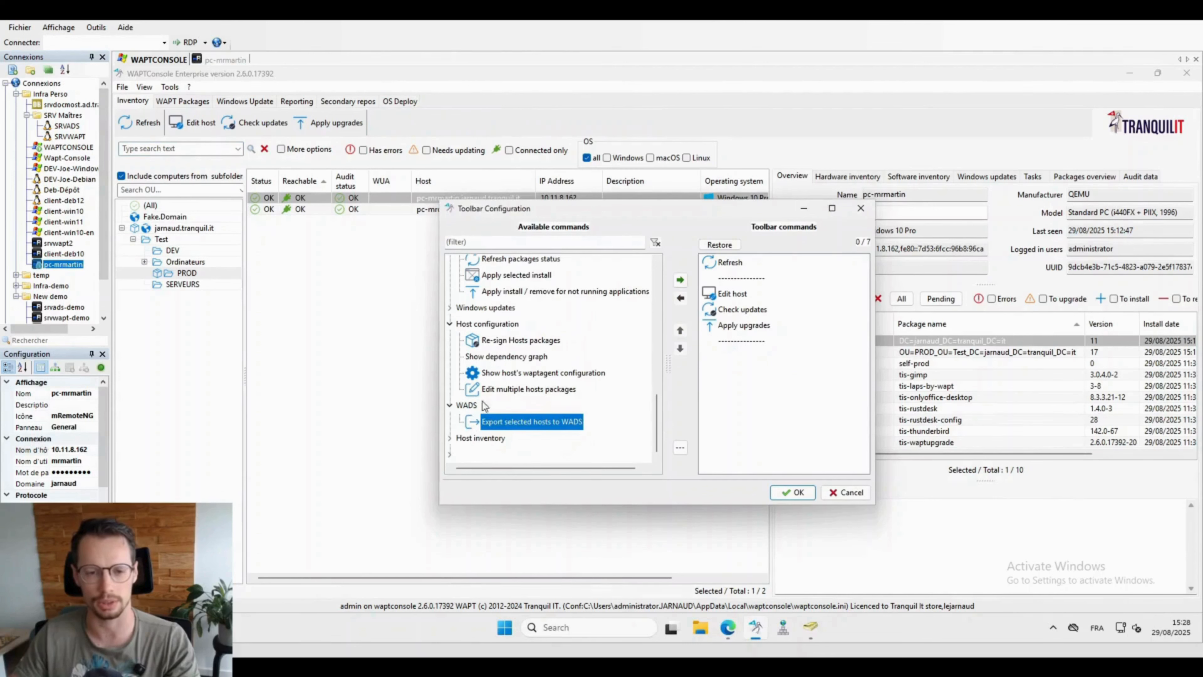
pyautogui.click(680, 279)
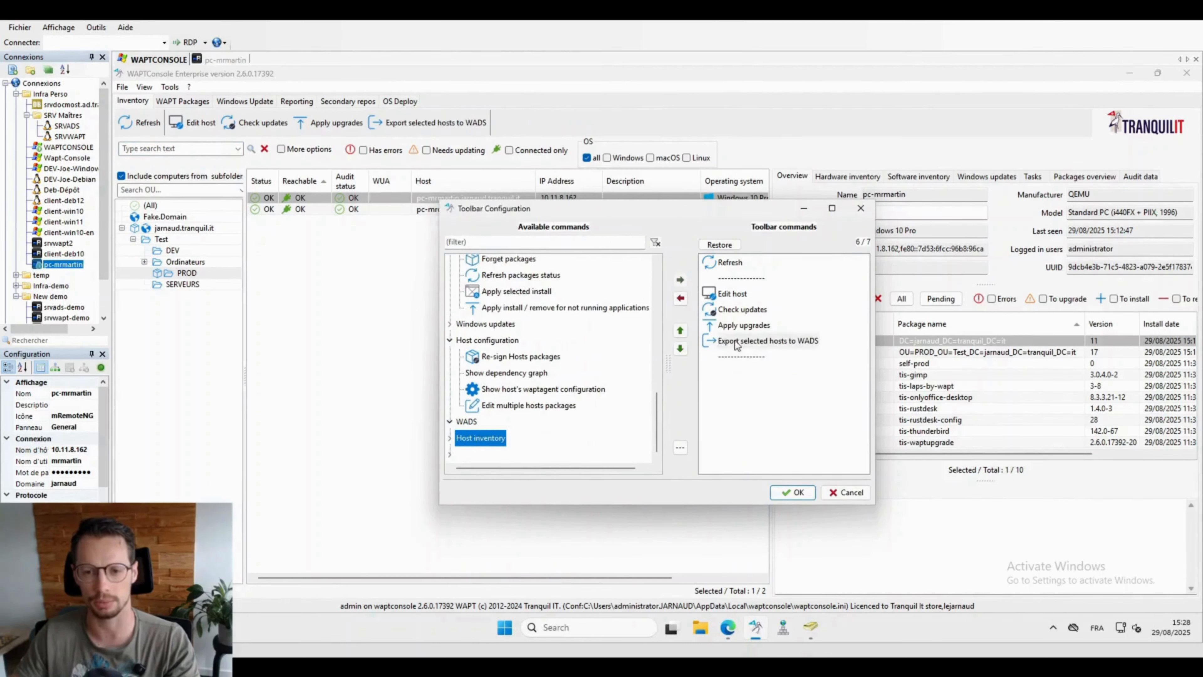
pyautogui.click(680, 330)
pyautogui.click(680, 348)
pyautogui.click(680, 348)
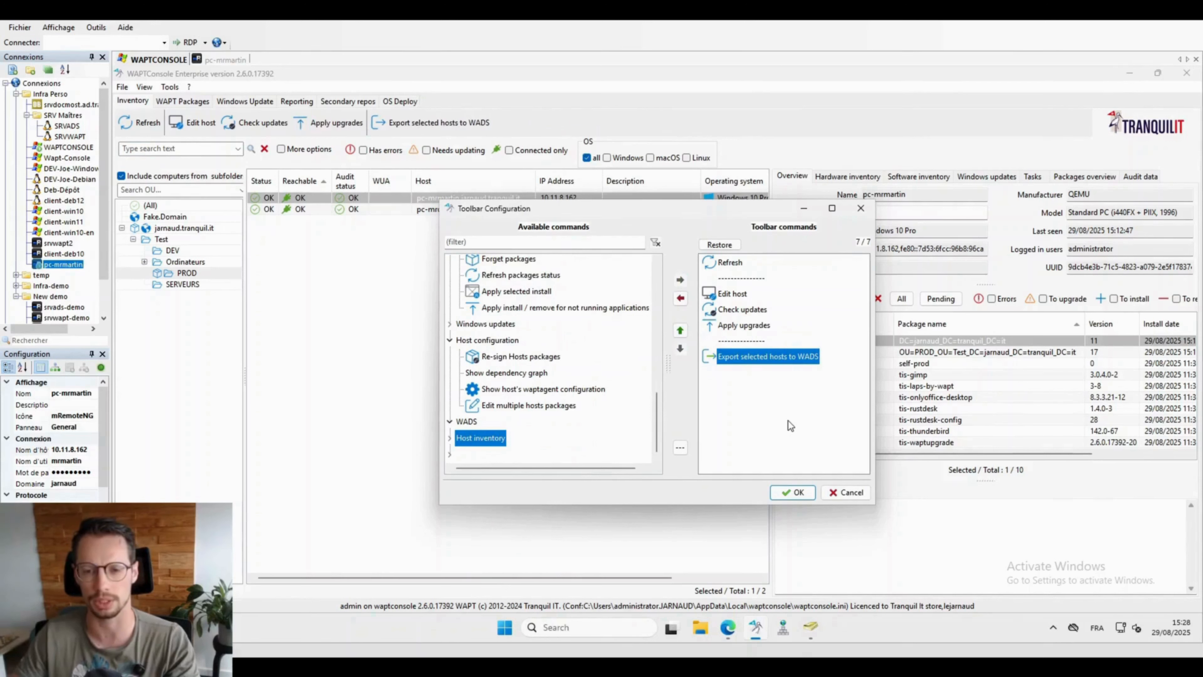
pyautogui.click(796, 495)
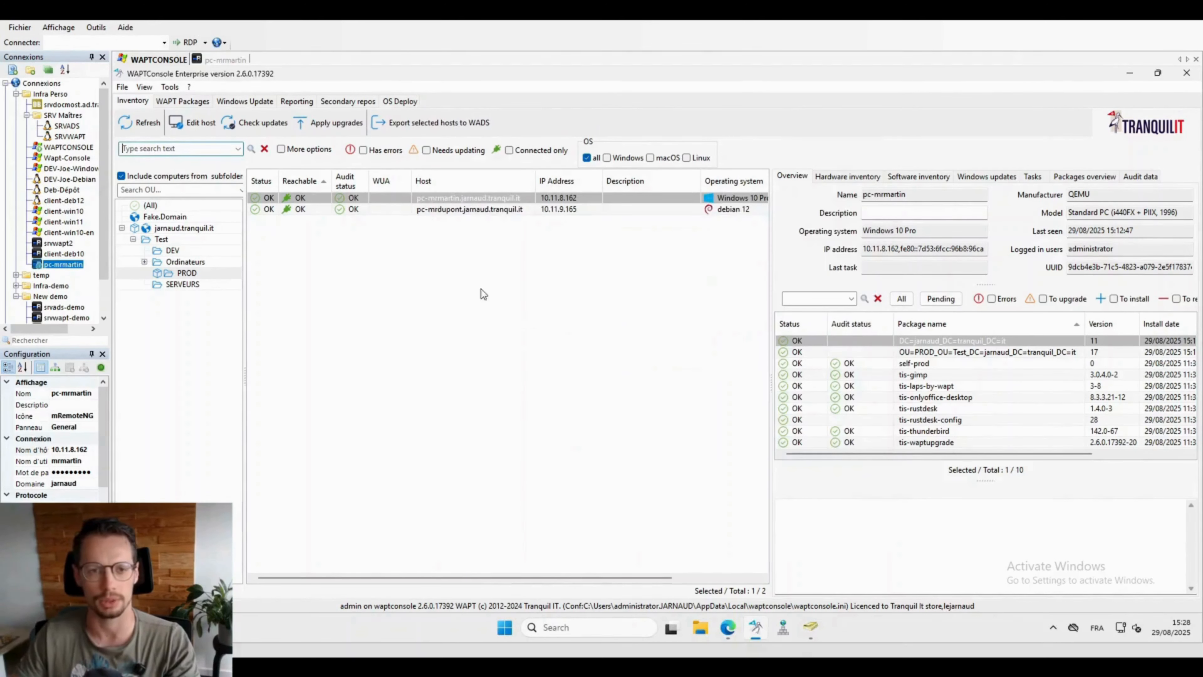
# Step: Assign the CINNAMON Deb12 configuration to pc-mrmartin's entry in the OS Deploy list
pyautogui.click(400, 101)
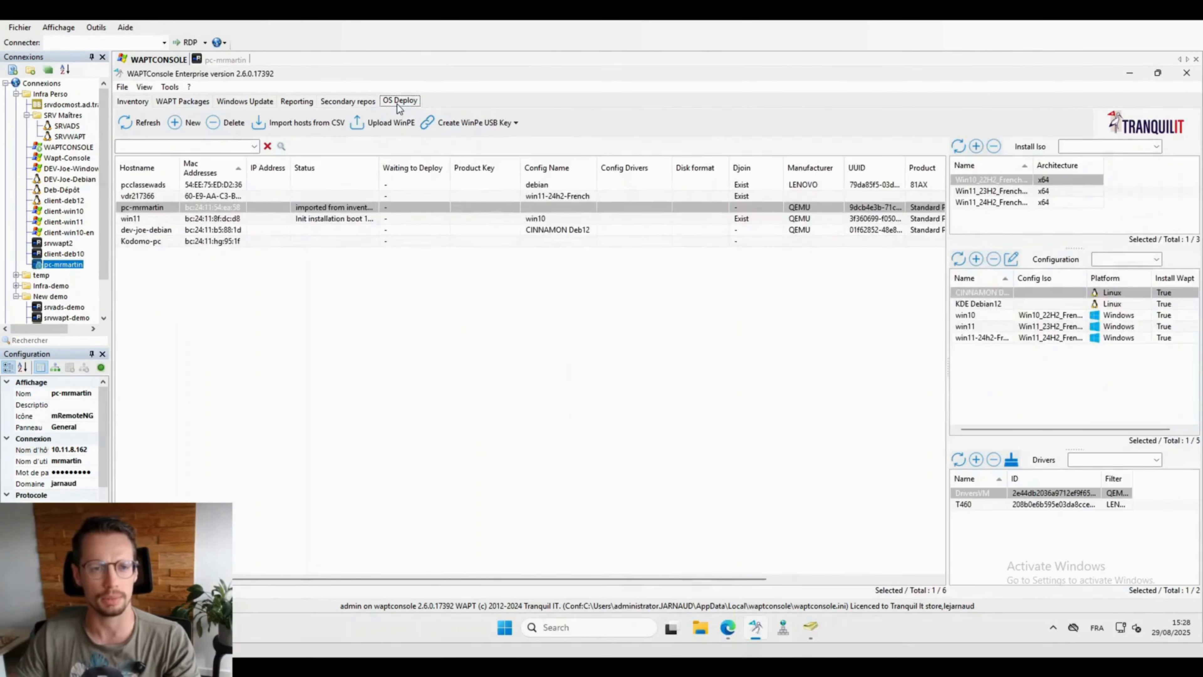
pyautogui.click(169, 208)
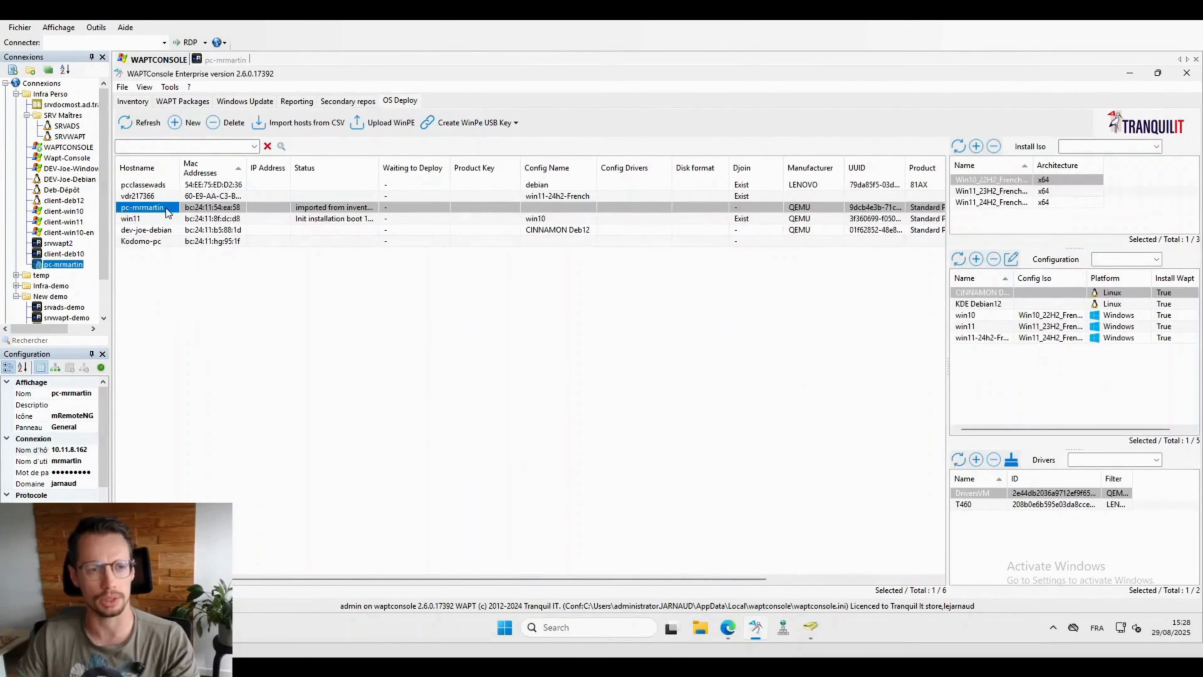
pyautogui.rightClick(523, 209)
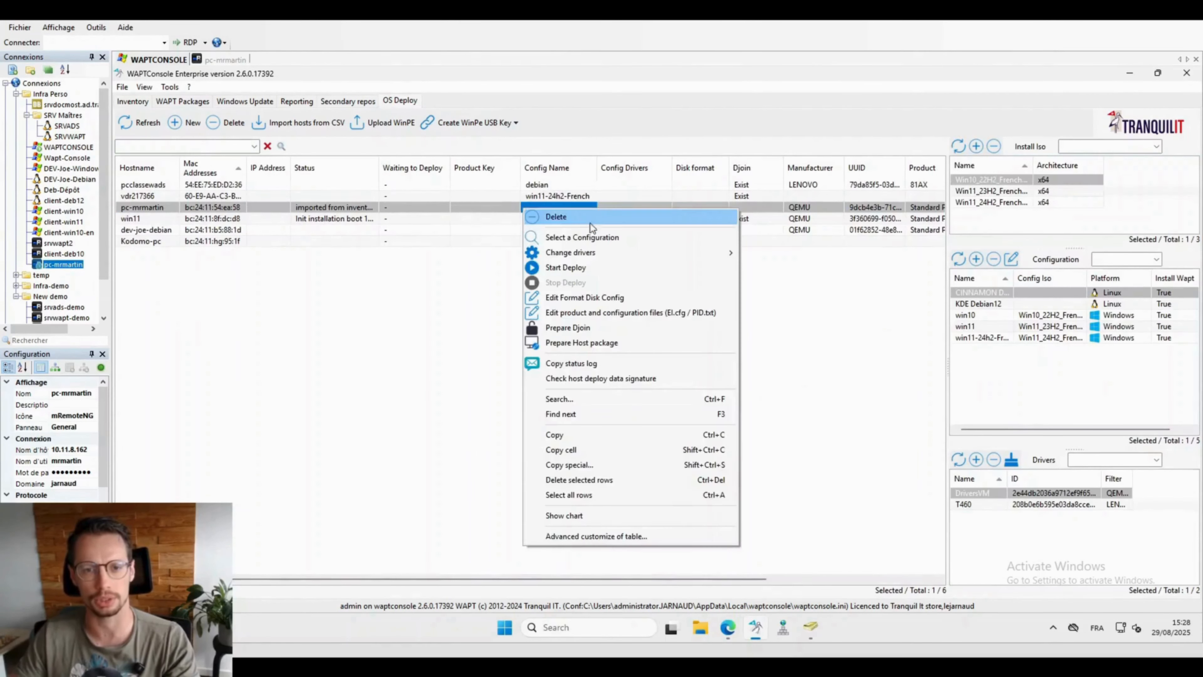
pyautogui.click(587, 237)
pyautogui.click(521, 276)
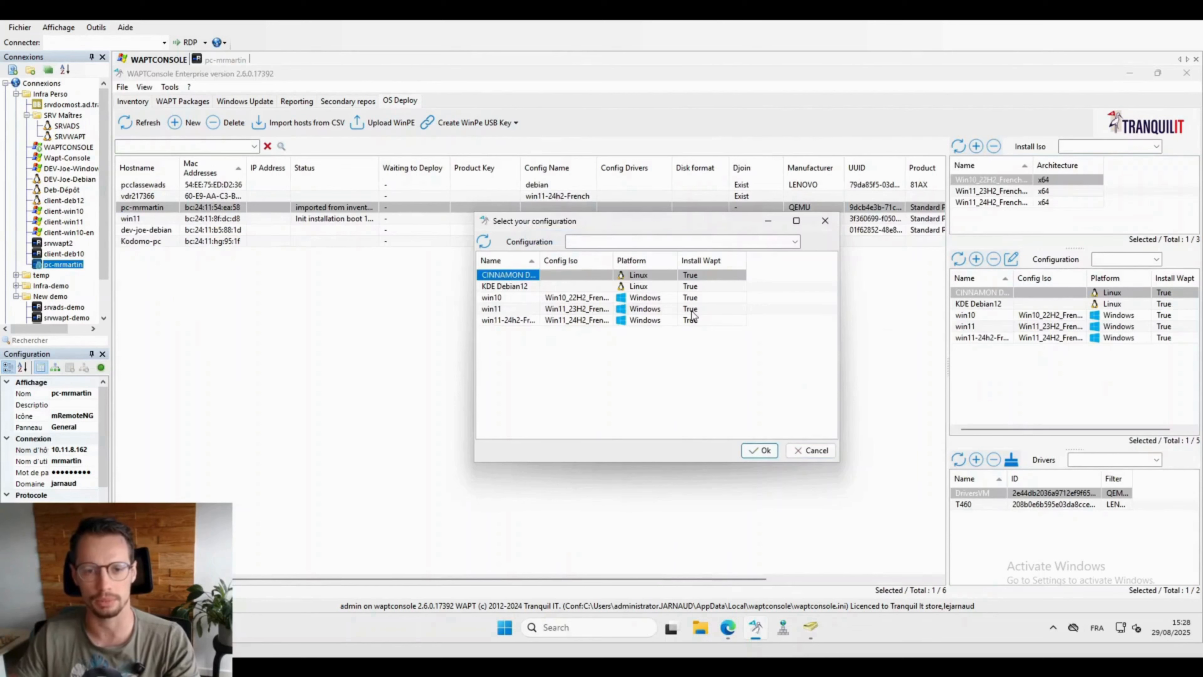
pyautogui.click(758, 450)
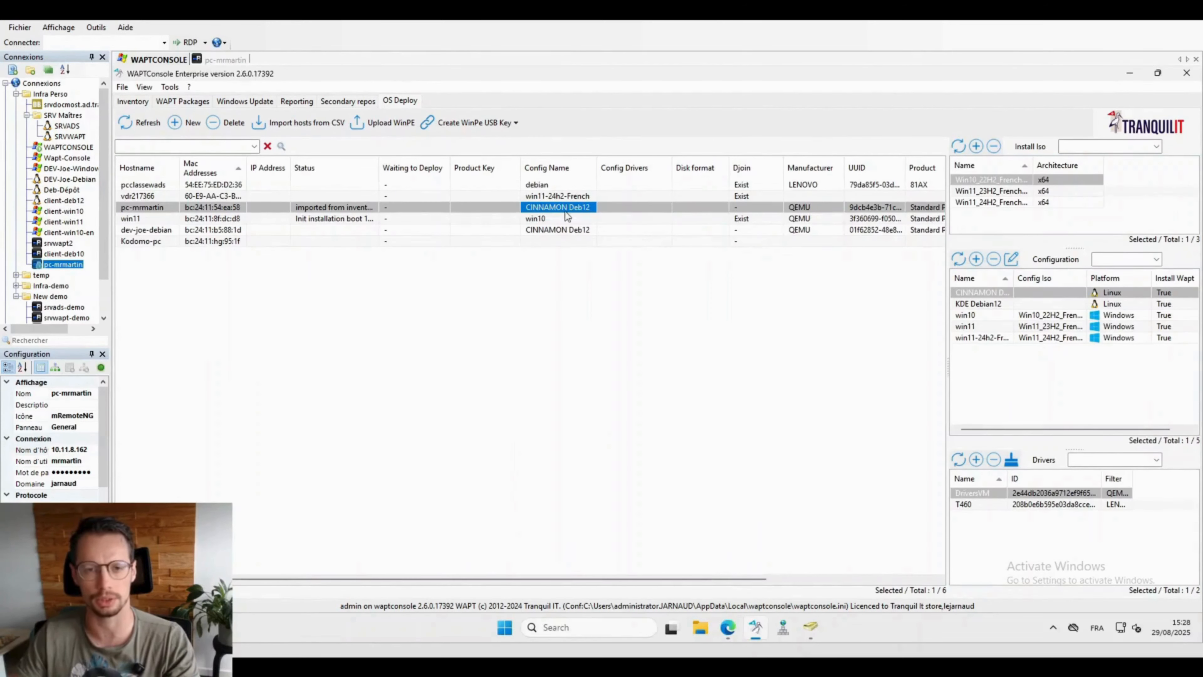
# Step: Review the CINNAMON Deb12 configuration's preseed, marking the cinnamon package, and close it without changes
pyautogui.click(1011, 258)
pyautogui.scroll(-20, 613, 305)
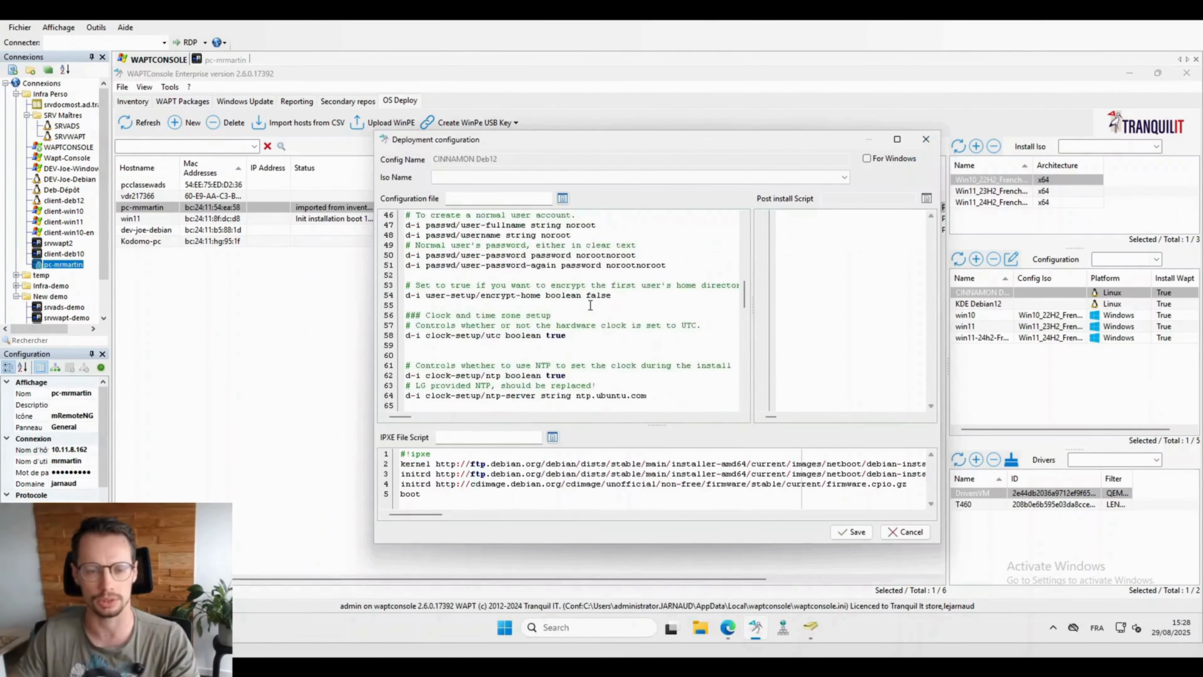
pyautogui.scroll(-7, 585, 304)
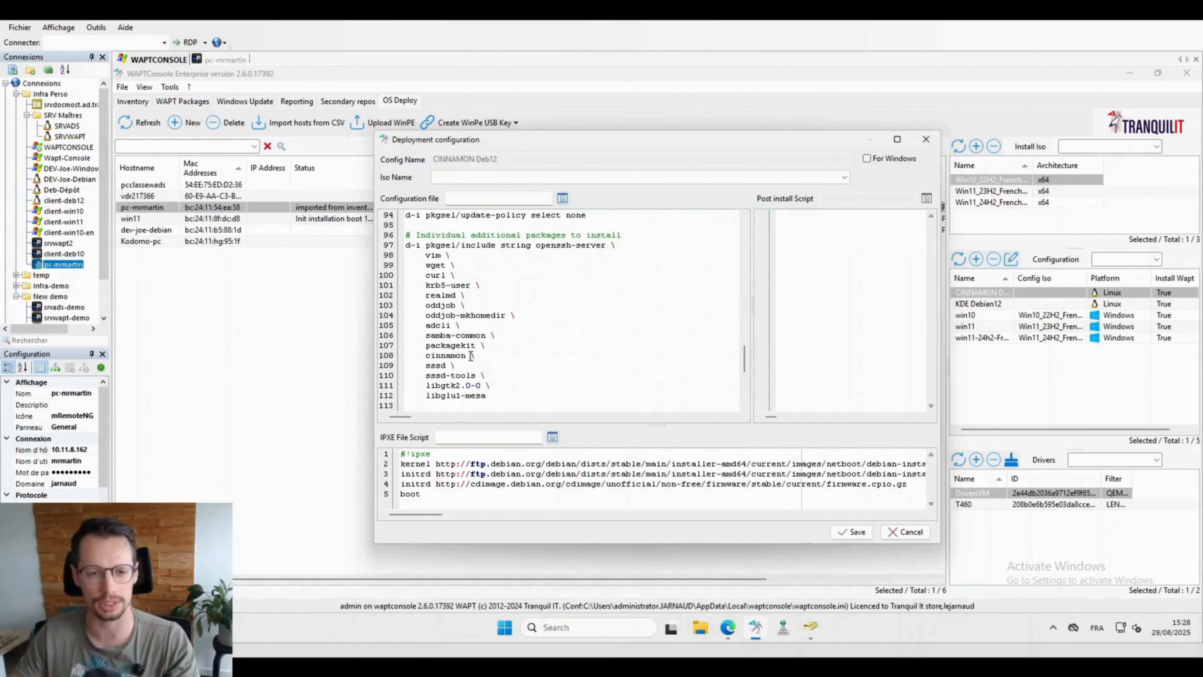
pyautogui.moveTo(470, 355); pyautogui.dragTo(428, 356)
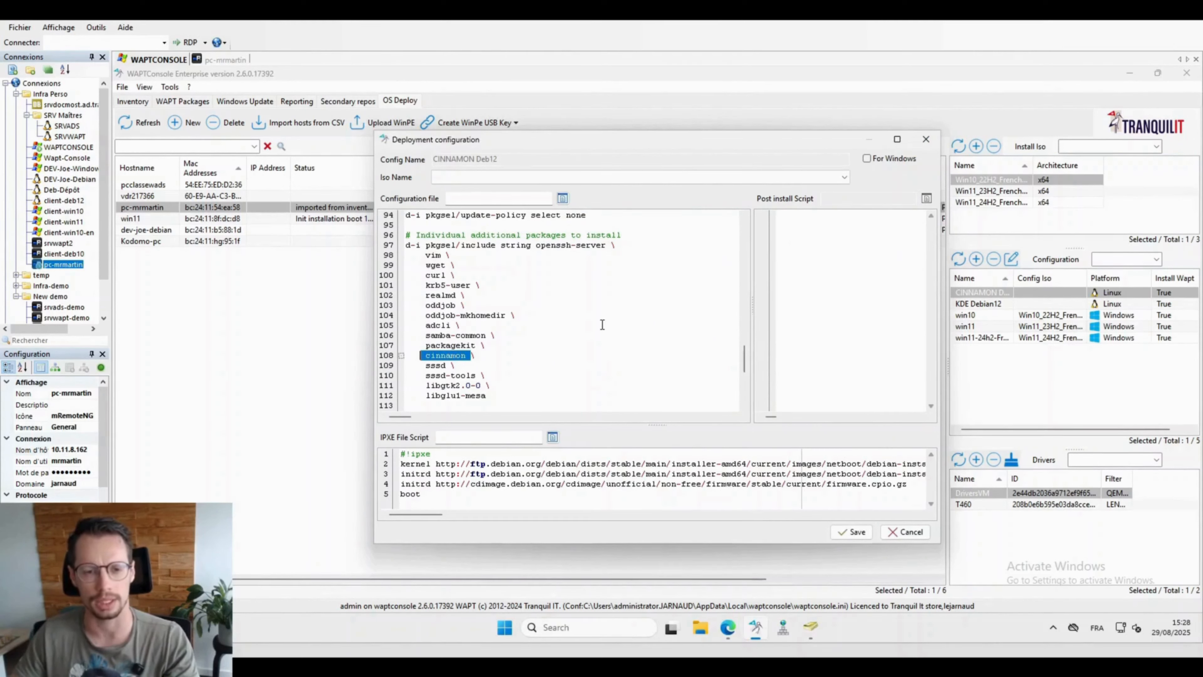
pyautogui.click(926, 139)
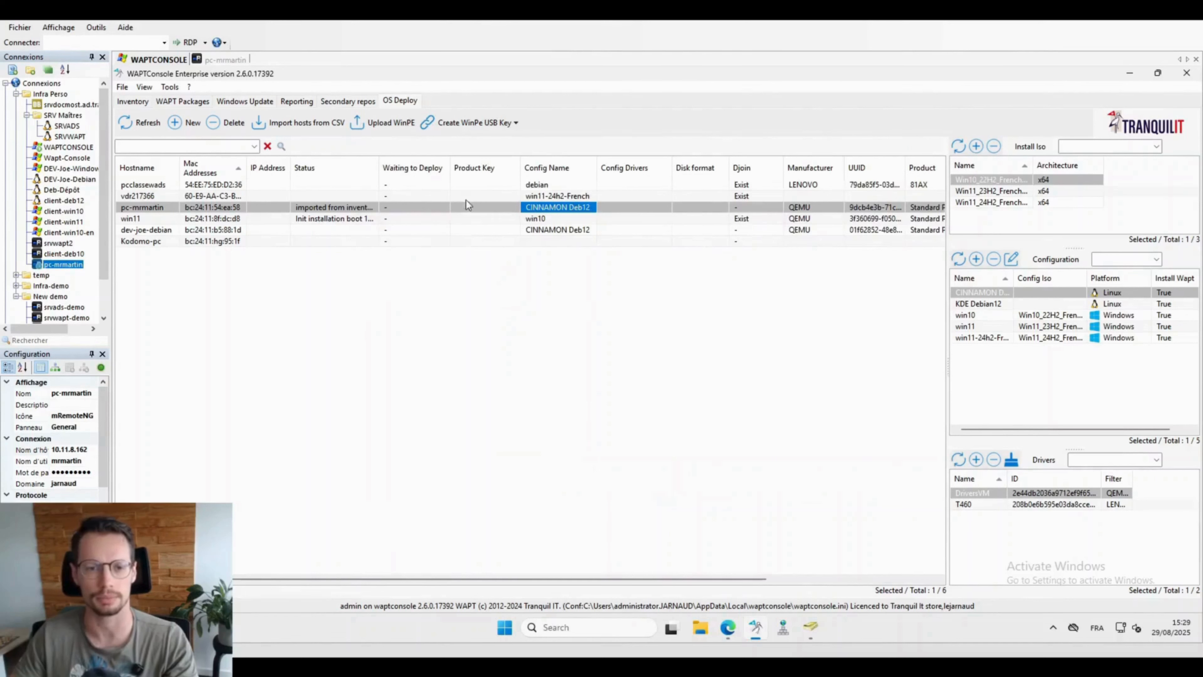
pyautogui.rightClick(467, 205)
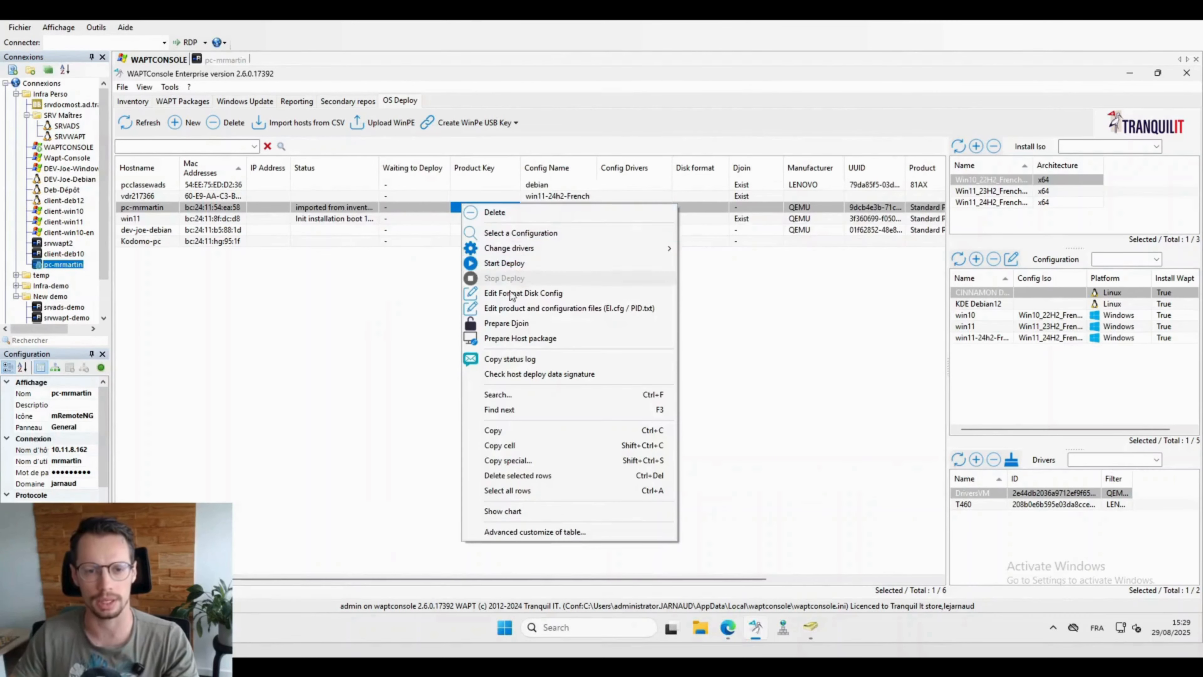
# Step: Prepare pc-mrmartin's domain join, loading the domain OUs, placing it in PROD, and setting the existing-host action
pyautogui.click(515, 325)
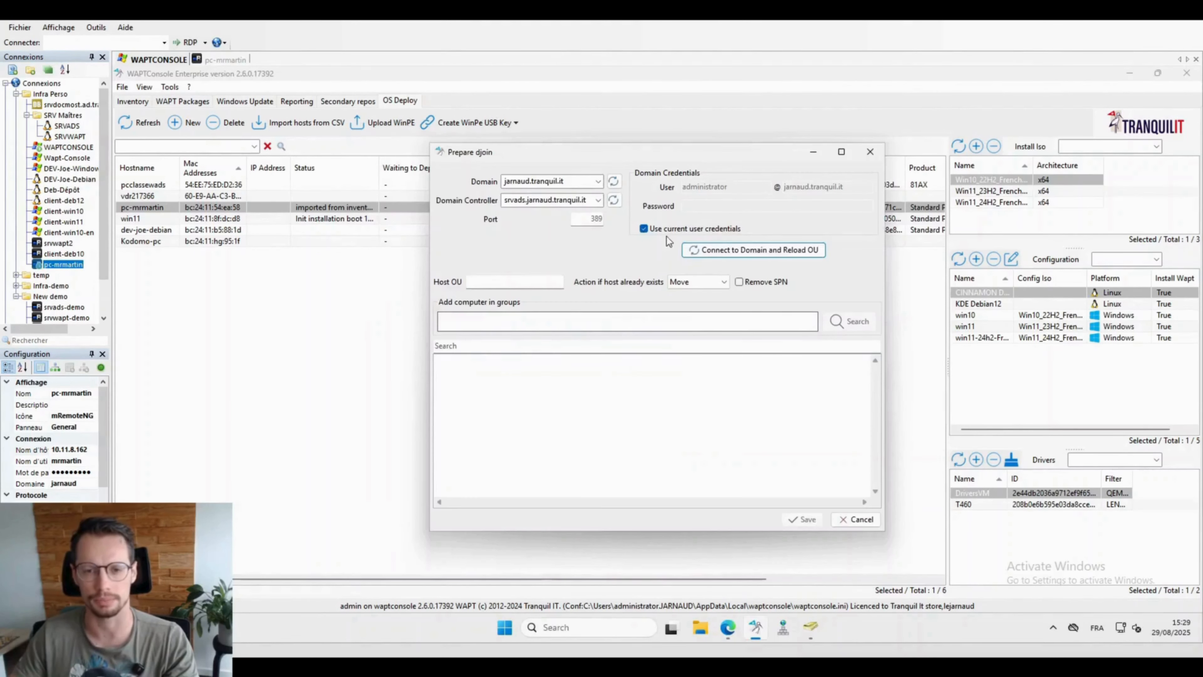
pyautogui.click(687, 250)
pyautogui.click(485, 439)
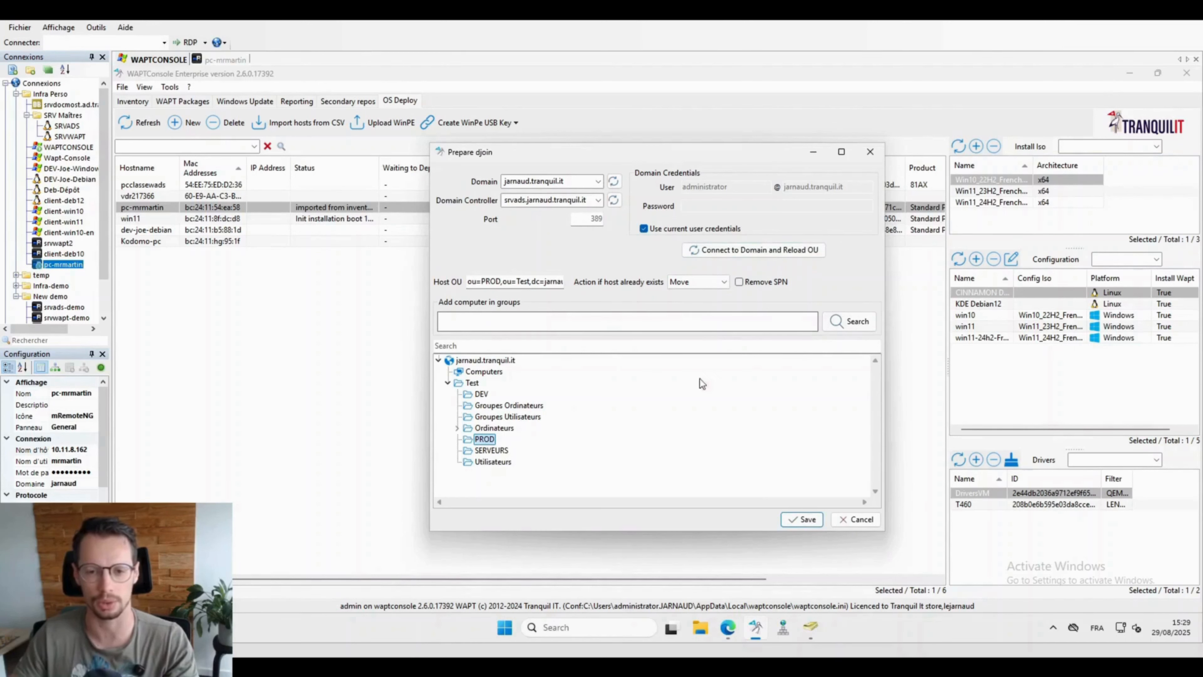
pyautogui.click(696, 282)
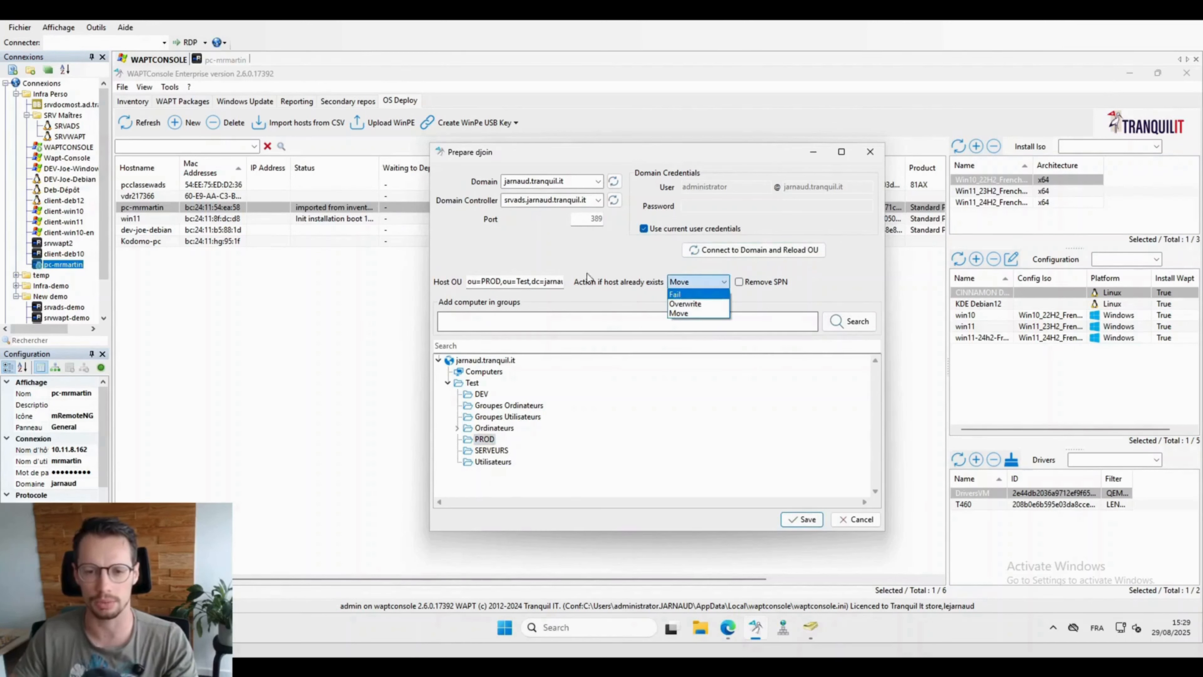
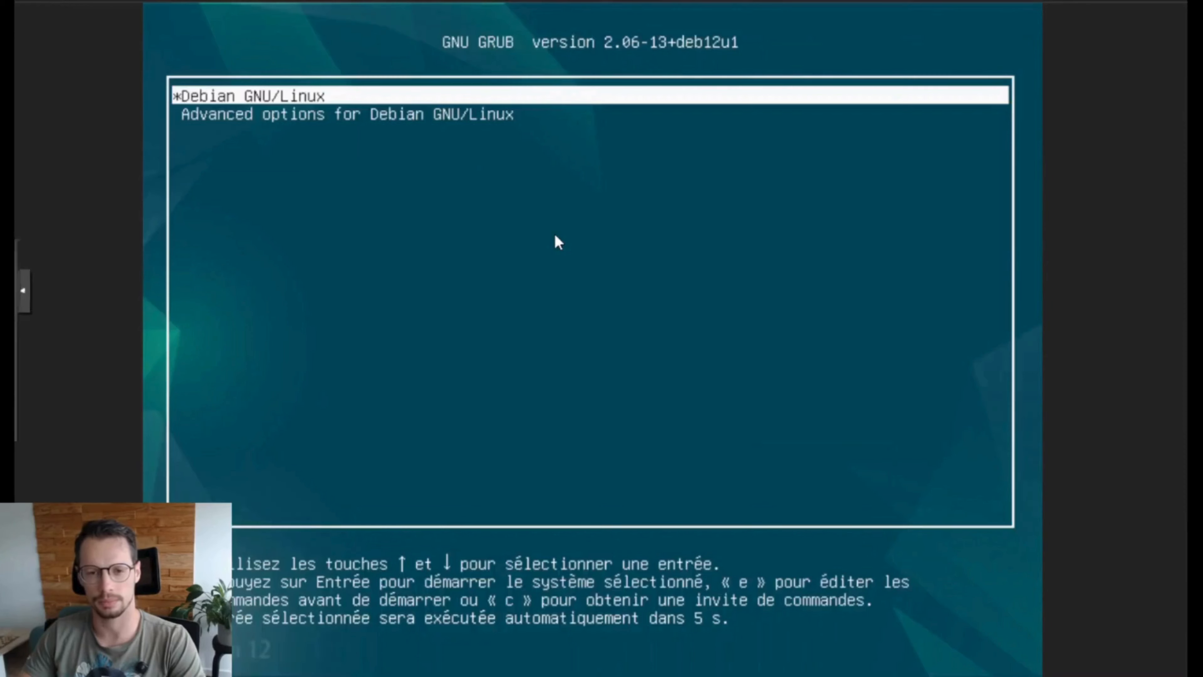
# Step: Boot the default Debian GNU/Linux entry and sign in with the user's credentials
pyautogui.press('Return')
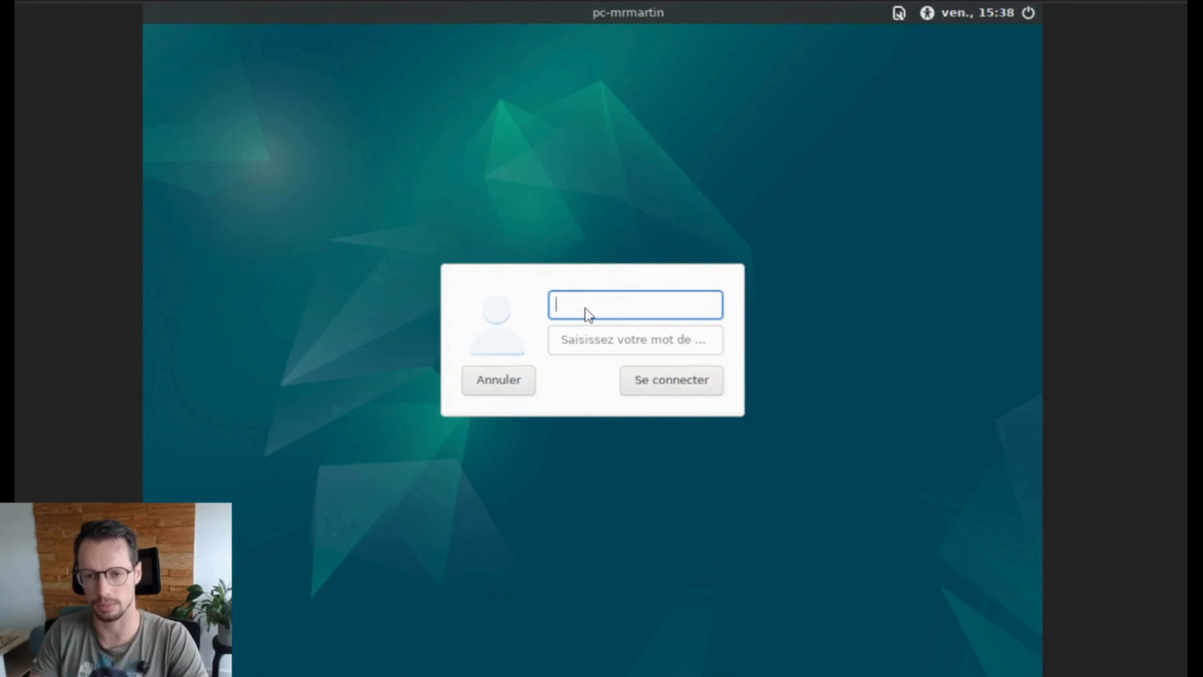
pyautogui.write('in')
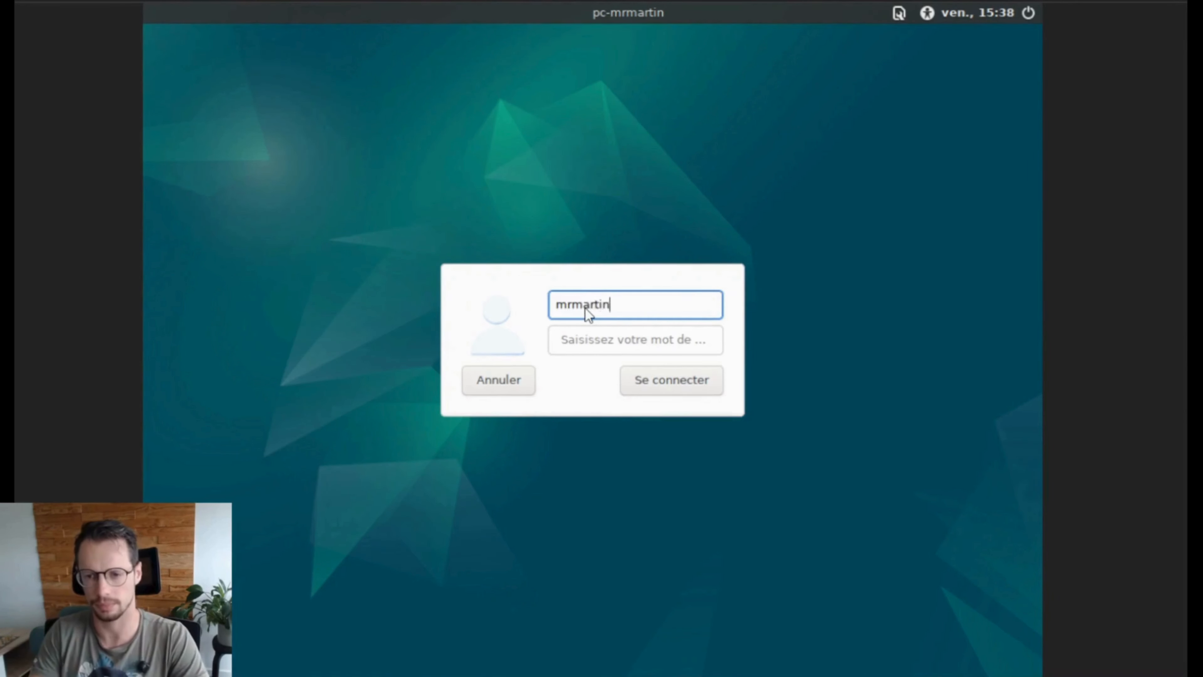
pyautogui.press('Return')
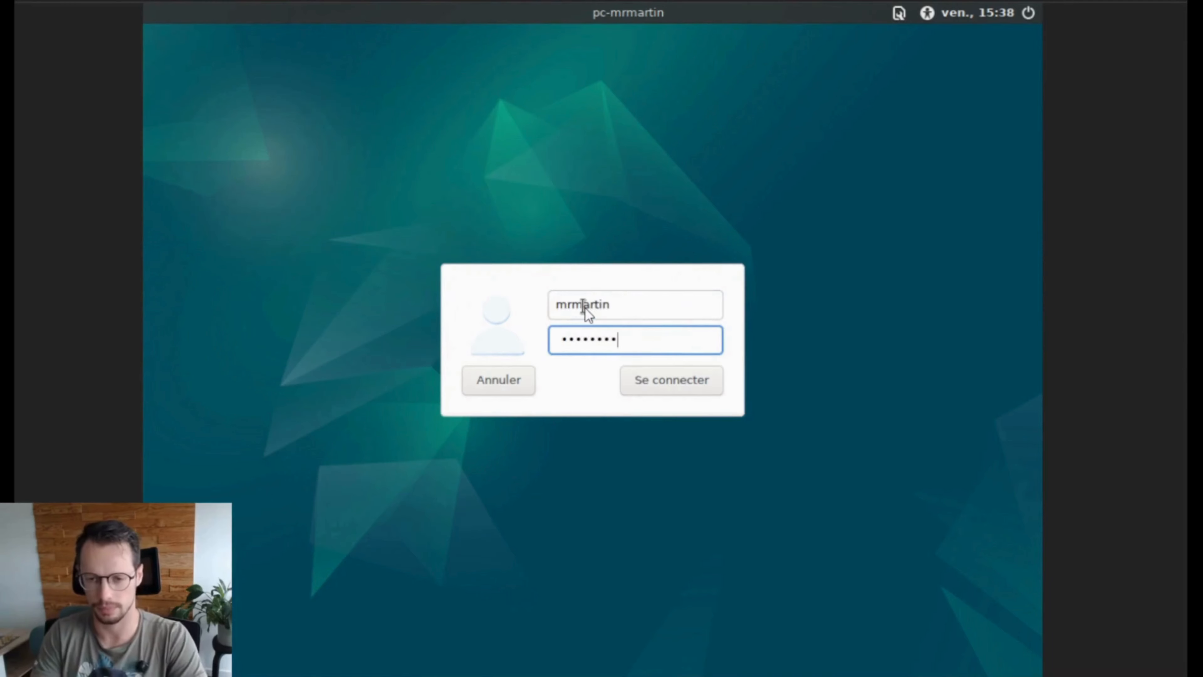
pyautogui.press('Return')
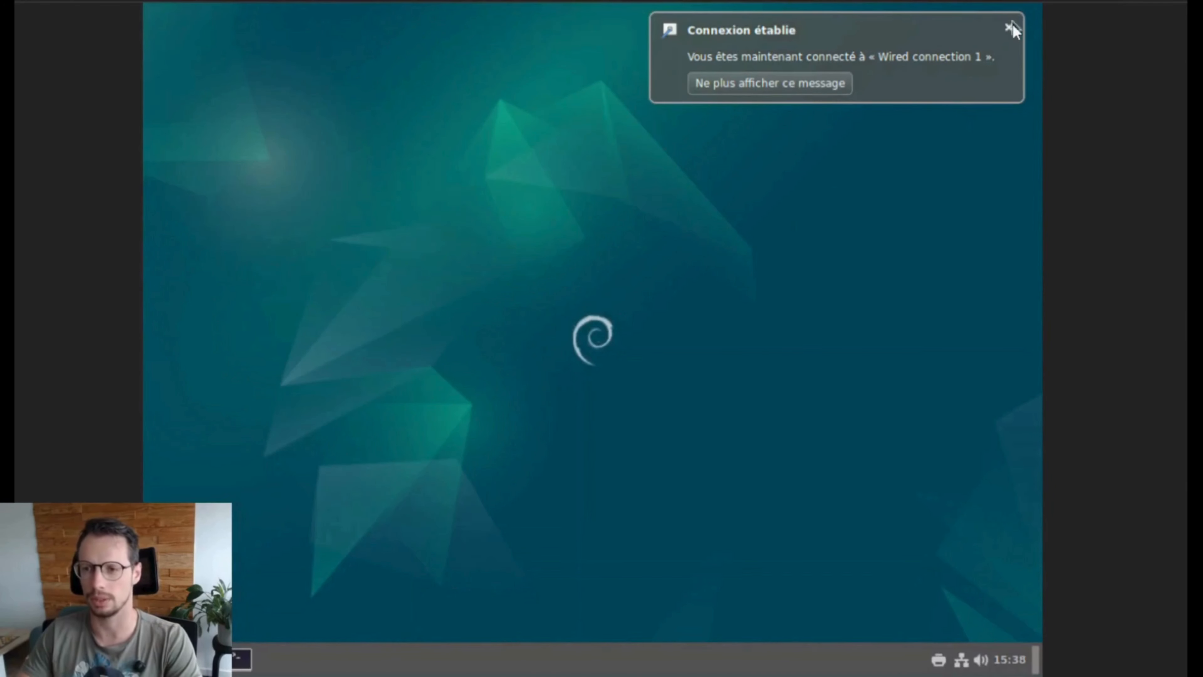
# Step: Dismiss the network connection notification and briefly open then close the applications menu
pyautogui.click(1009, 29)
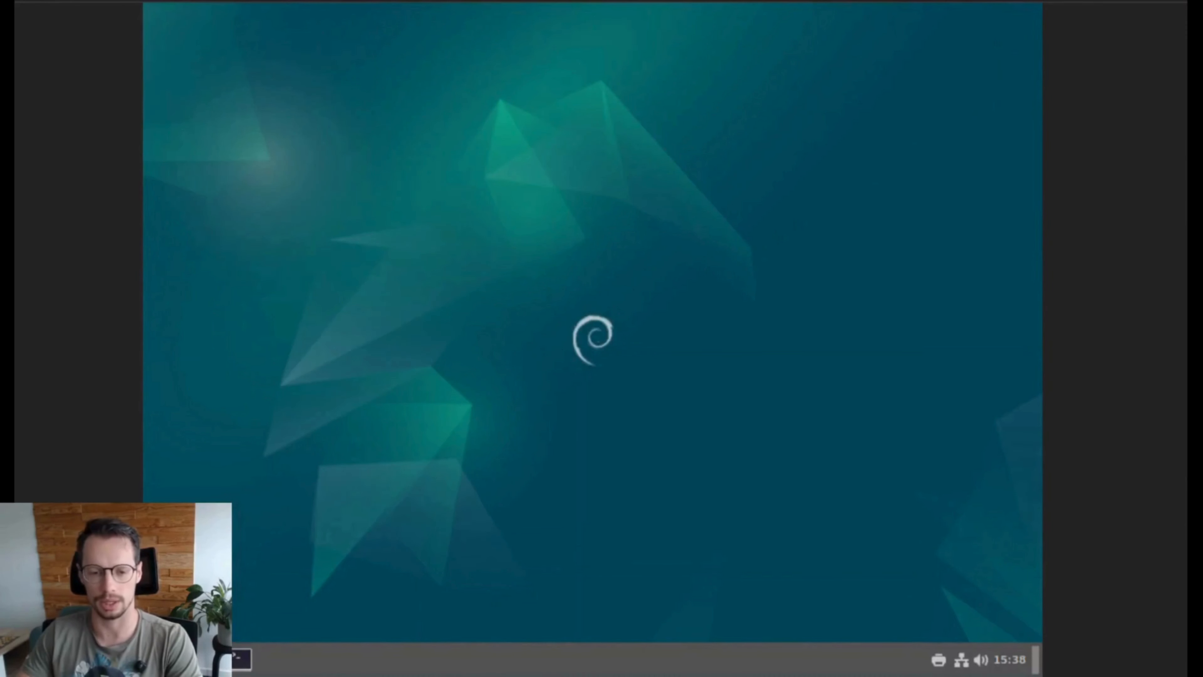
pyautogui.press('super')
pyautogui.write('thun')
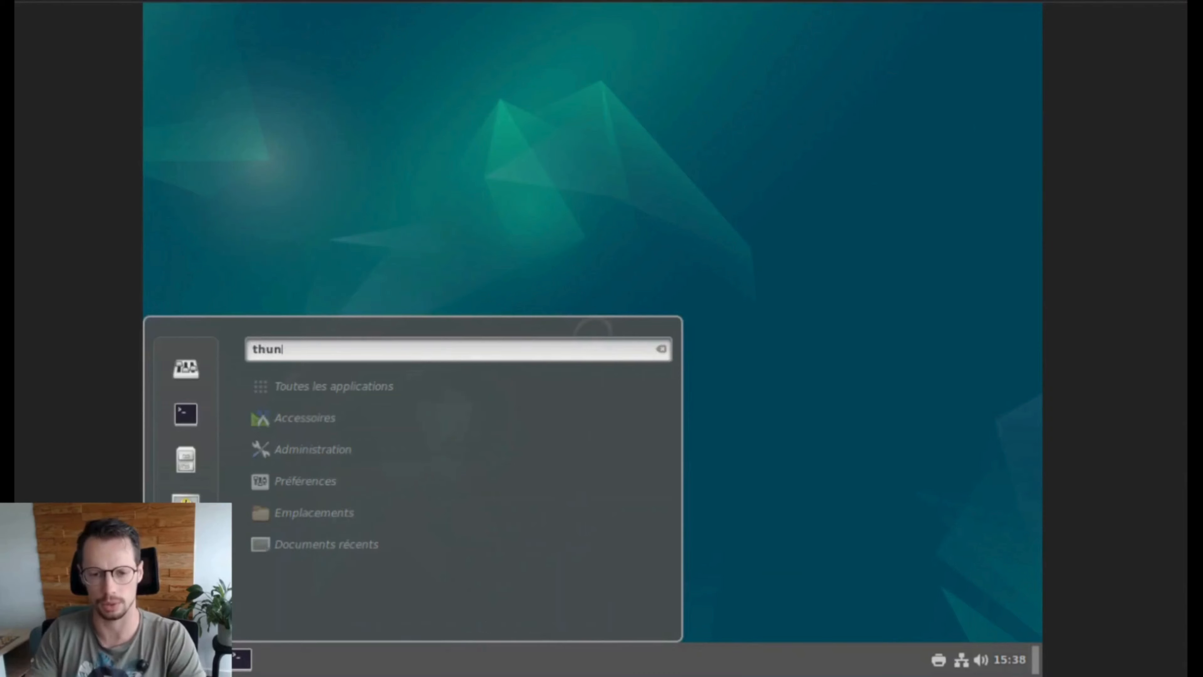
pyautogui.press('BackSpace')
pyautogui.press('BackSpace')
pyautogui.press('BackSpace')
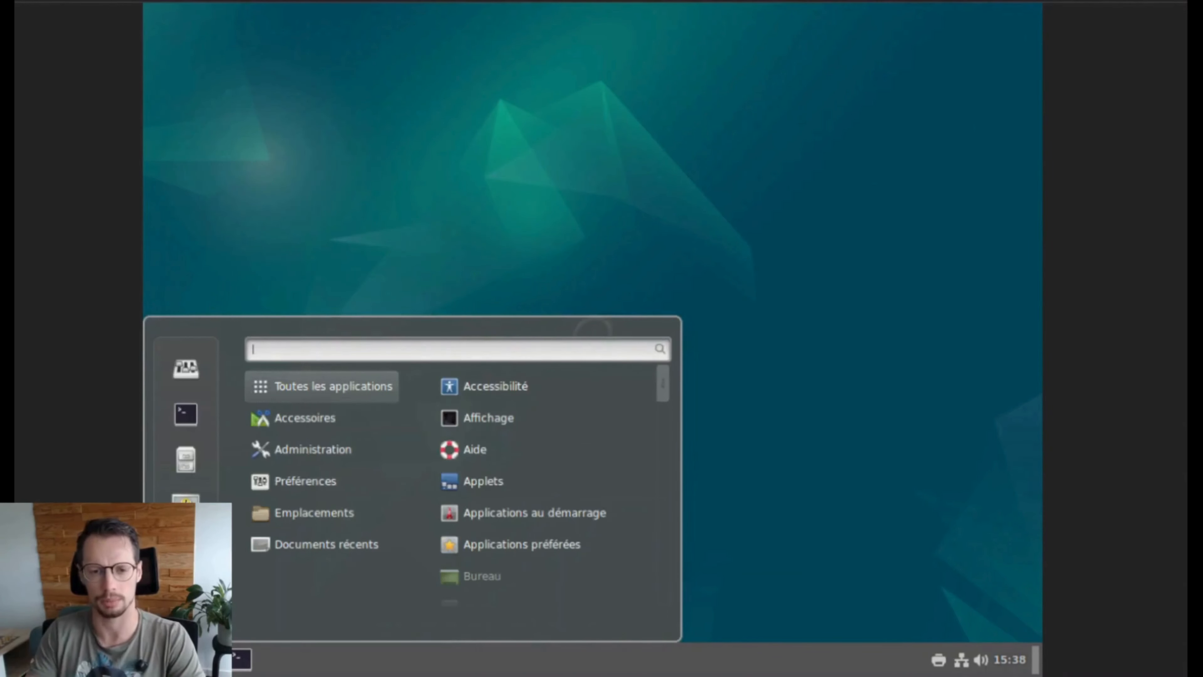
pyautogui.click(427, 235)
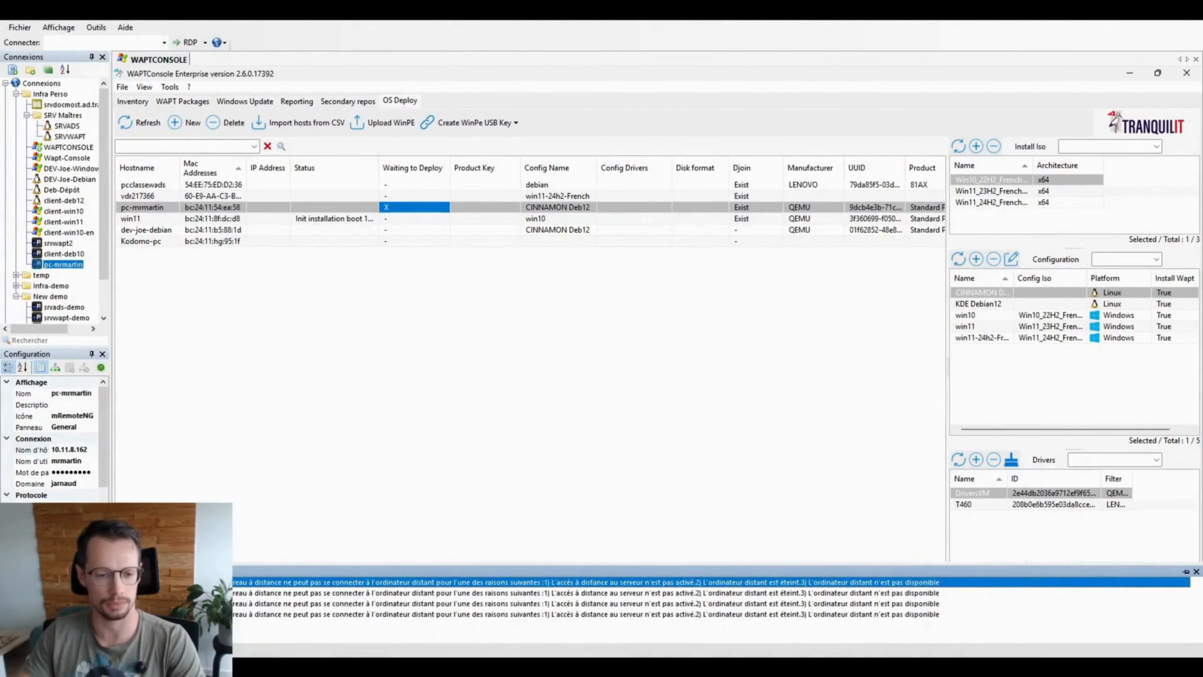
# Step: Select the newly deployed Debian host in Inventory, refresh it, and widen the Status column
pyautogui.click(134, 101)
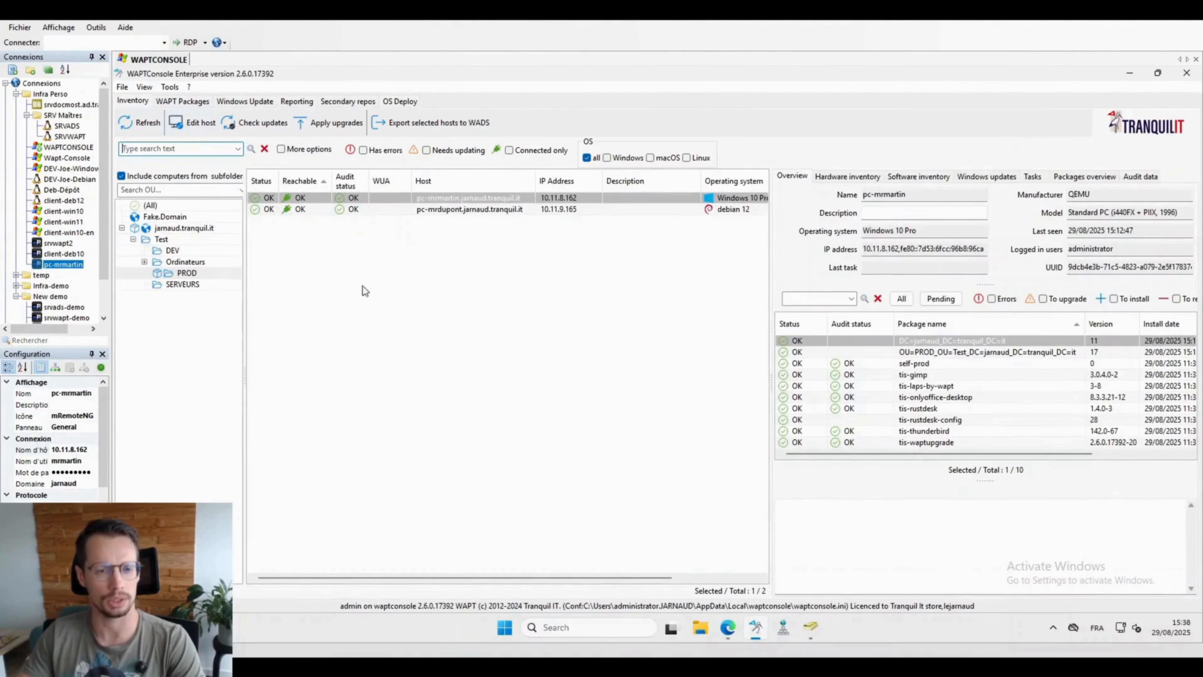
pyautogui.click(452, 198)
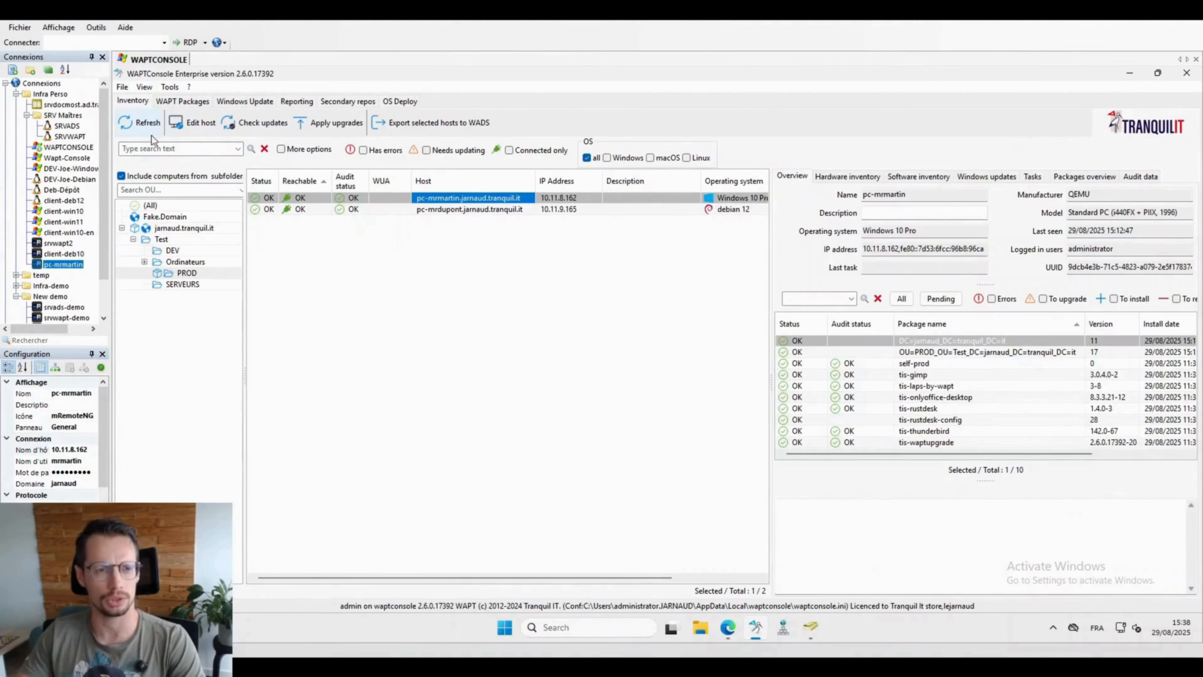
pyautogui.click(137, 131)
pyautogui.moveTo(279, 177); pyautogui.dragTo(318, 177)
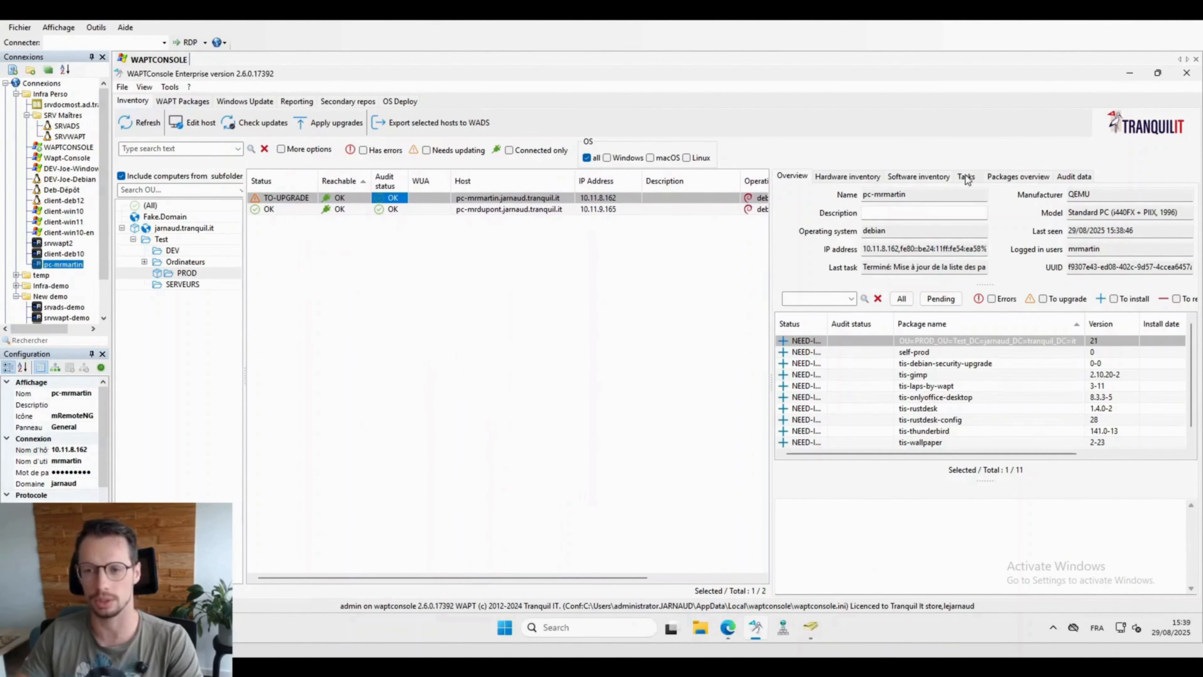
# Step: Launch the host's pending upgrades and show its queued task list
pyautogui.click(327, 127)
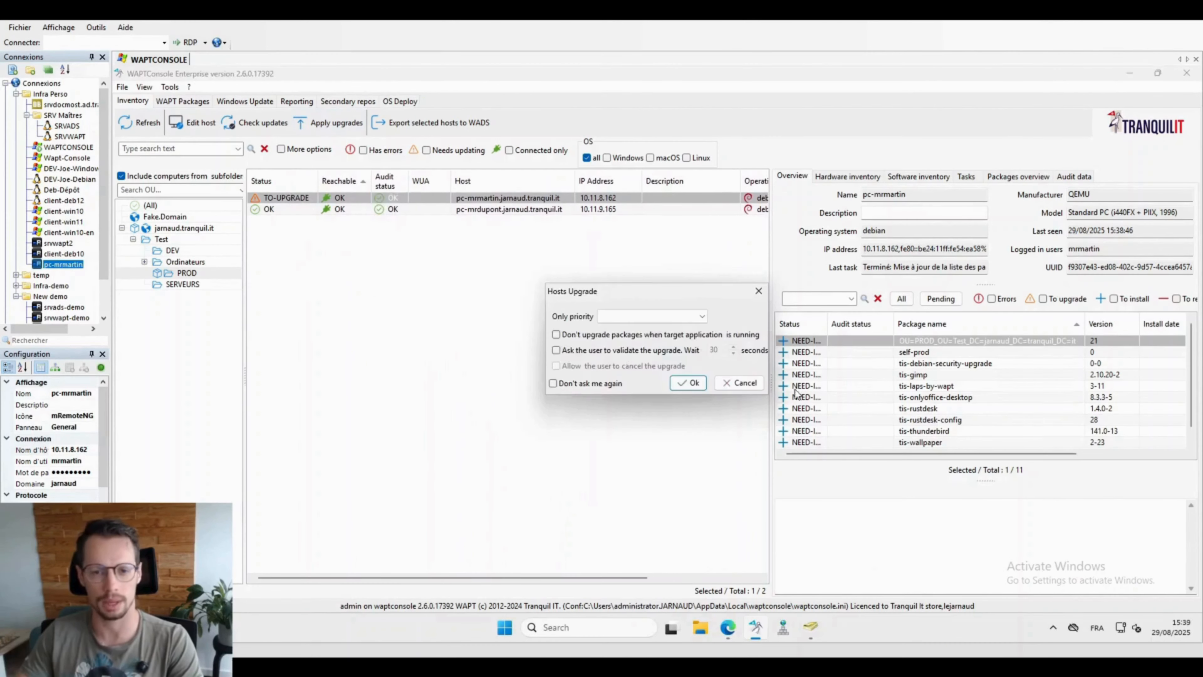
pyautogui.click(686, 382)
pyautogui.click(752, 308)
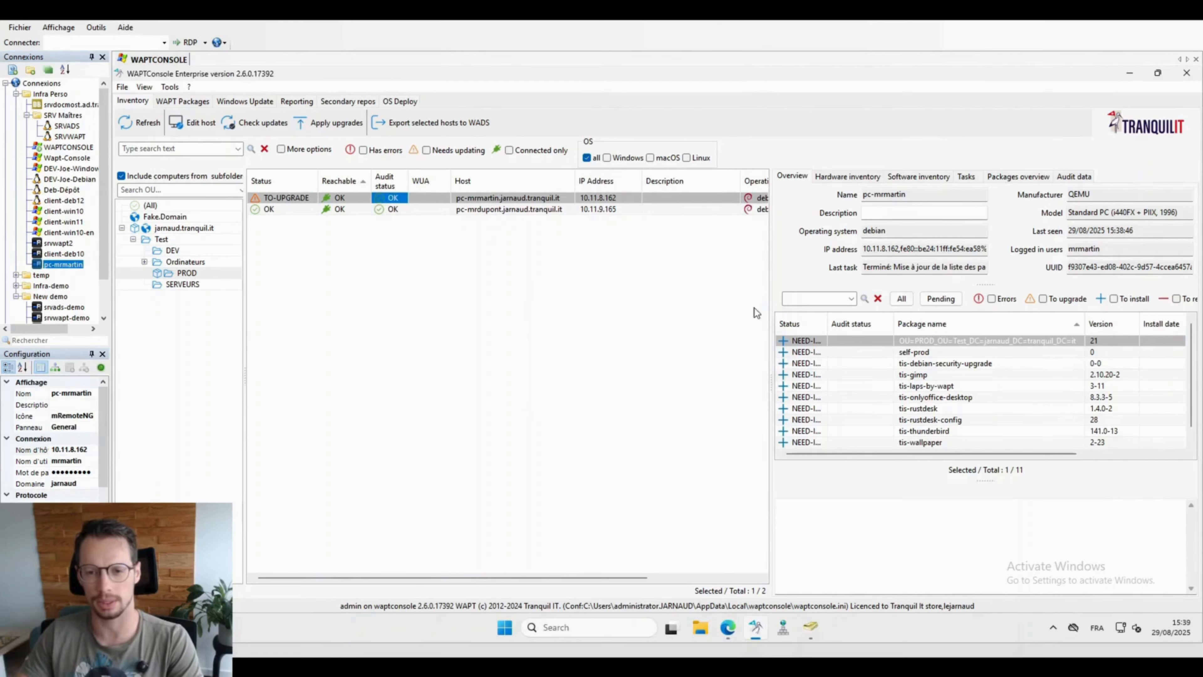
pyautogui.click(966, 177)
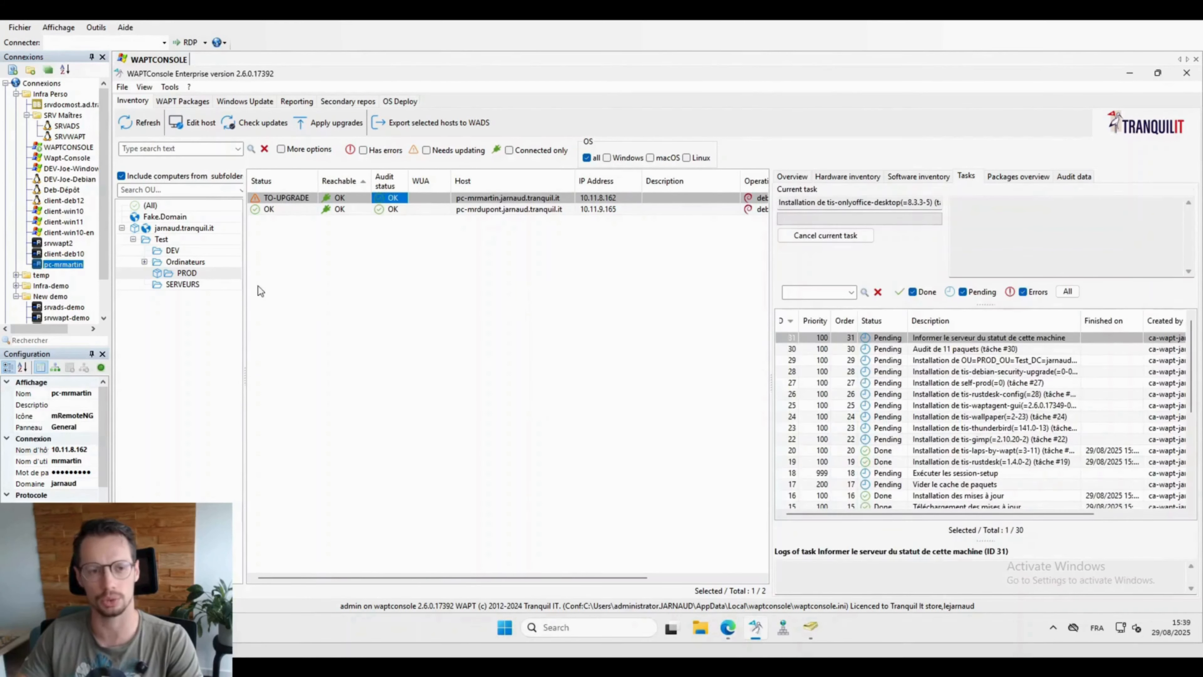
# Step: Open the PROD organizational unit's packages, listing its windows and linux unit packages
pyautogui.rightClick(194, 278)
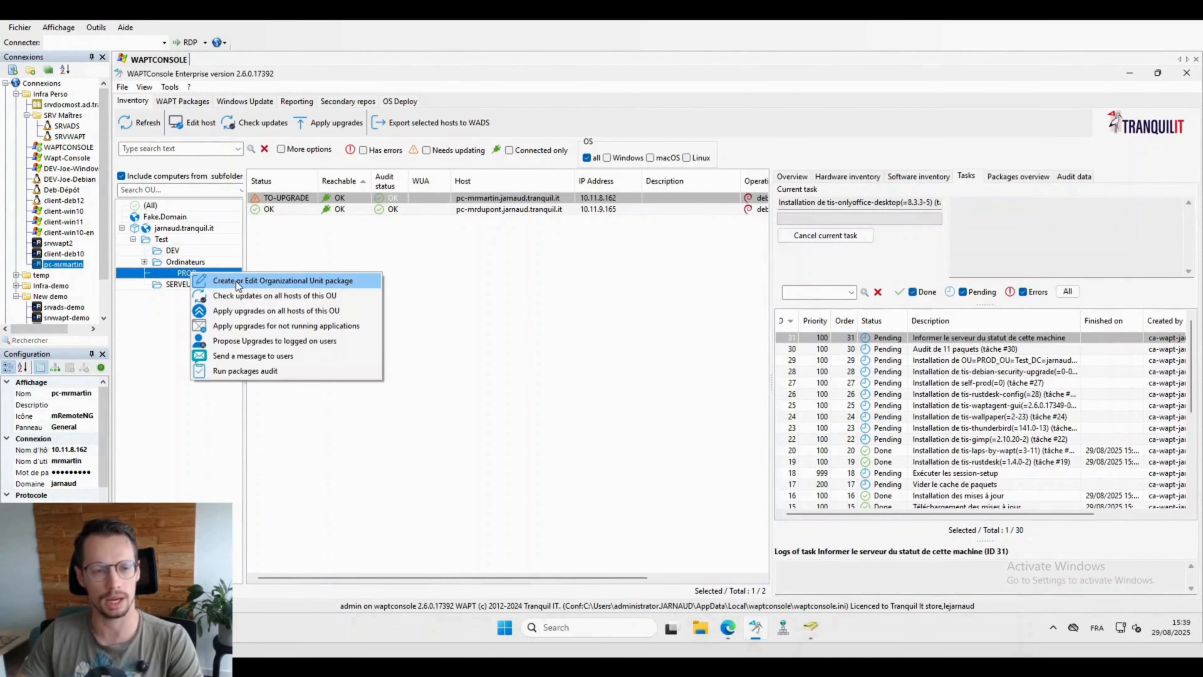
pyautogui.click(338, 281)
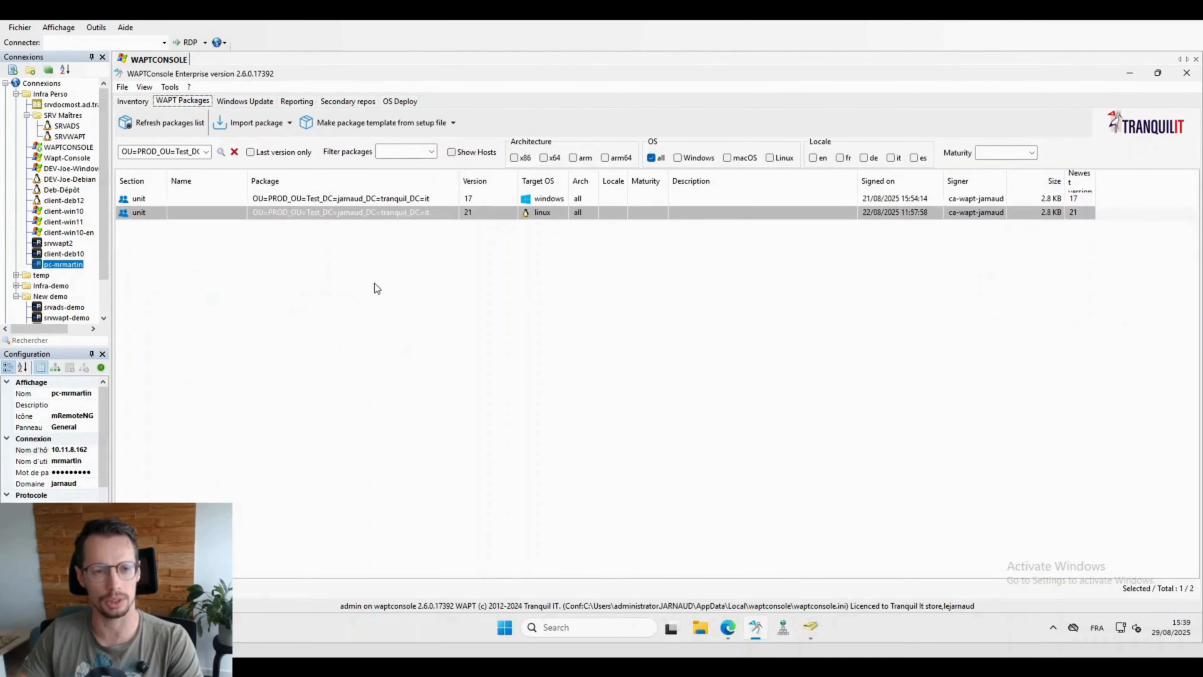
pyautogui.click(417, 199)
pyautogui.click(408, 213)
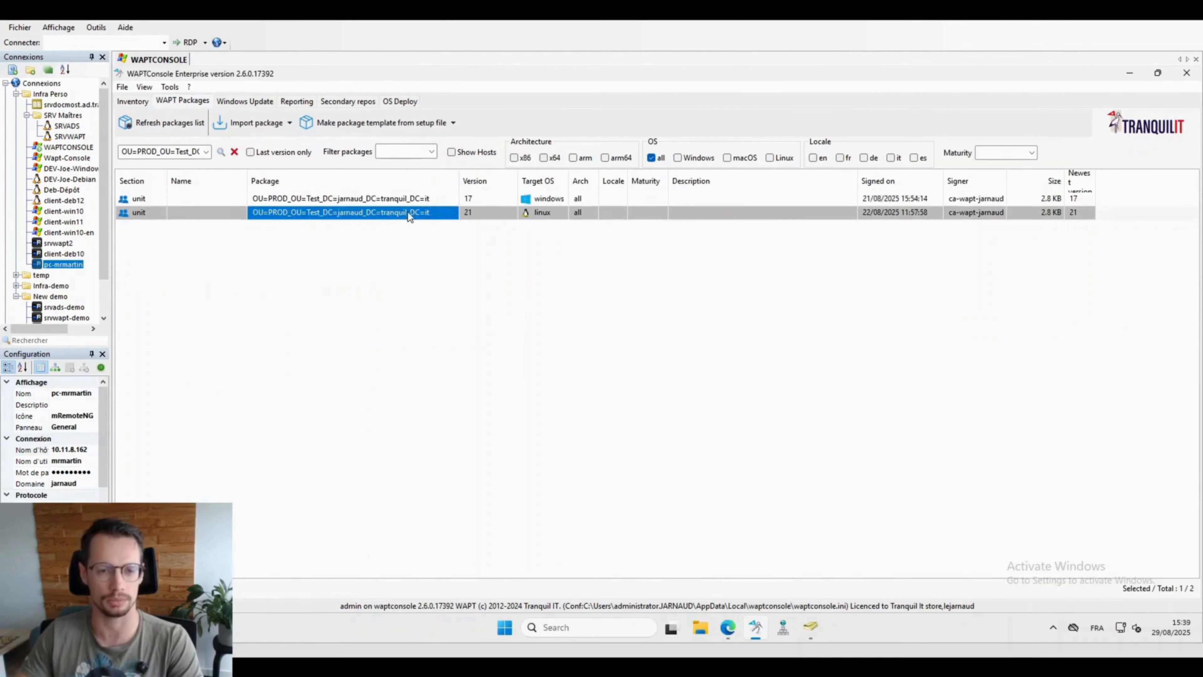
pyautogui.click(405, 201)
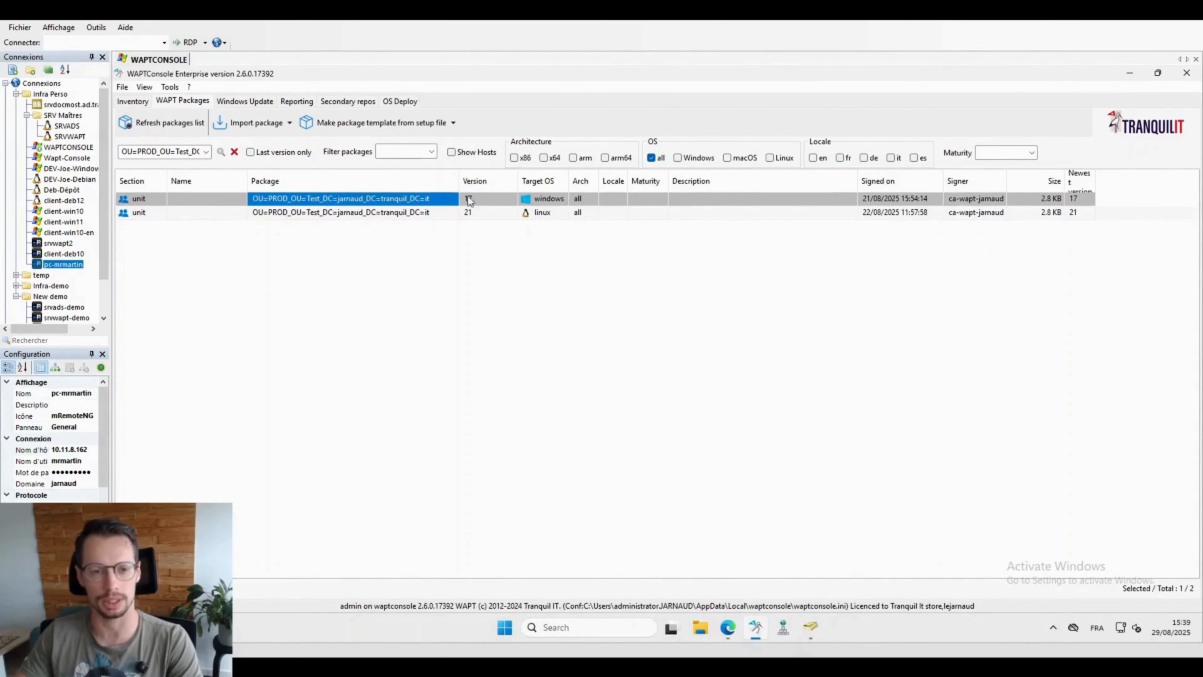
pyautogui.click(388, 213)
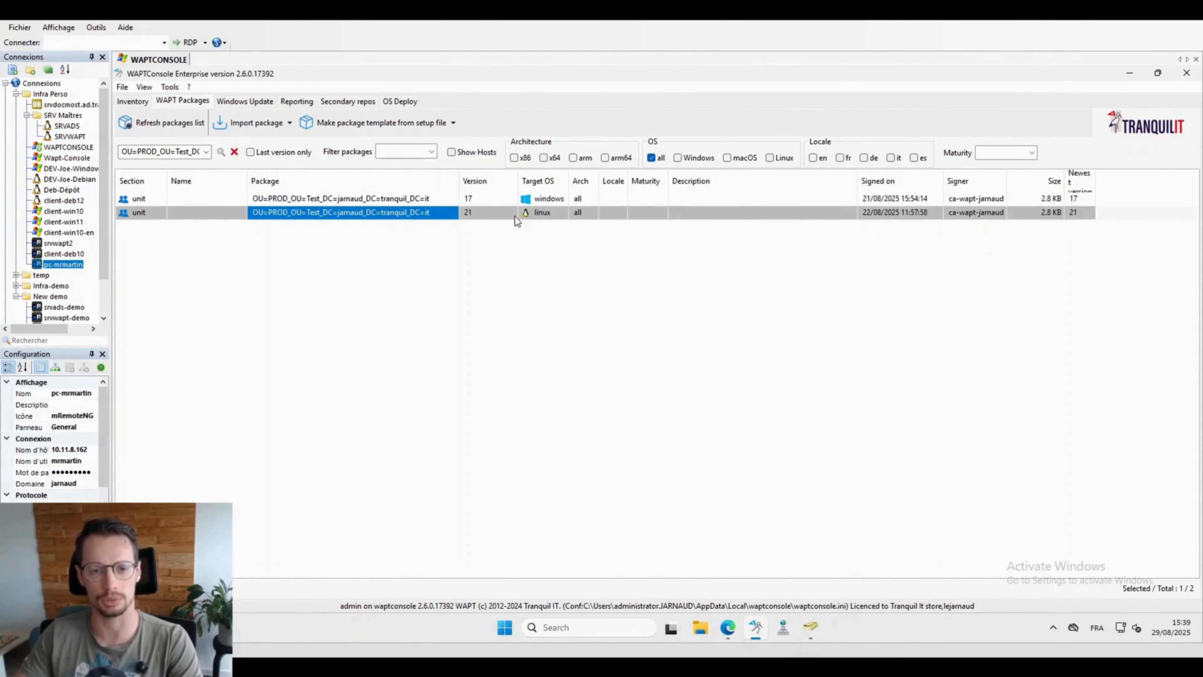
# Step: Inspect the windows OU package's dependencies, selfservice and Mozilla Thunderbird, then close the editor unchanged
pyautogui.doubleClick(396, 199)
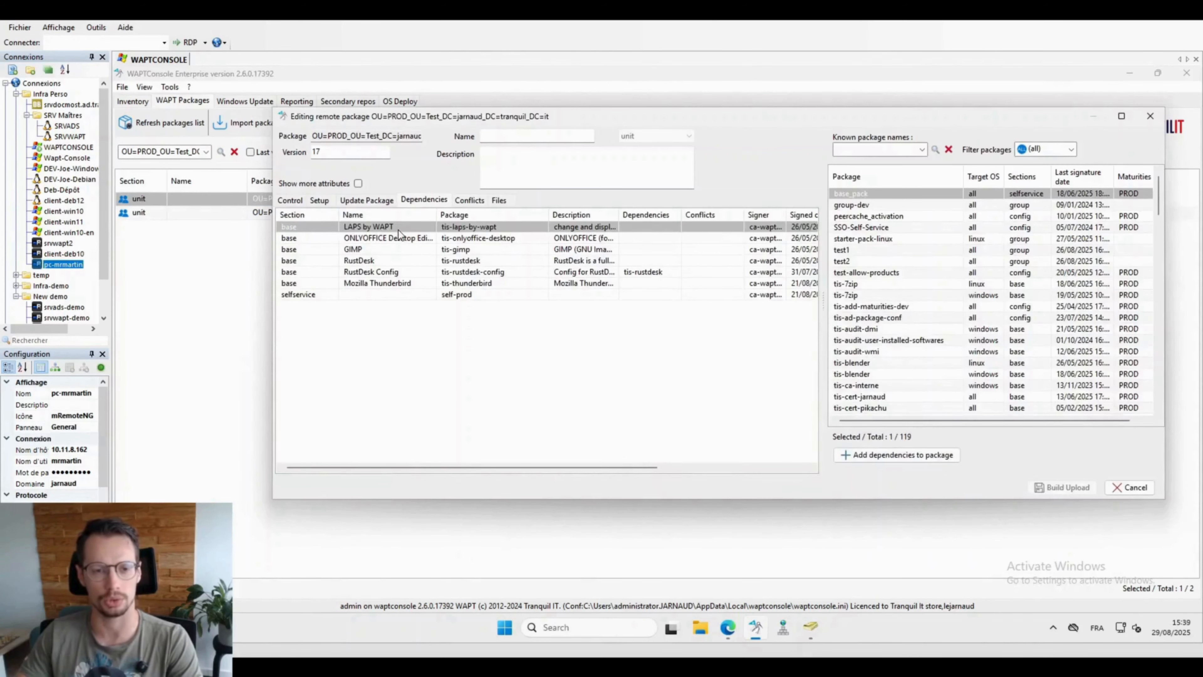
pyautogui.click(469, 296)
pyautogui.click(466, 284)
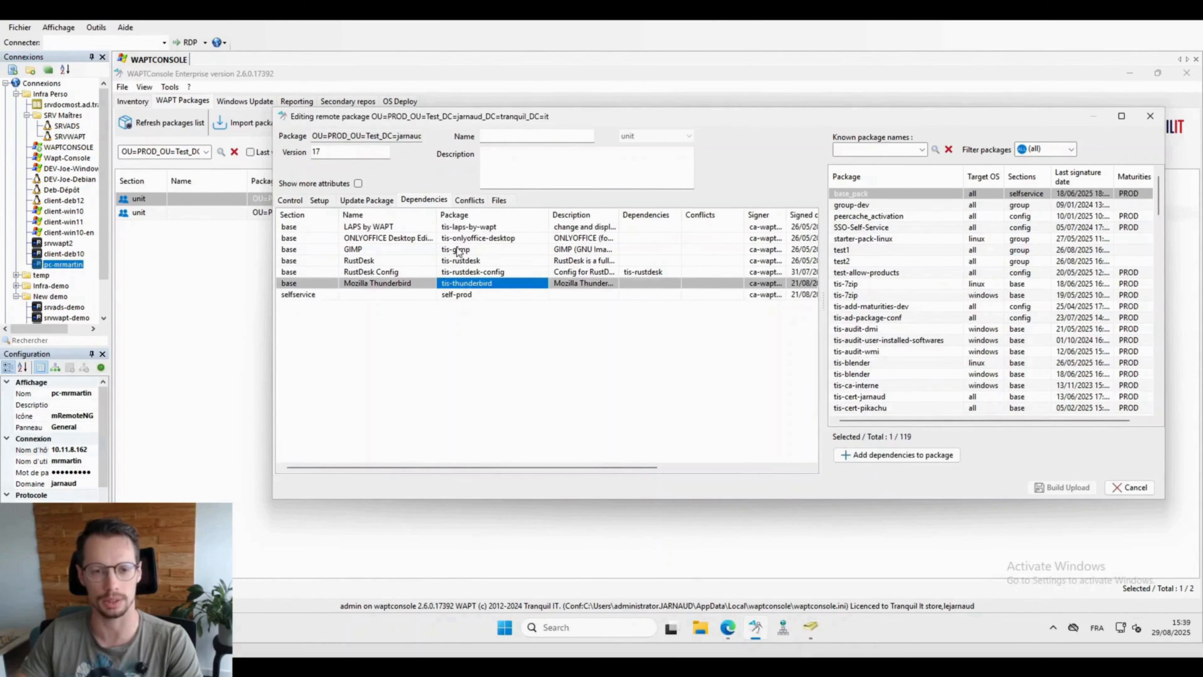
pyautogui.click(1151, 119)
pyautogui.click(395, 212)
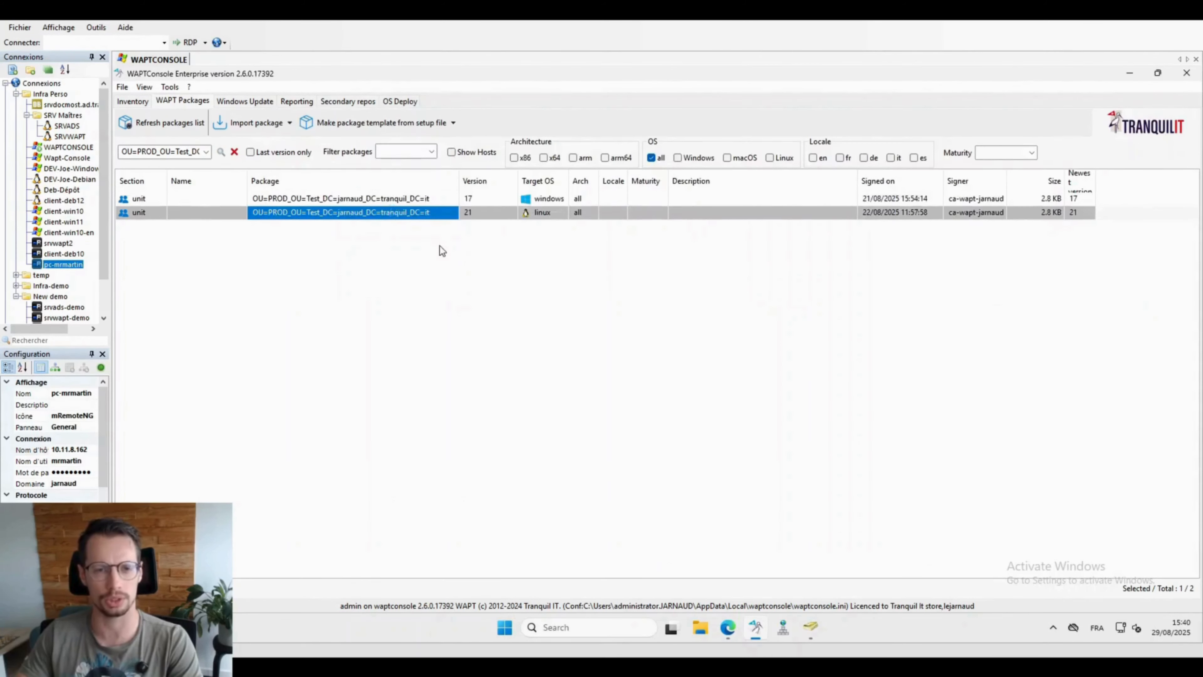
# Step: Check the wallpaper and Debian security upgrade dependencies, close the editor, and return to Inventory
pyautogui.click(383, 283)
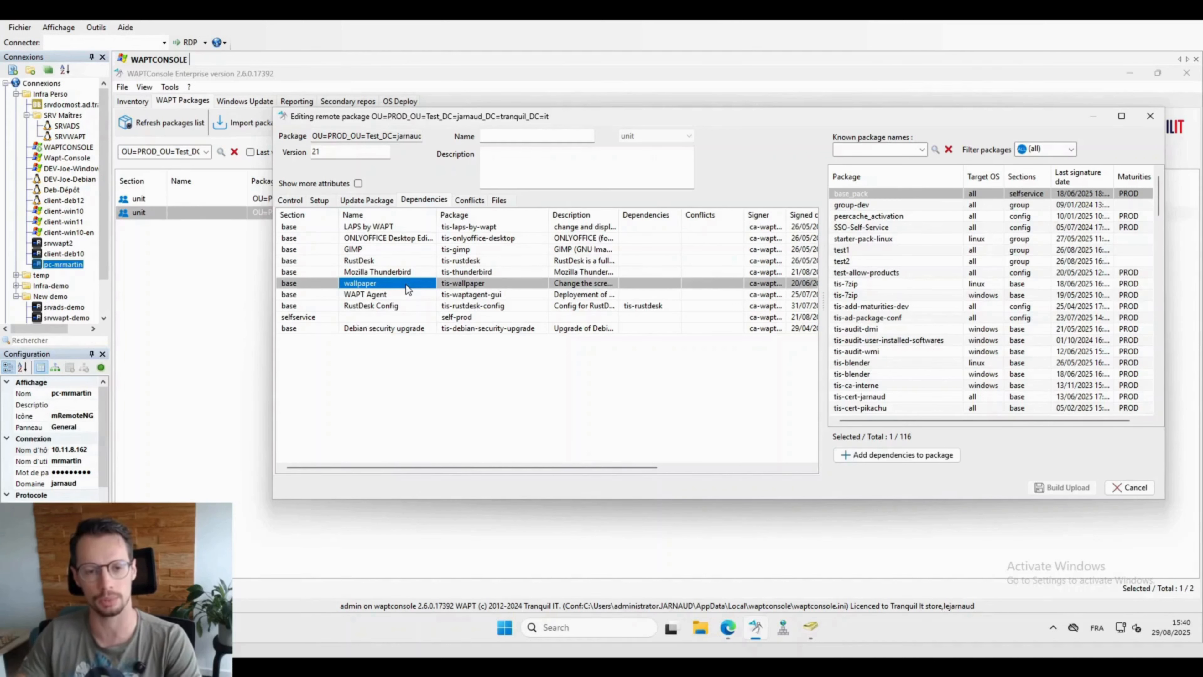
pyautogui.click(376, 328)
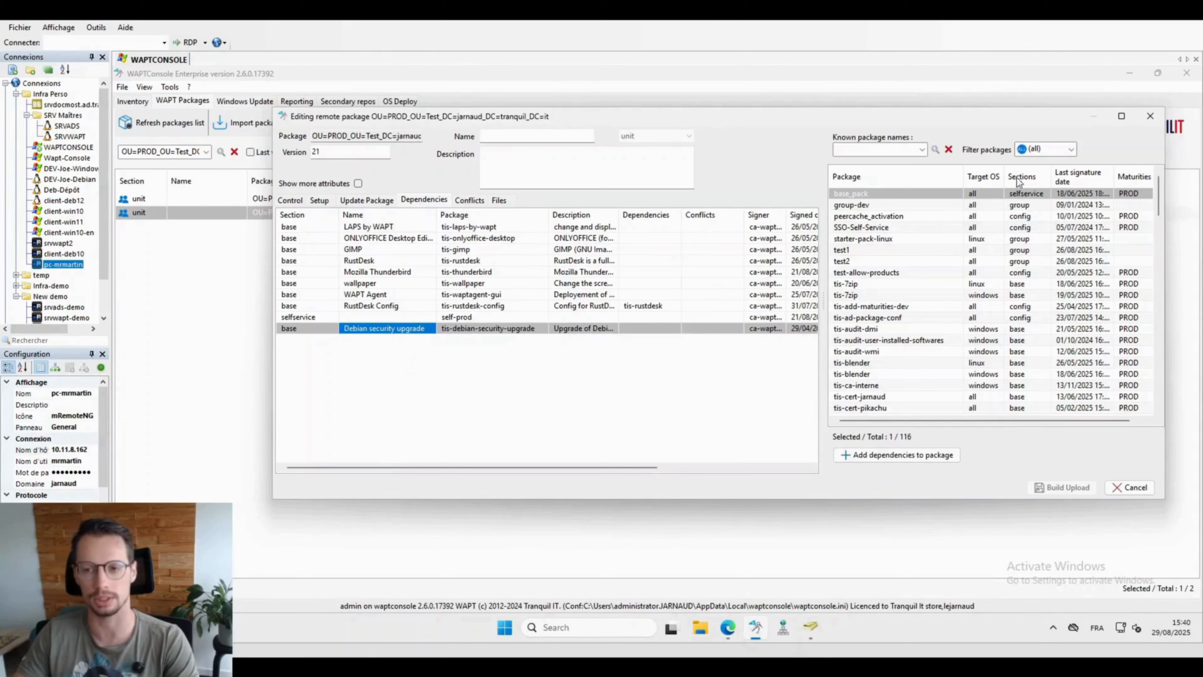
pyautogui.click(1151, 116)
pyautogui.click(133, 105)
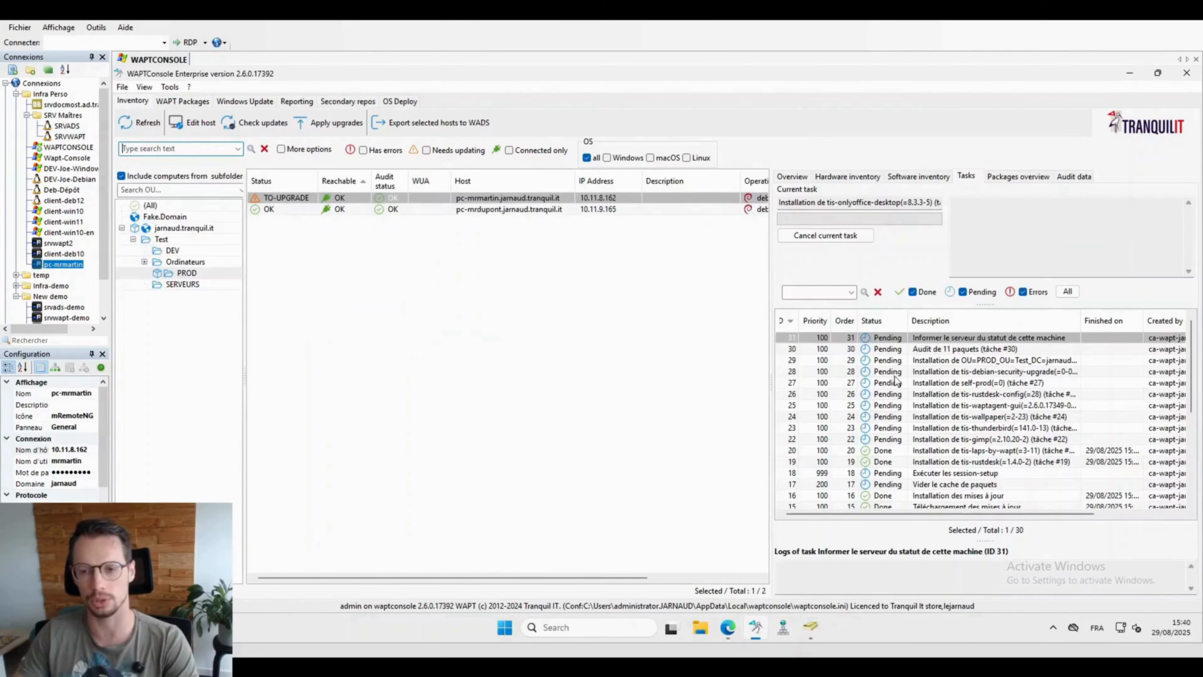
# Step: Check tis-debian-security-upgrade in the host overview and refresh until all 11 packages show OK
pyautogui.click(792, 178)
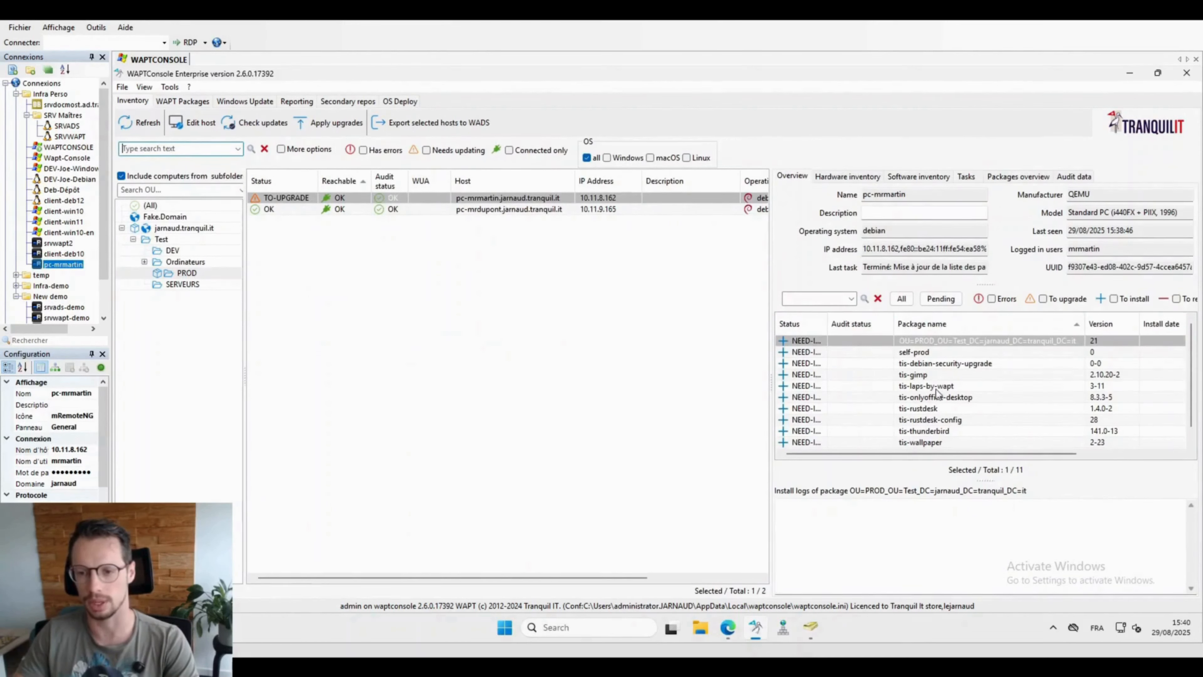
pyautogui.click(839, 363)
pyautogui.rightClick(834, 363)
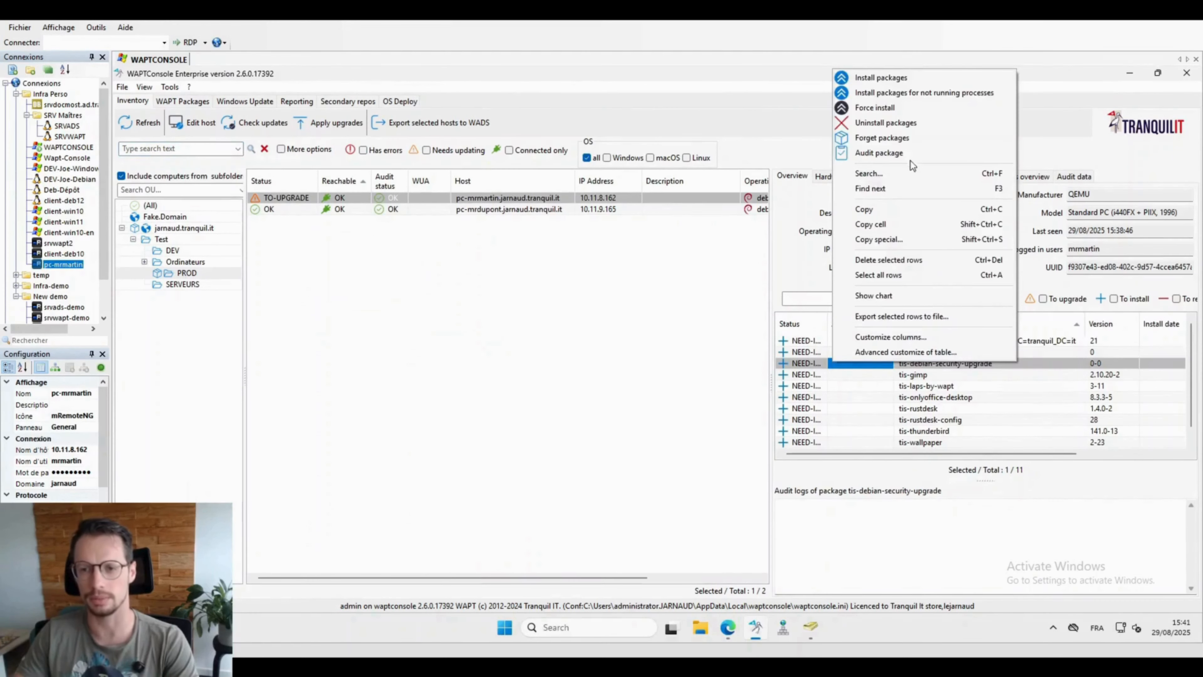
pyautogui.click(596, 361)
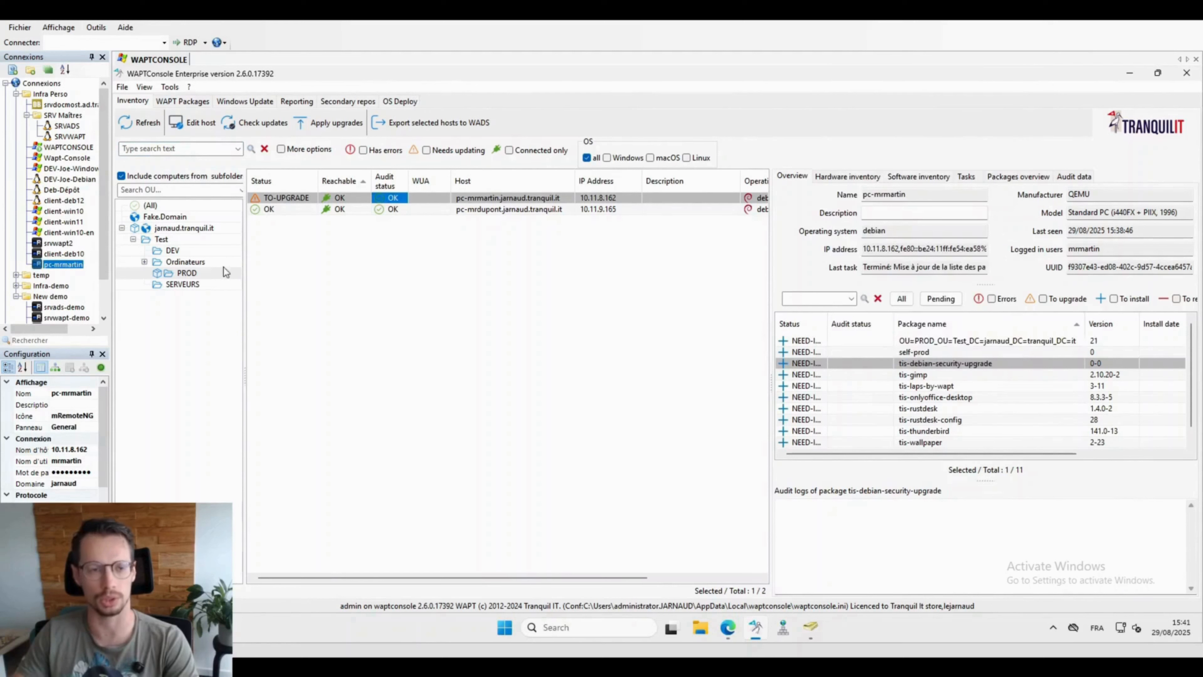
pyautogui.click(140, 122)
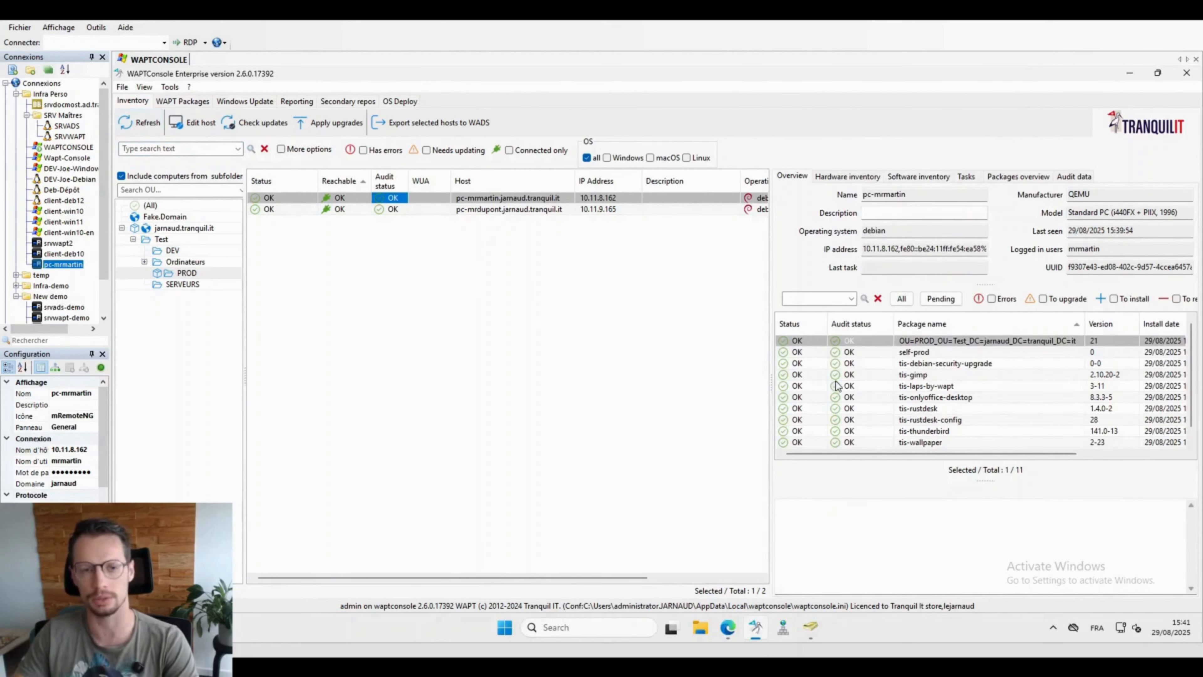
pyautogui.scroll(-1, 904, 383)
pyautogui.scroll(1, 904, 384)
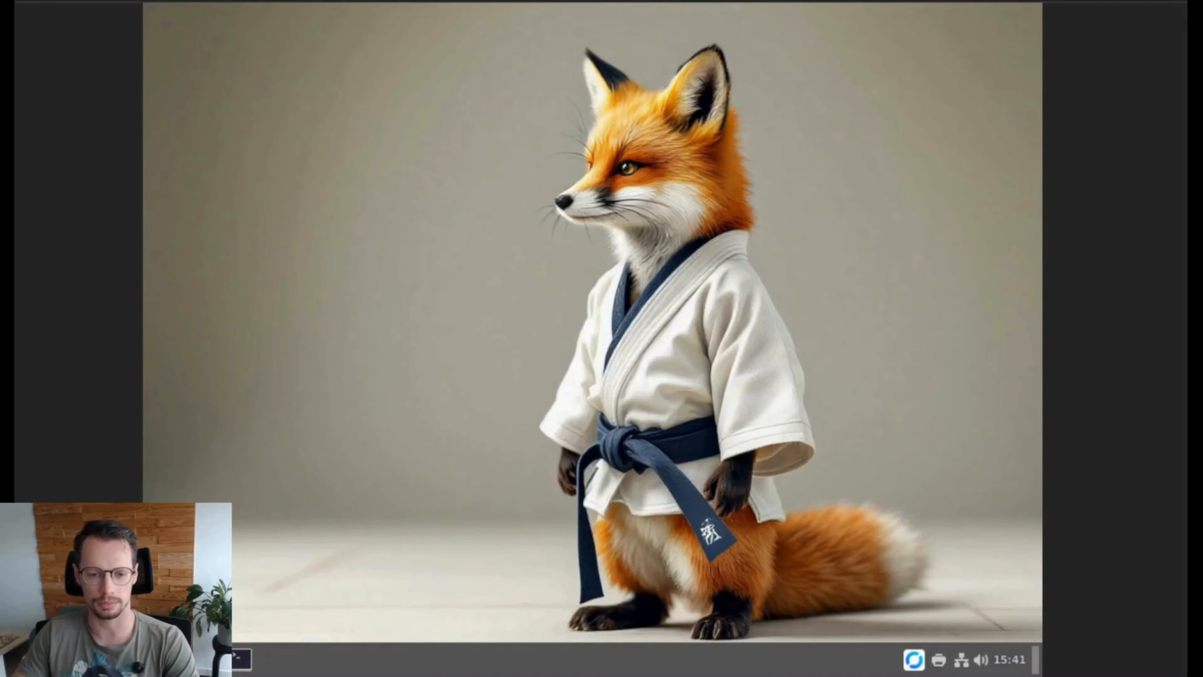
# Step: Launch GIMP from the Cinnamon menu search and close it again
pyautogui.press('super')
pyautogui.write('thun')
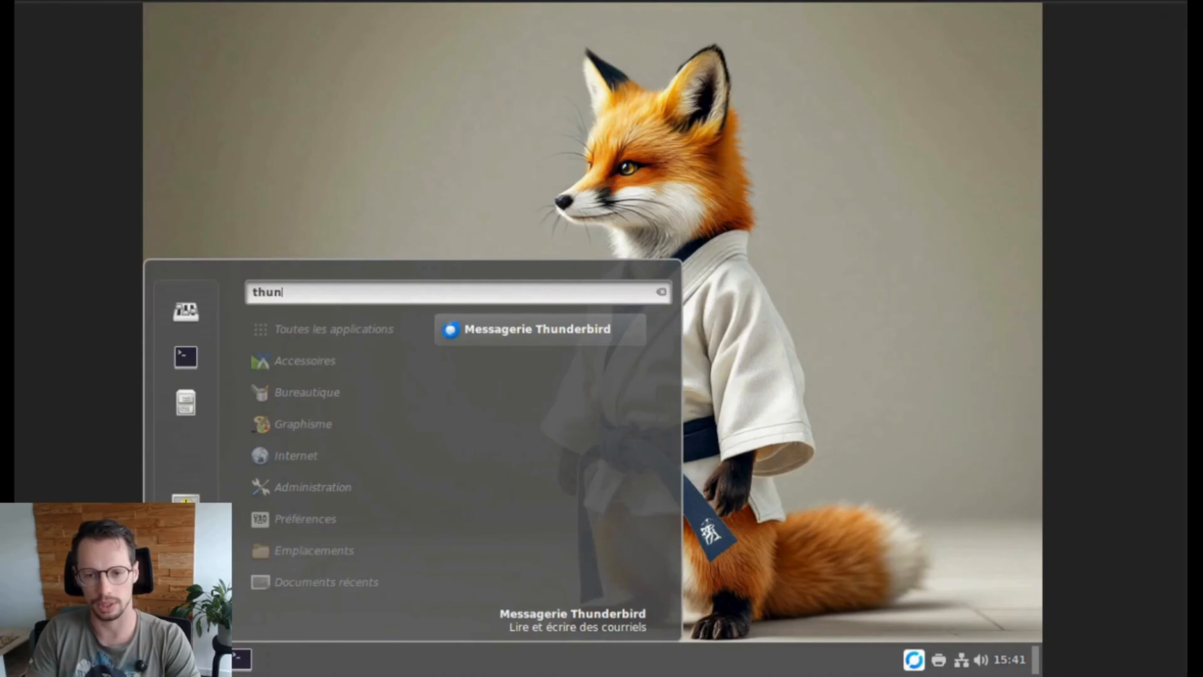
pyautogui.press('BackSpace')
pyautogui.press('BackSpace')
pyautogui.press('BackSpace')
pyautogui.press('BackSpace')
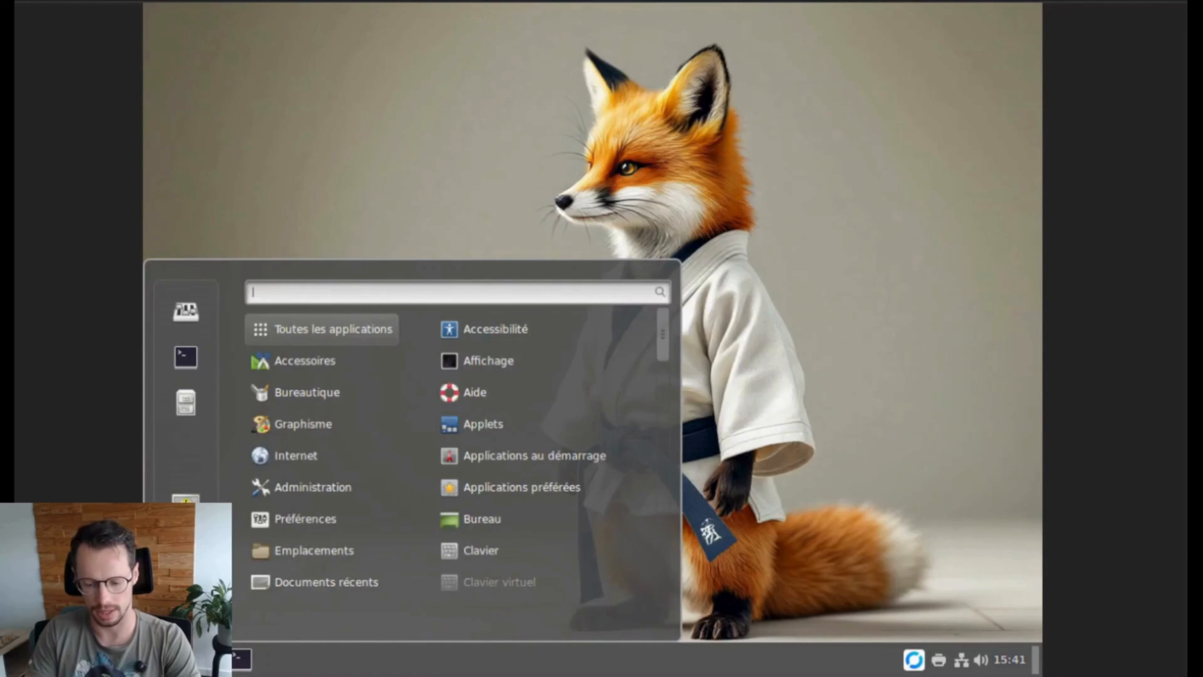
pyautogui.write('gim')
pyautogui.press('Return')
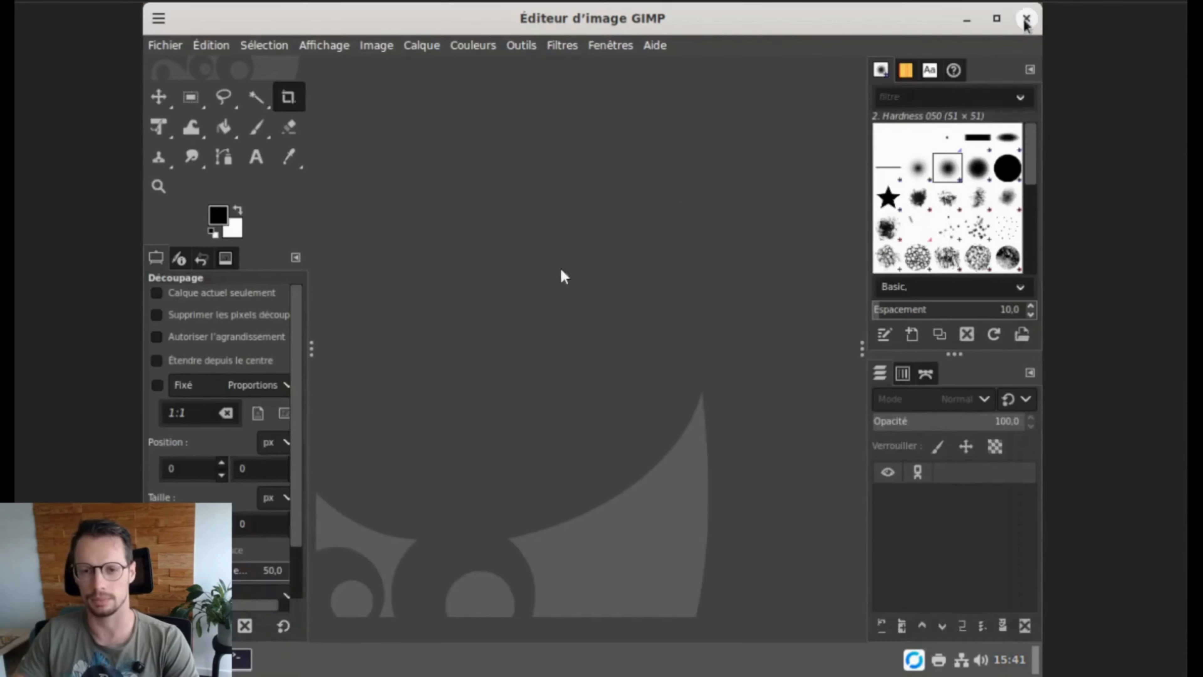
pyautogui.click(1025, 19)
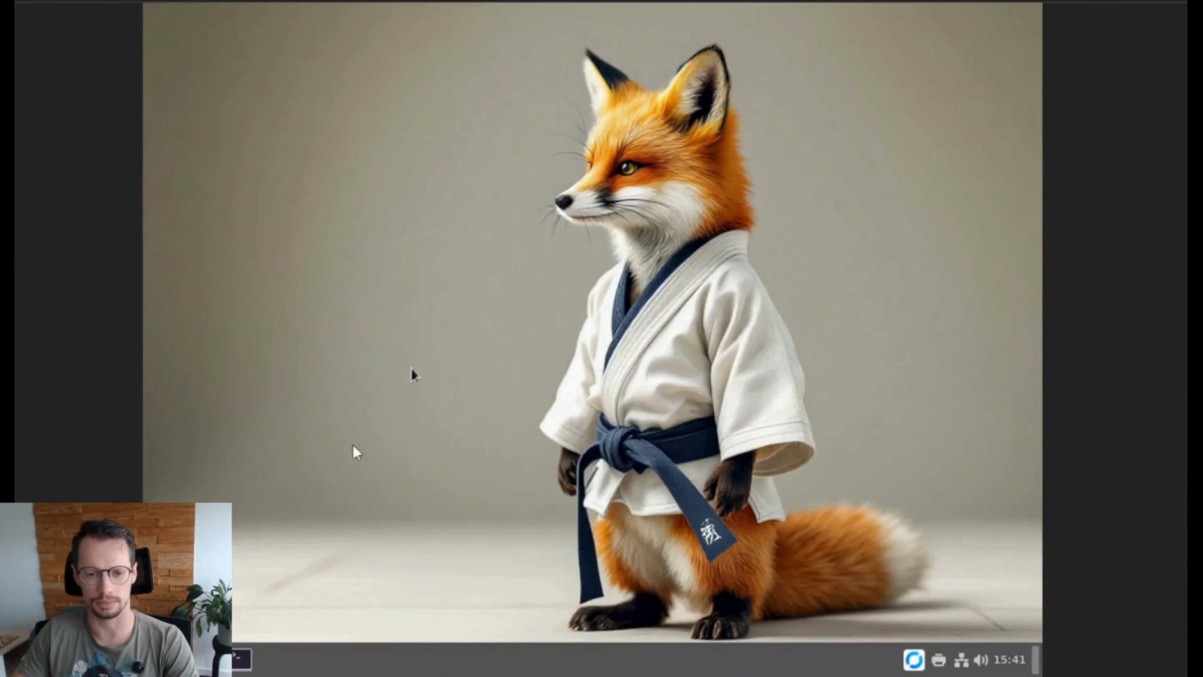
# Step: Start WAPT Self-service from the menu by searching 'sel'
pyautogui.press('super')
pyautogui.write('sel')
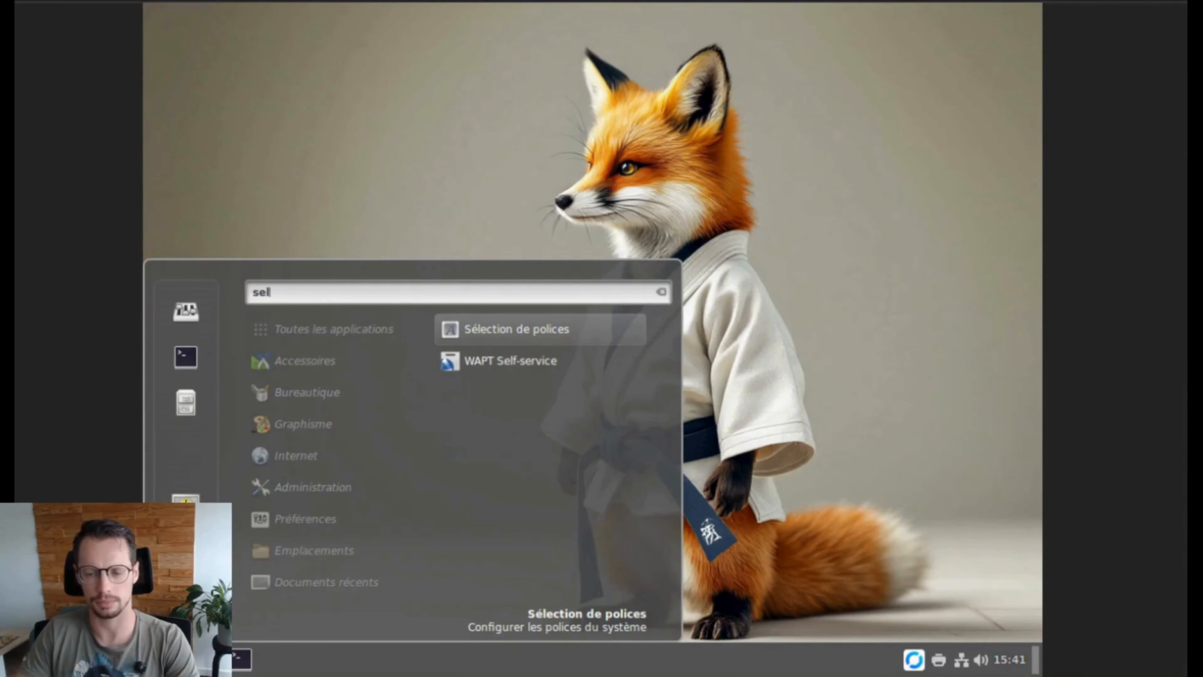
pyautogui.press('Down')
pyautogui.press('Return')
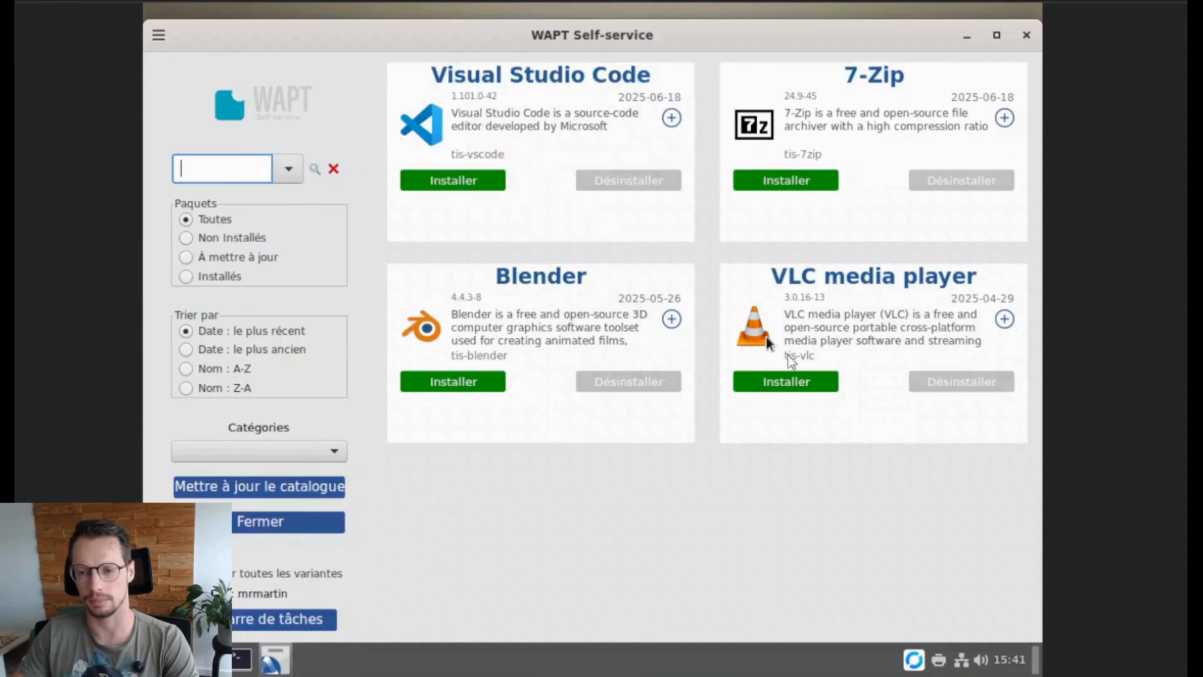
# Step: Install VLC media player from its Self-service card and minimize the Self-service window
pyautogui.click(773, 385)
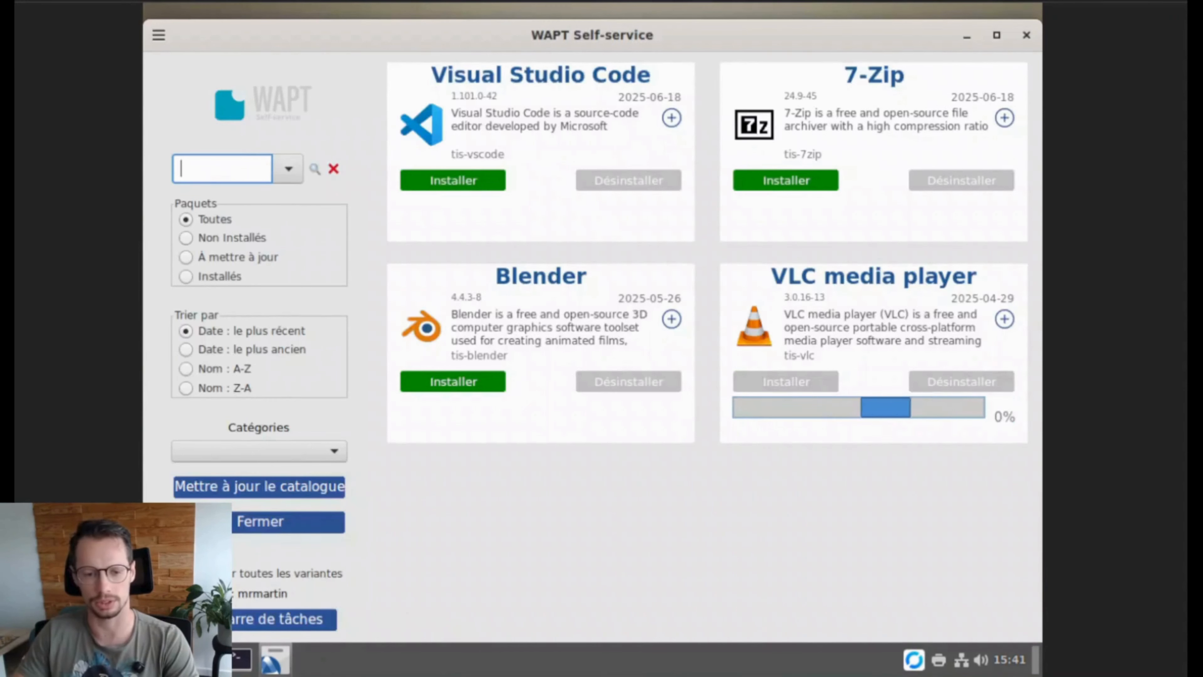
pyautogui.press('super')
pyautogui.write('vlc')
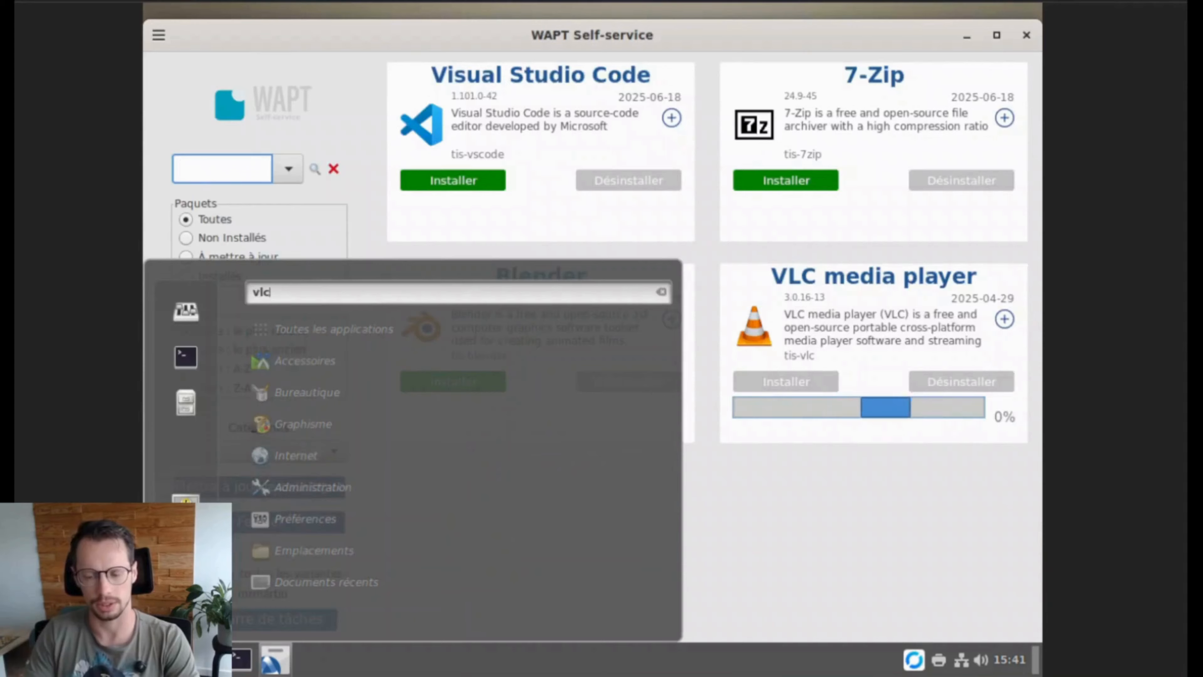
pyautogui.press('BackSpace')
pyautogui.press('BackSpace')
pyautogui.press('BackSpace')
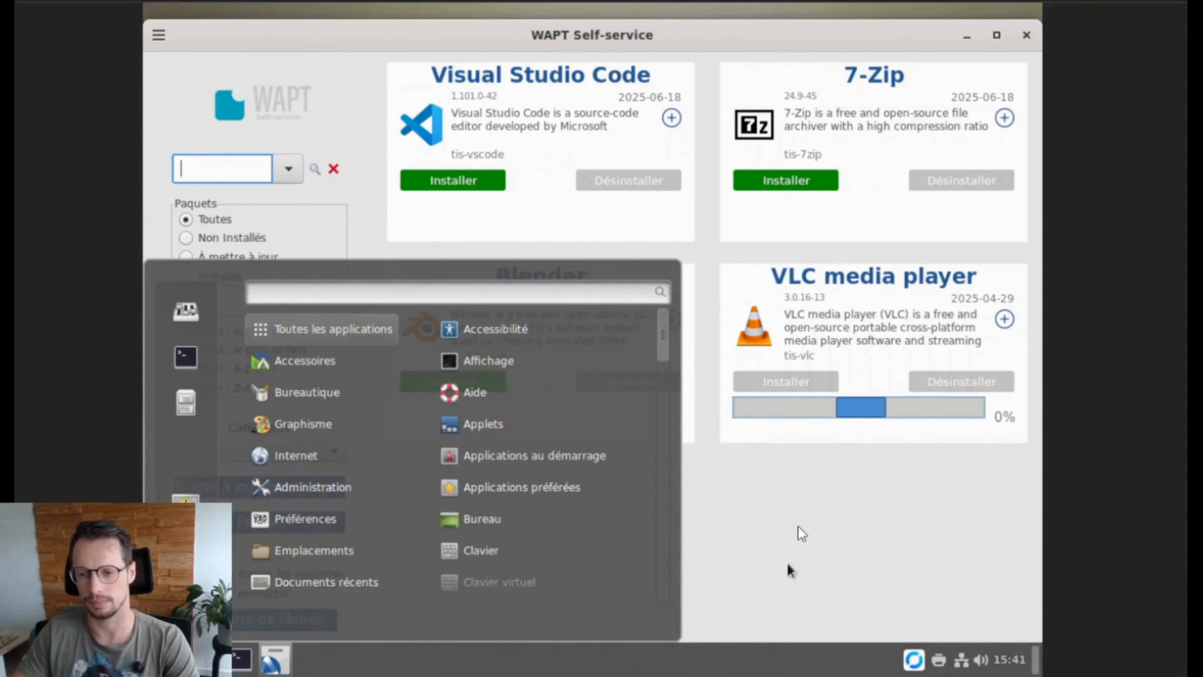
pyautogui.click(798, 527)
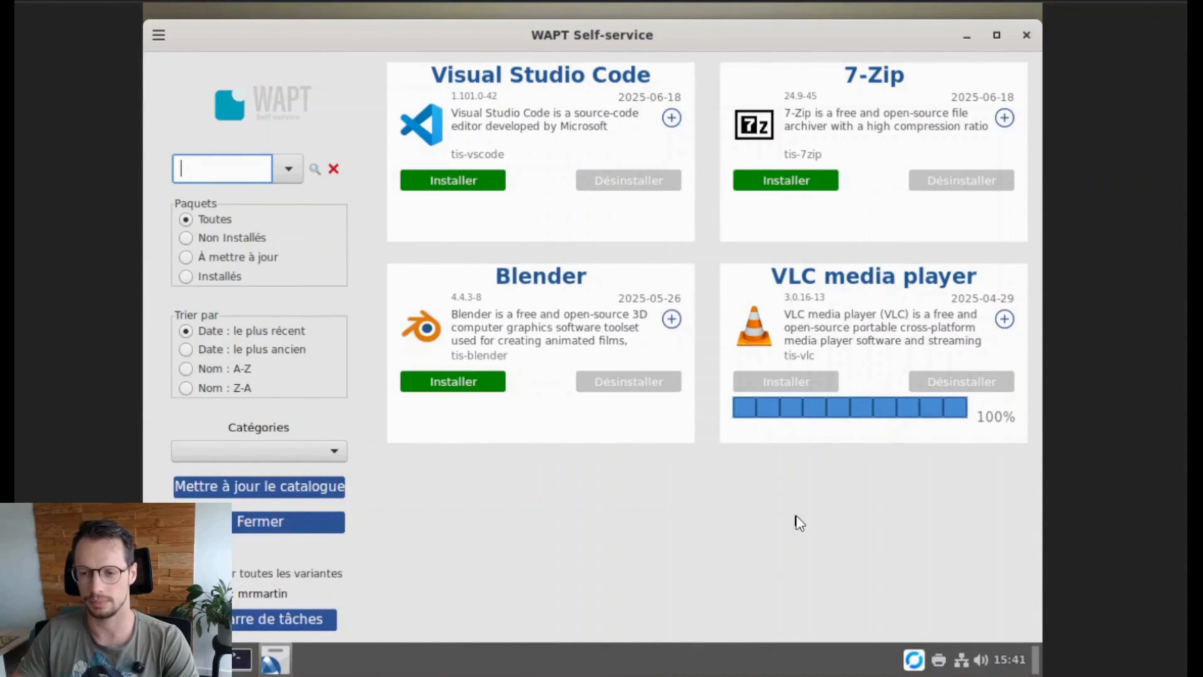
pyautogui.click(967, 37)
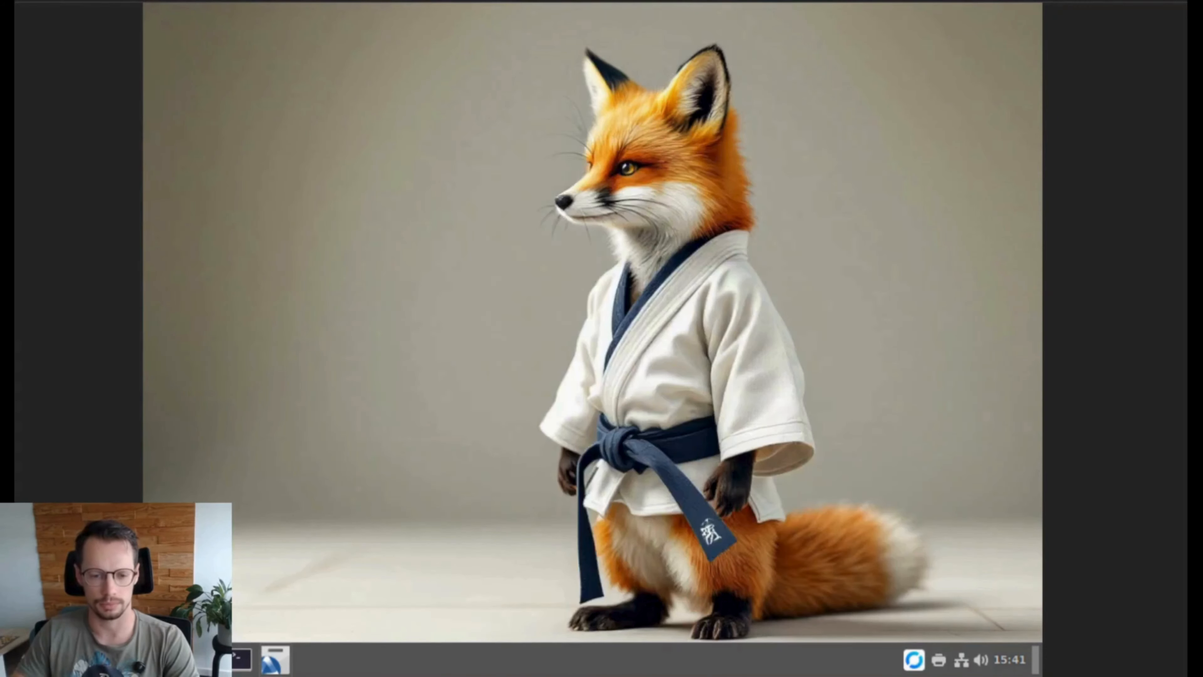
# Step: Launch the newly installed VLC player from the menu and close it
pyautogui.press('super')
pyautogui.write('vlc')
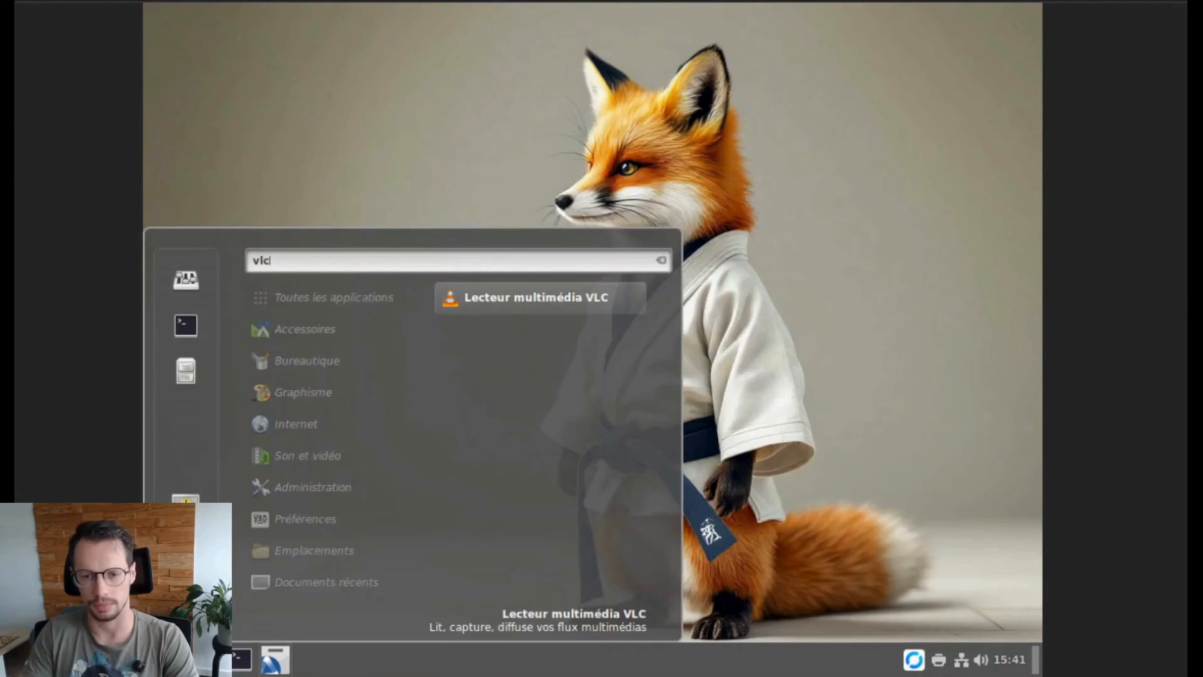
pyautogui.press('Return')
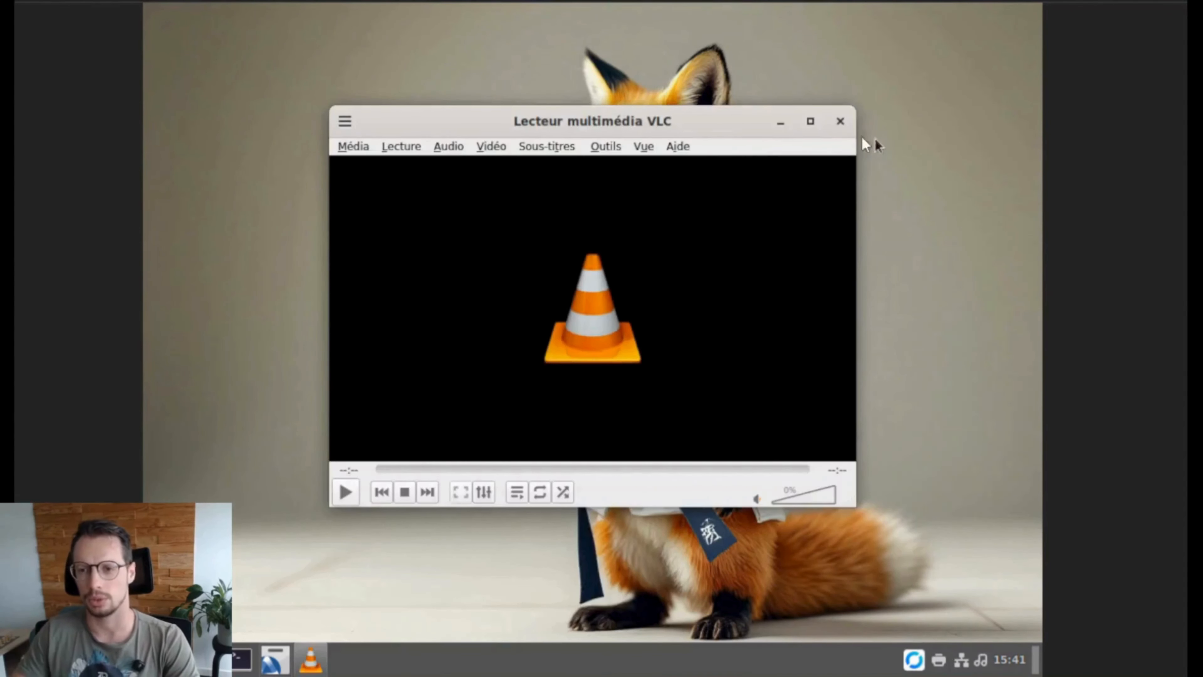
pyautogui.click(838, 124)
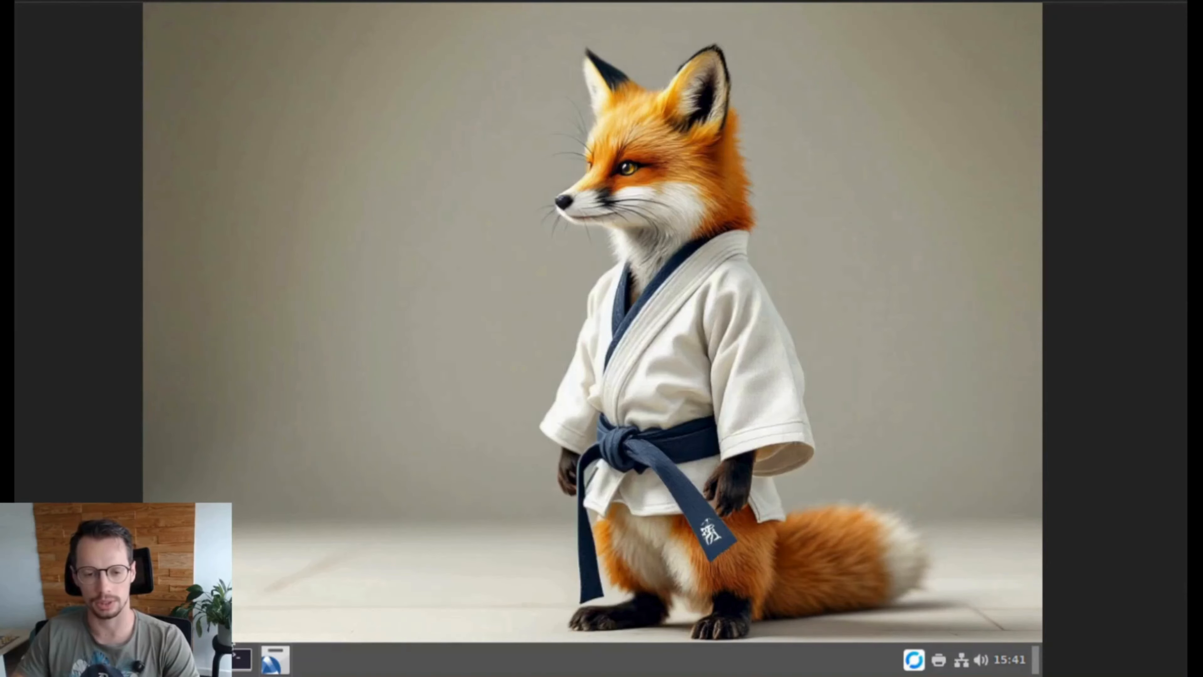
# Step: Open the home folder, then open the workstation's host package for editing
pyautogui.click(202, 660)
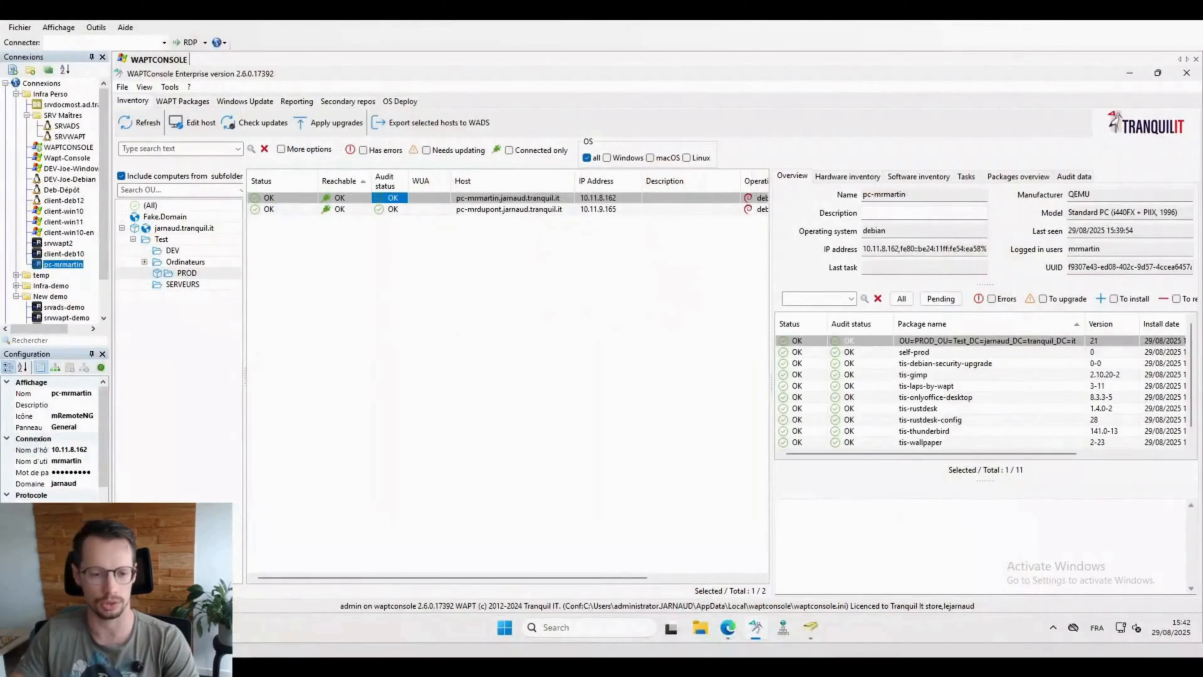
pyautogui.click(481, 199)
pyautogui.rightClick(481, 199)
pyautogui.click(540, 76)
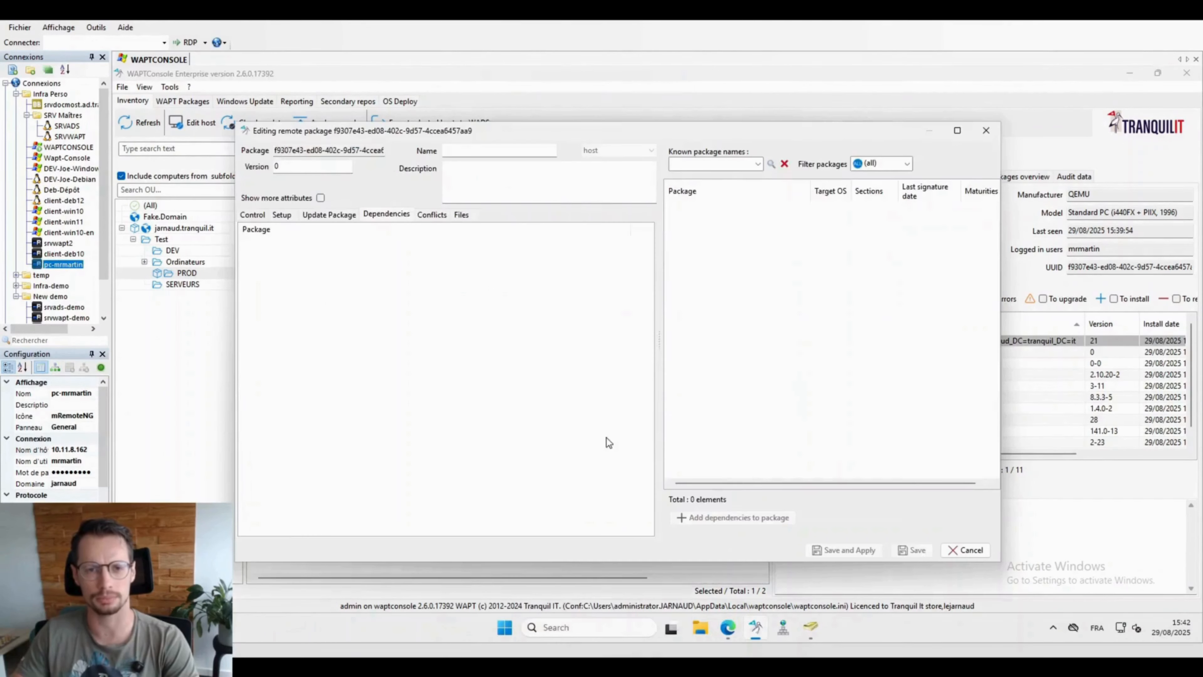
# Step: Add tis-mount-network-share as a dependency, then save and apply the package to the host
pyautogui.click(712, 163)
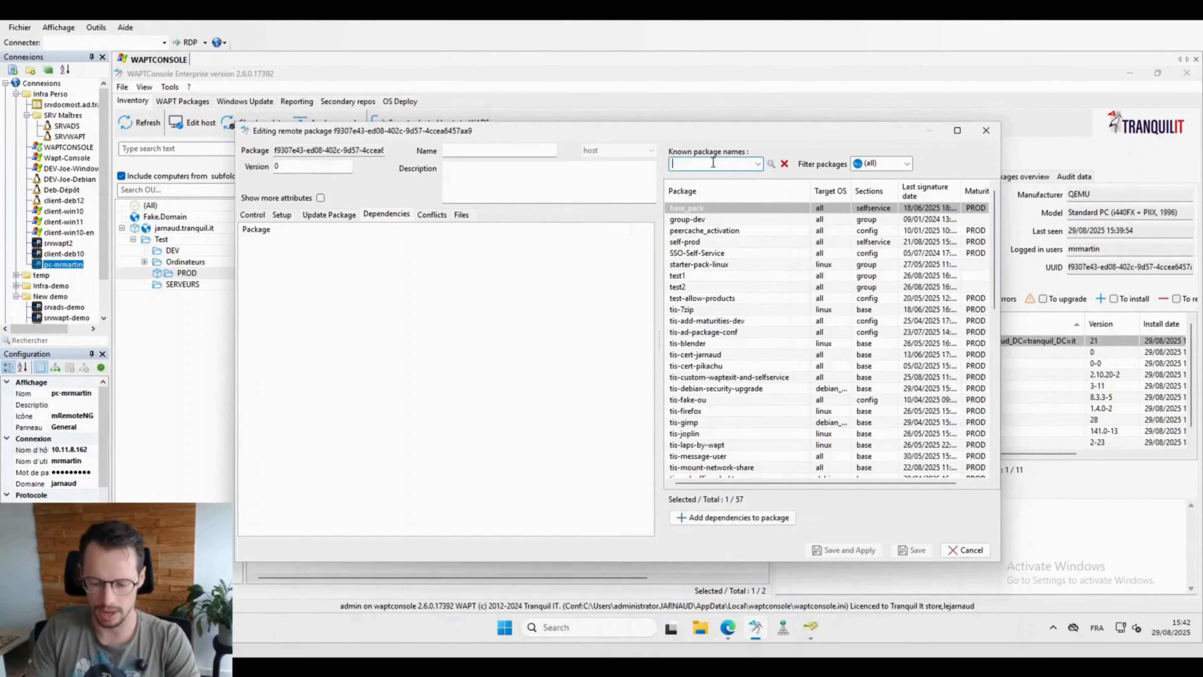
pyautogui.write('tis')
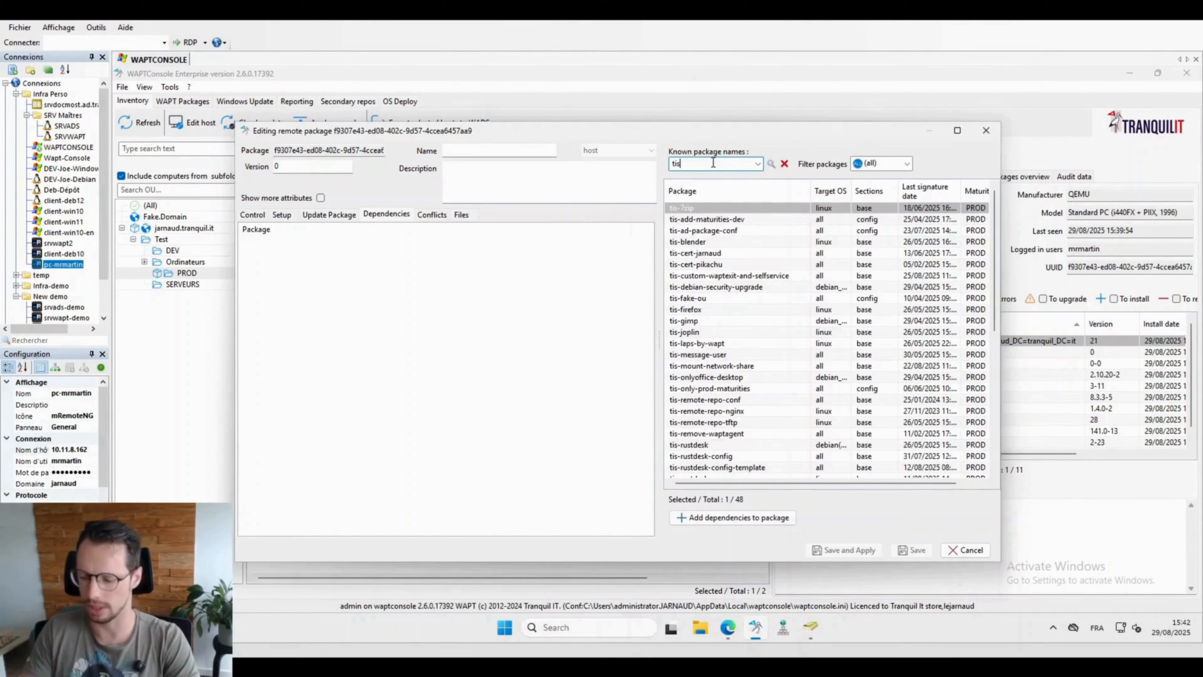
pyautogui.write('-')
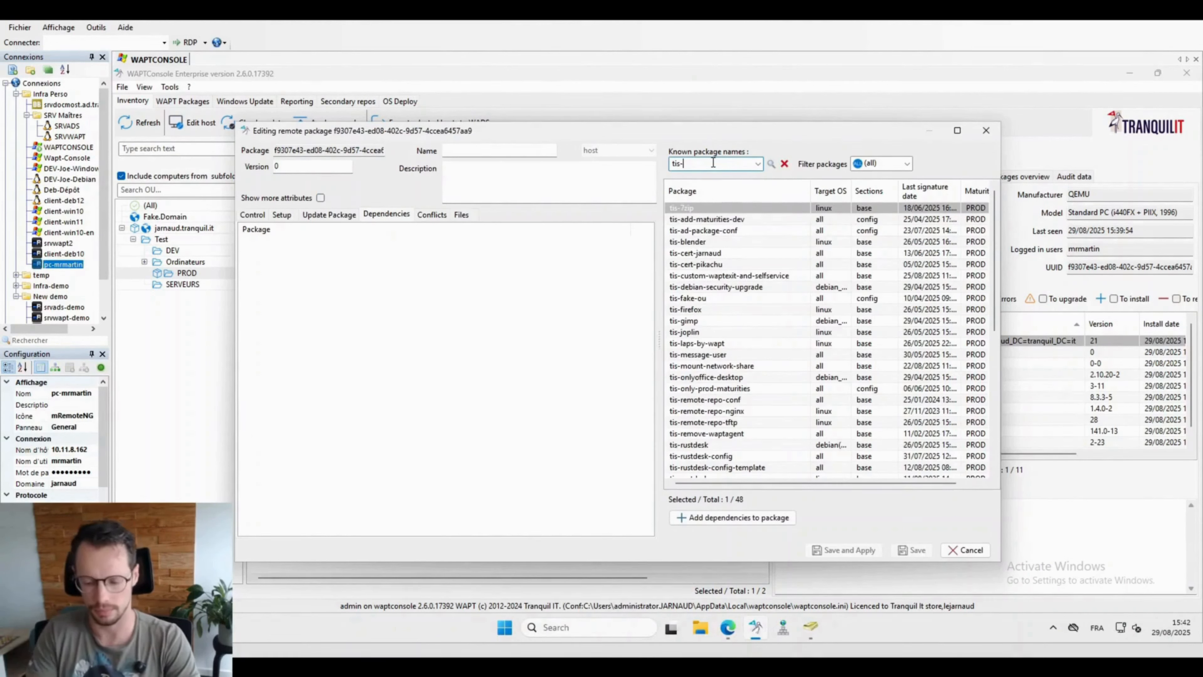
pyautogui.write('mou')
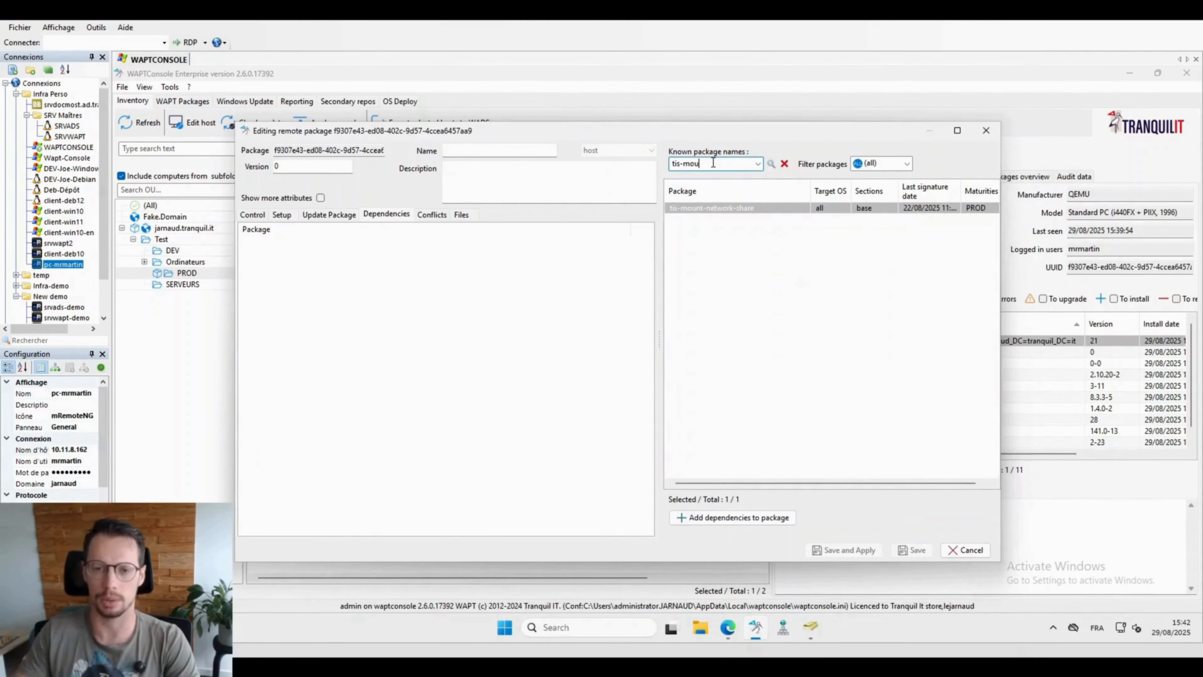
pyautogui.click(711, 209)
pyautogui.moveTo(710, 208); pyautogui.dragTo(492, 375)
pyautogui.click(833, 549)
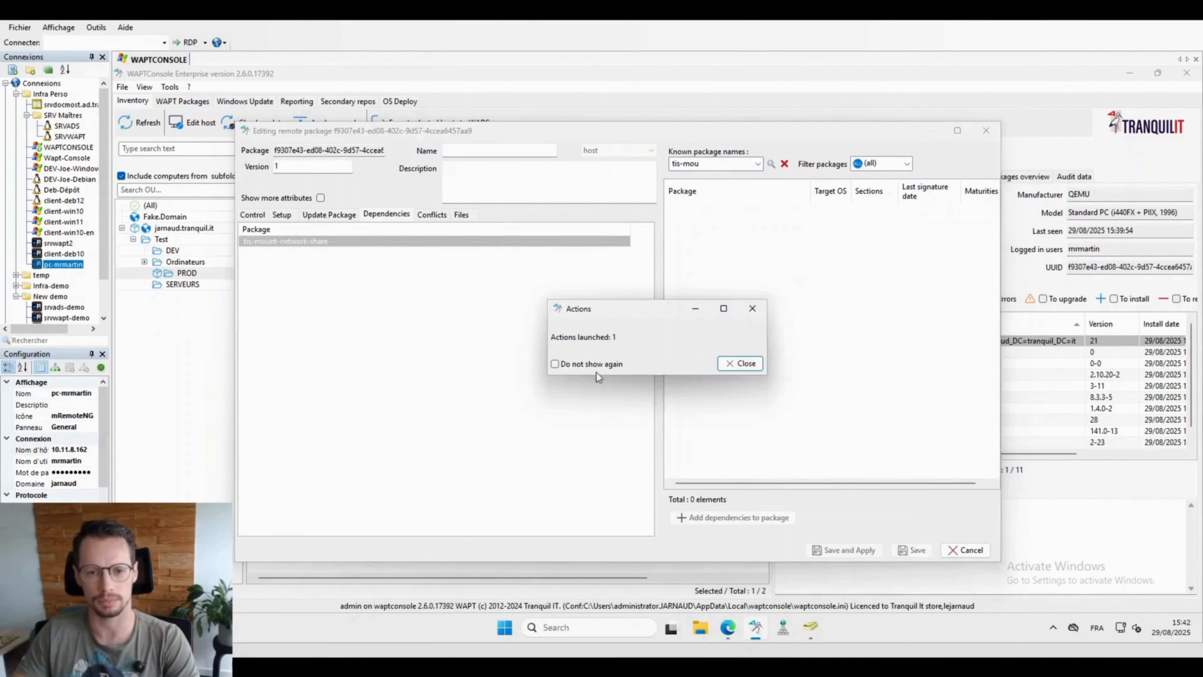
pyautogui.click(739, 363)
pyautogui.click(965, 176)
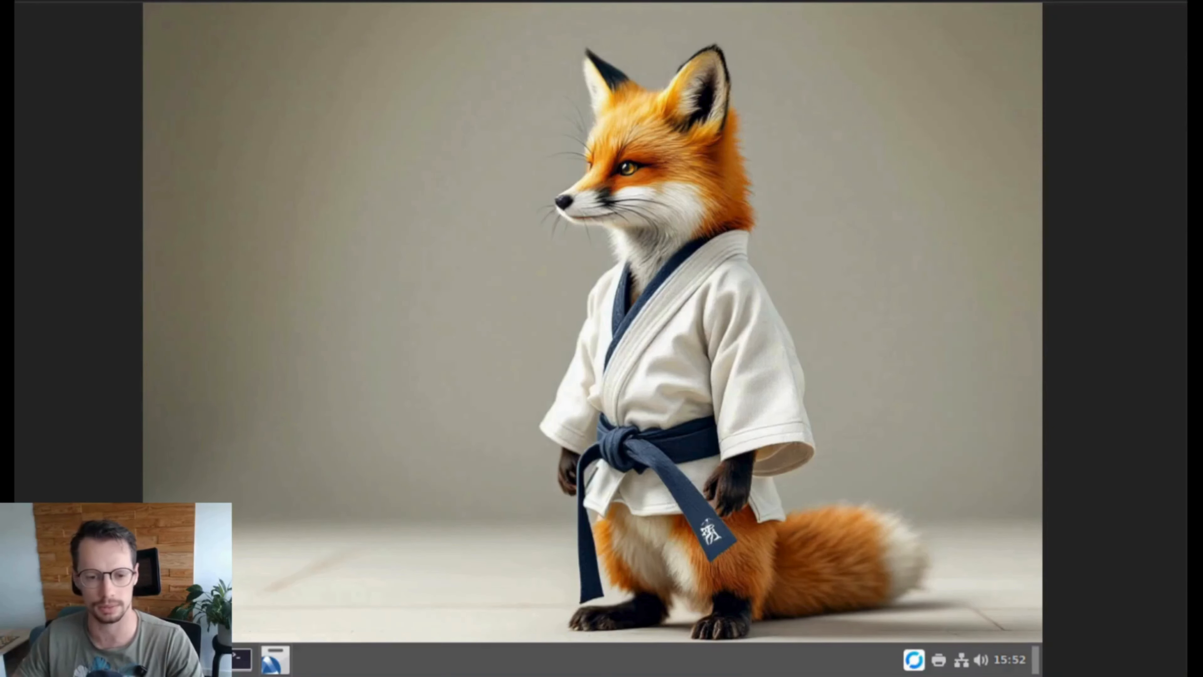
# Step: Run 'wapt-get session-setup ALL' in a terminal and highlight the package and bookmark output lines
pyautogui.click(239, 658)
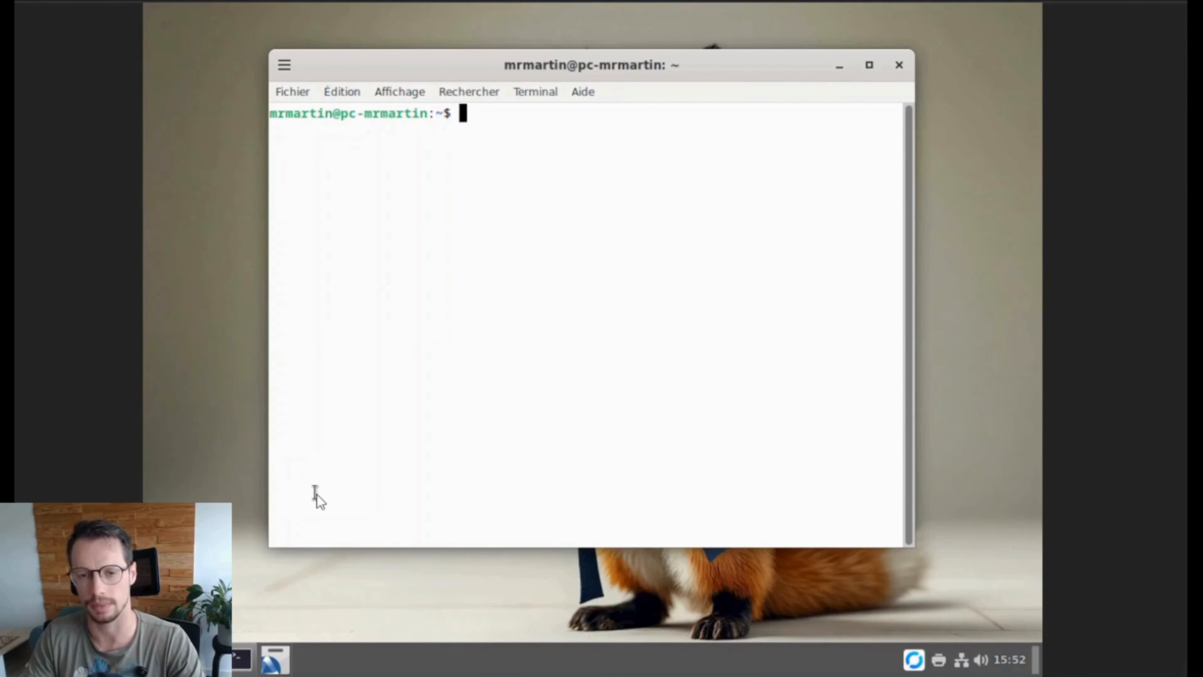
pyautogui.write('wapt')
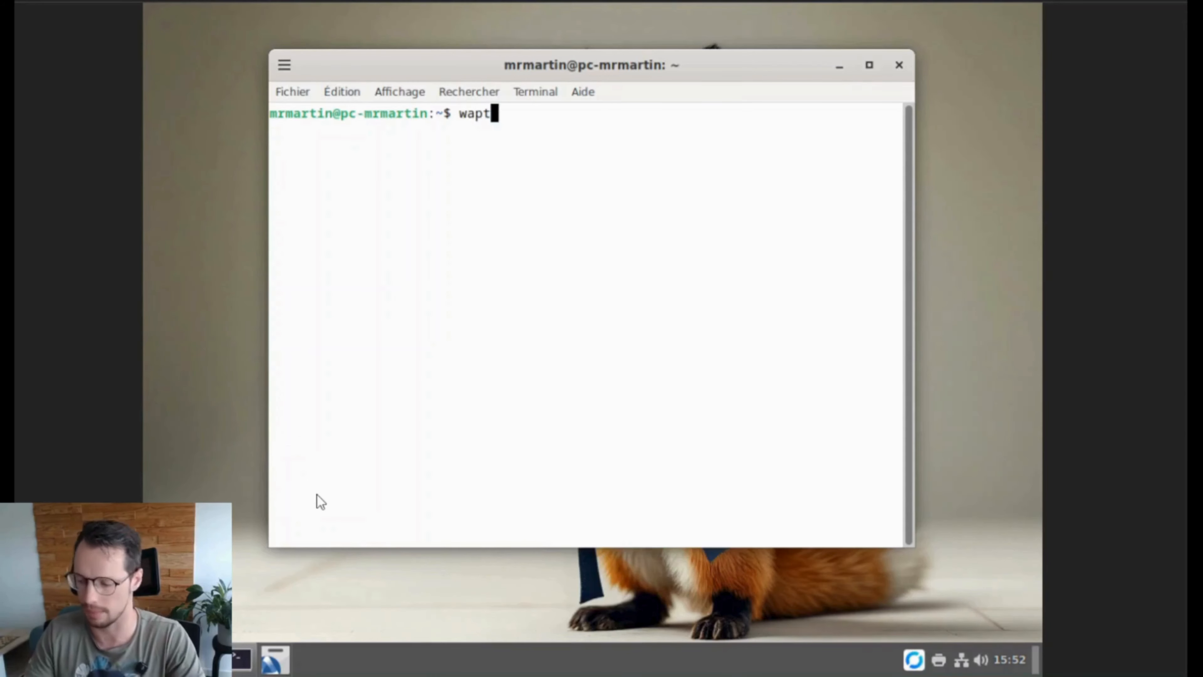
pyautogui.write('-get s')
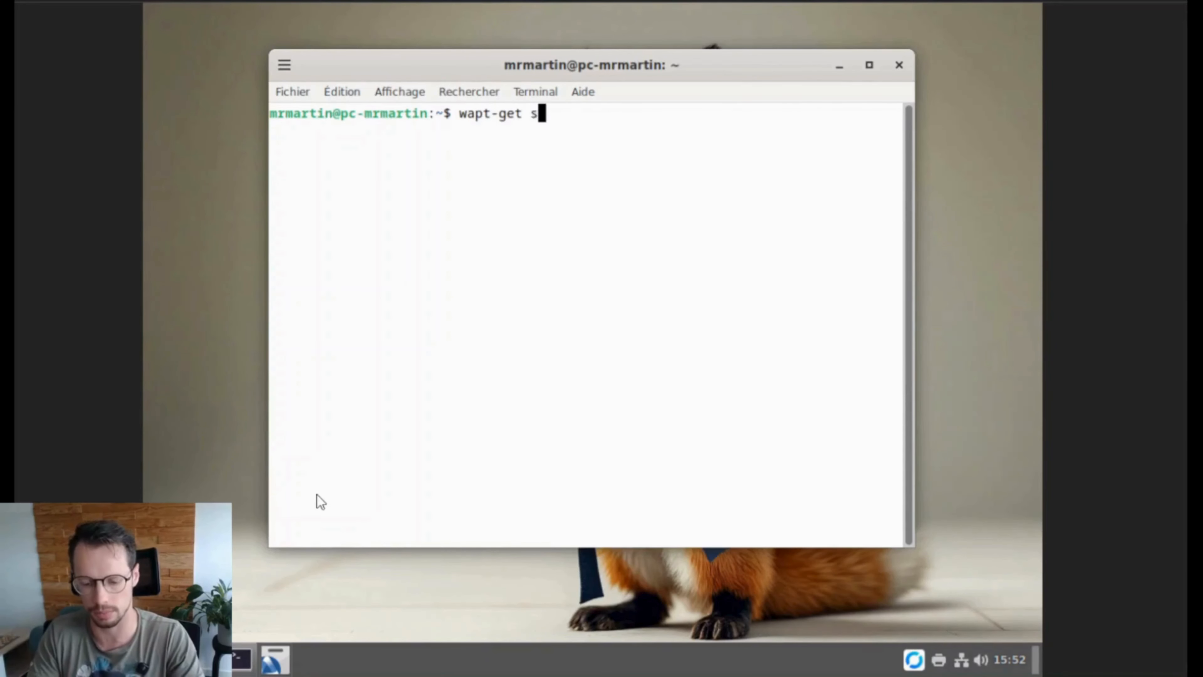
pyautogui.write('ession-set')
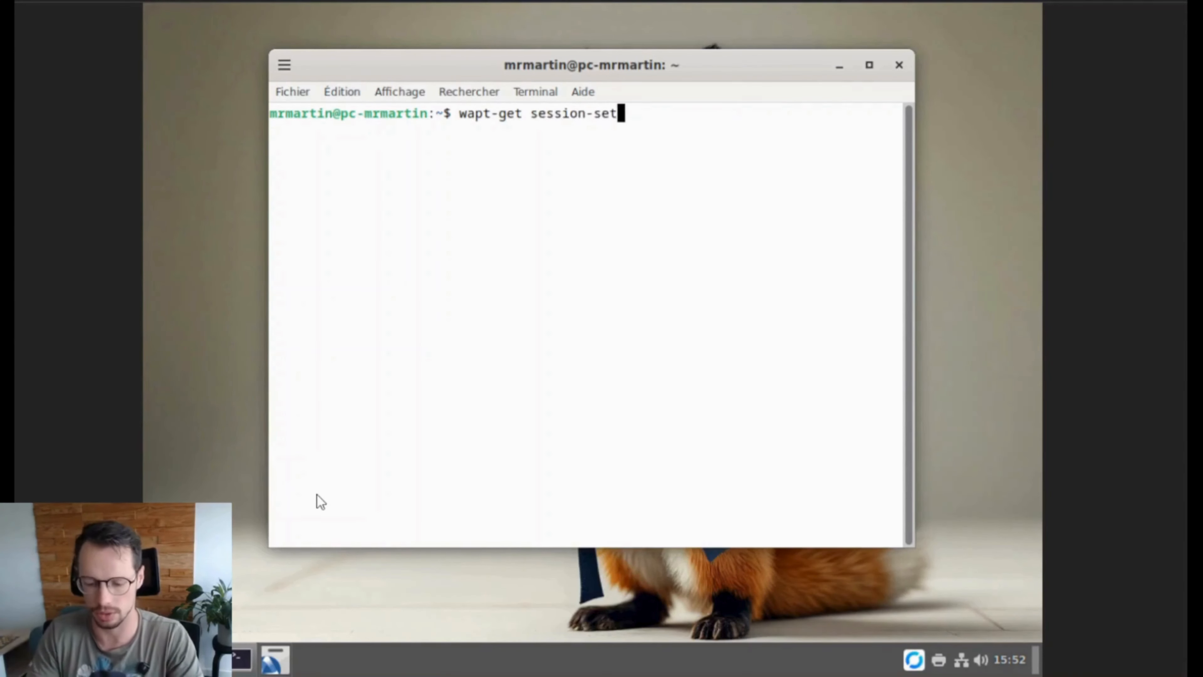
pyautogui.write('up ALL')
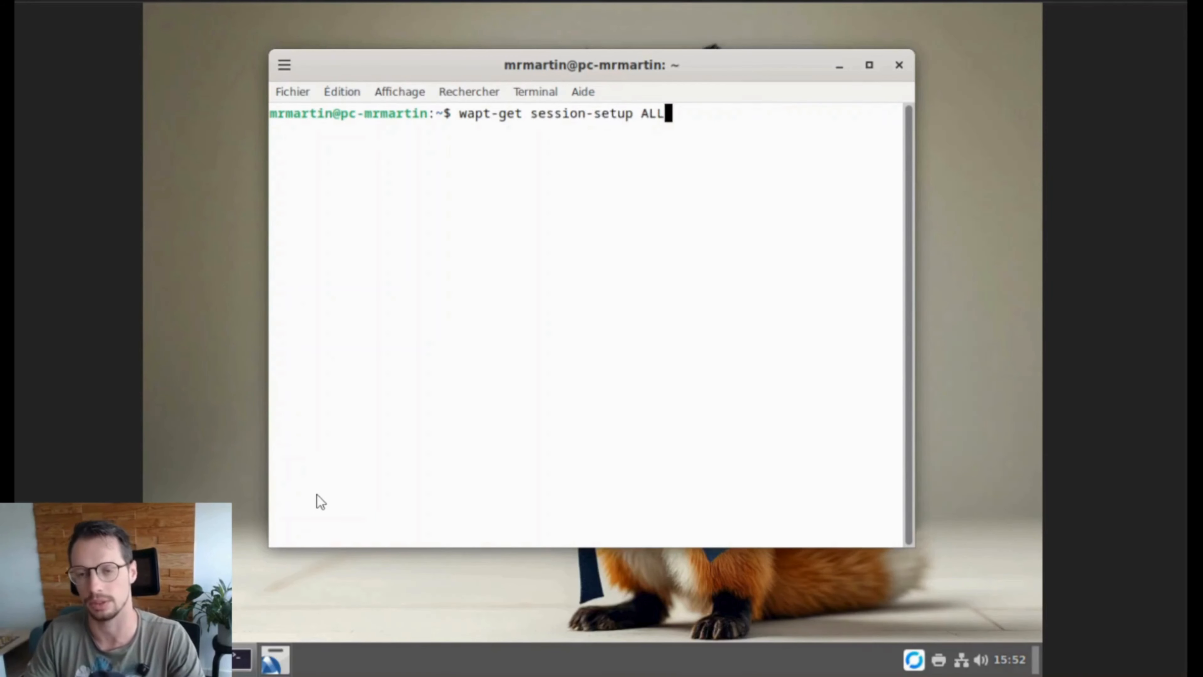
pyautogui.press('Return')
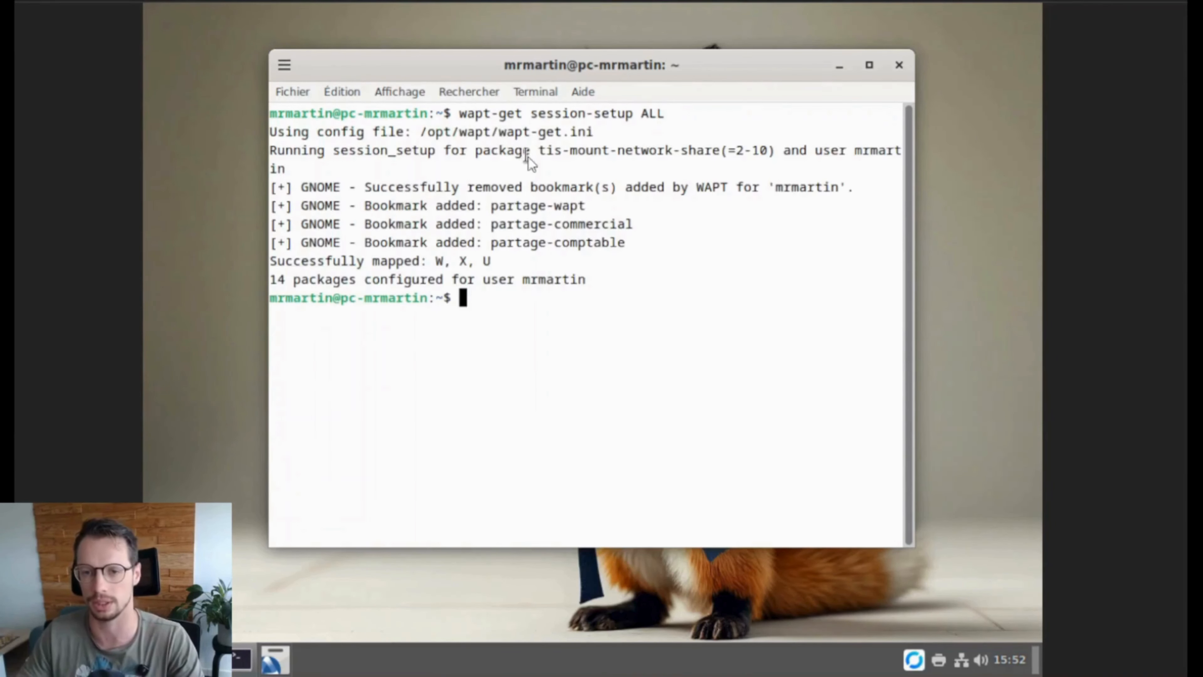
pyautogui.moveTo(528, 152); pyautogui.dragTo(744, 150)
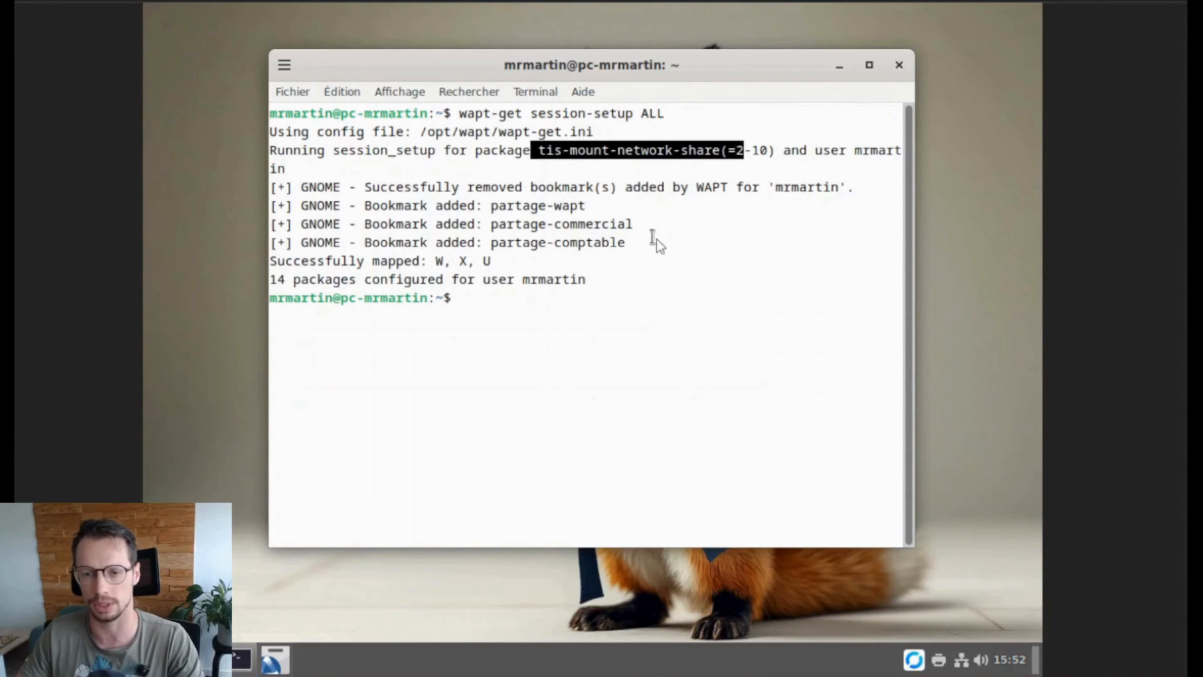
pyautogui.moveTo(657, 241); pyautogui.dragTo(271, 205)
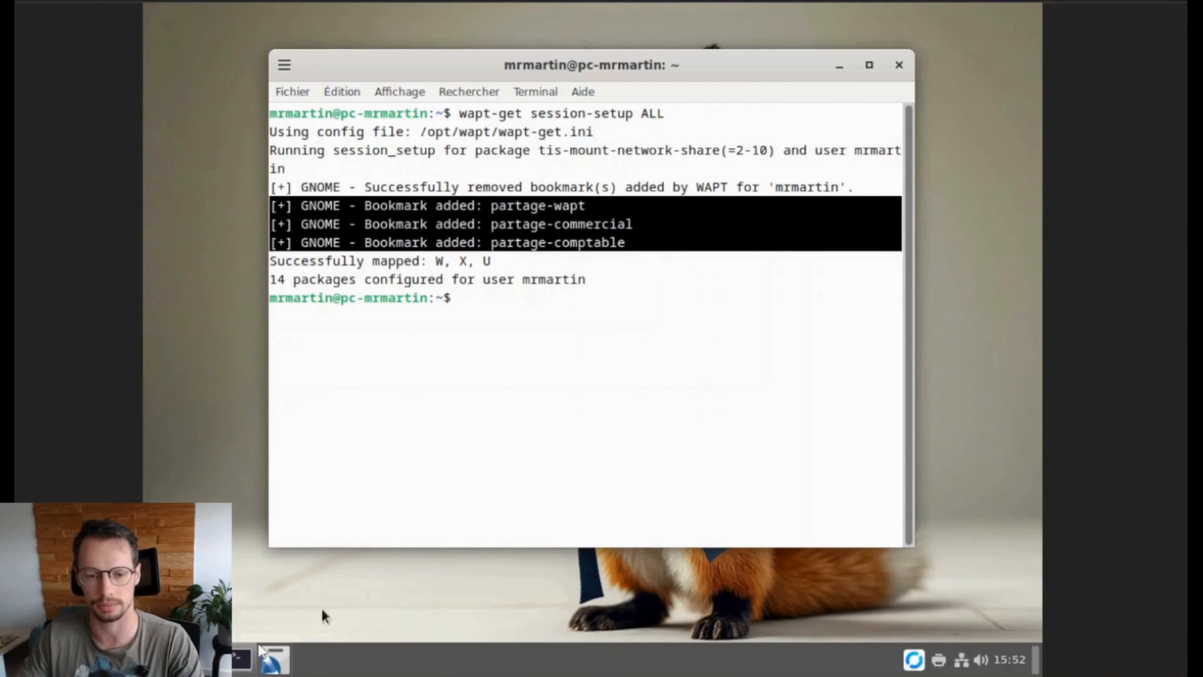
pyautogui.click(267, 656)
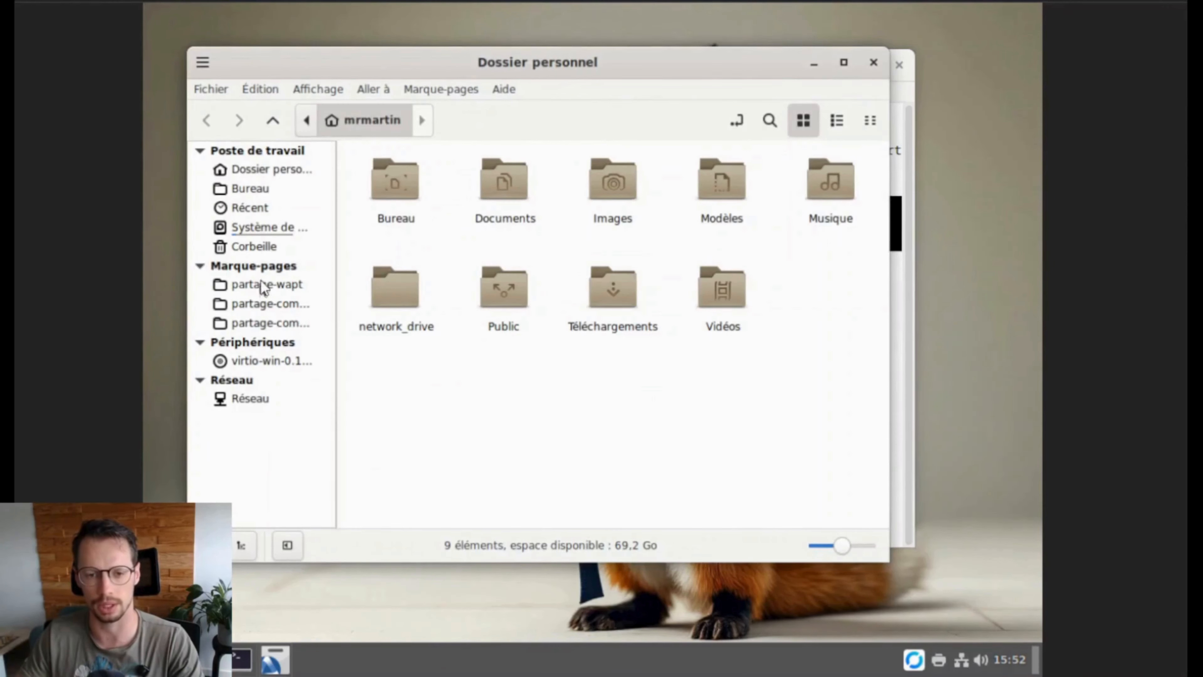
# Step: Browse the WAPT-CA folder on the partage-wapt share, then return home
pyautogui.click(264, 286)
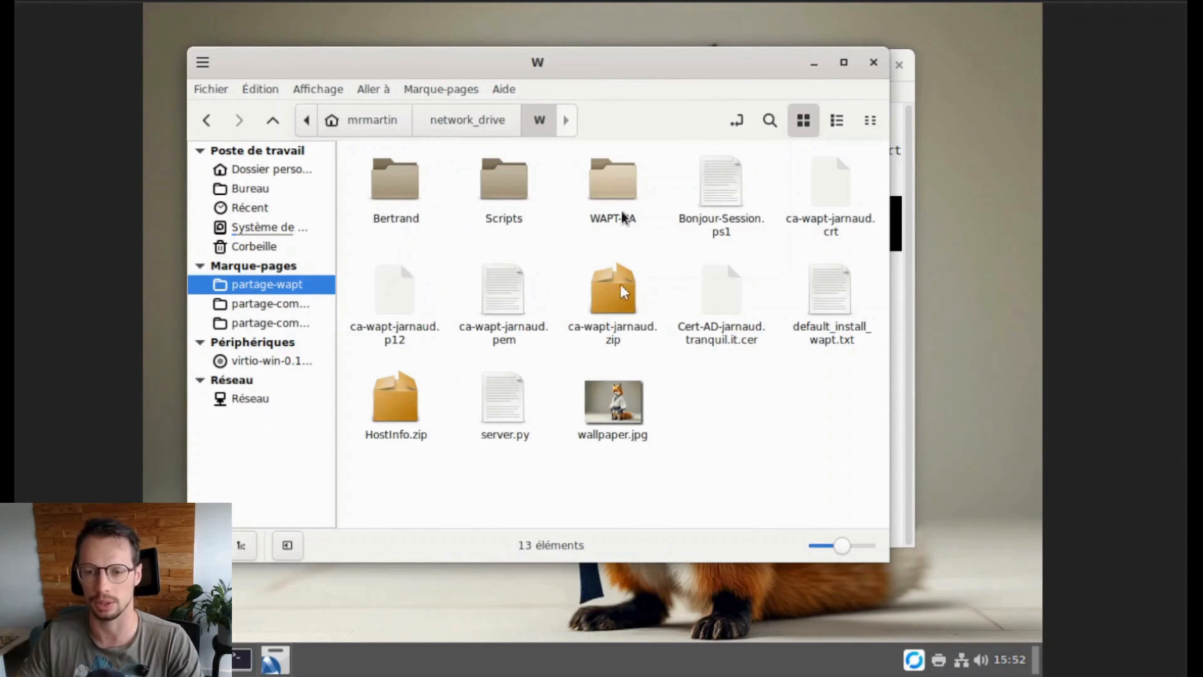
pyautogui.doubleClick(620, 192)
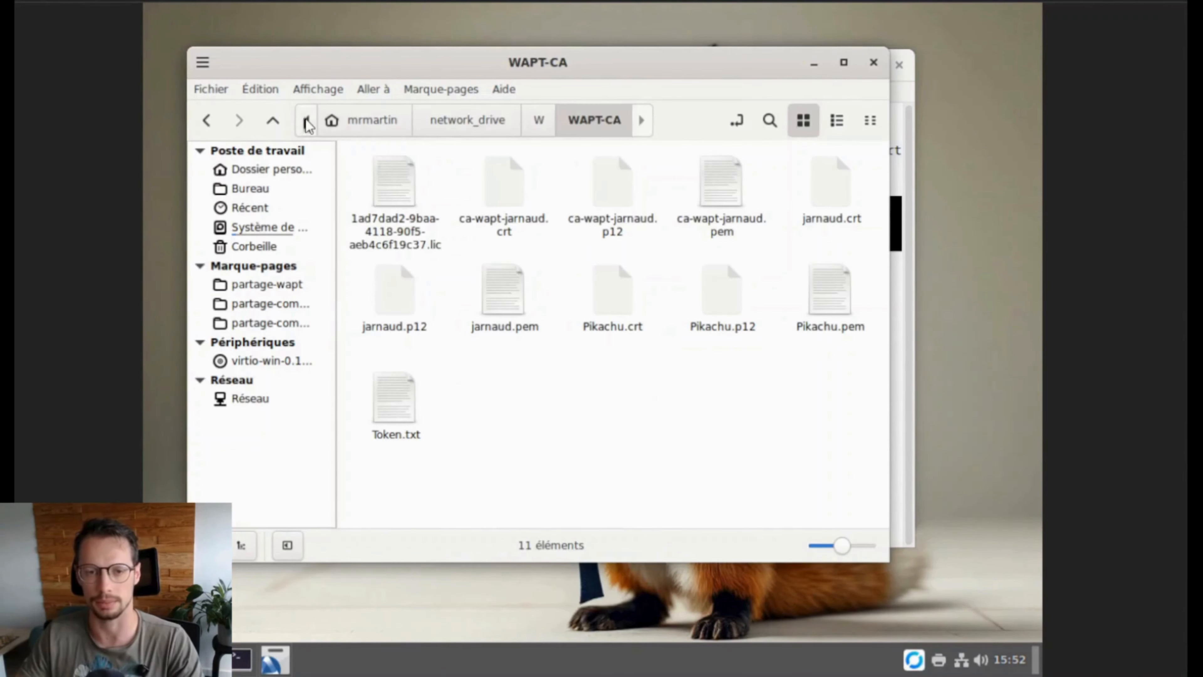
pyautogui.click(206, 124)
pyautogui.click(206, 124)
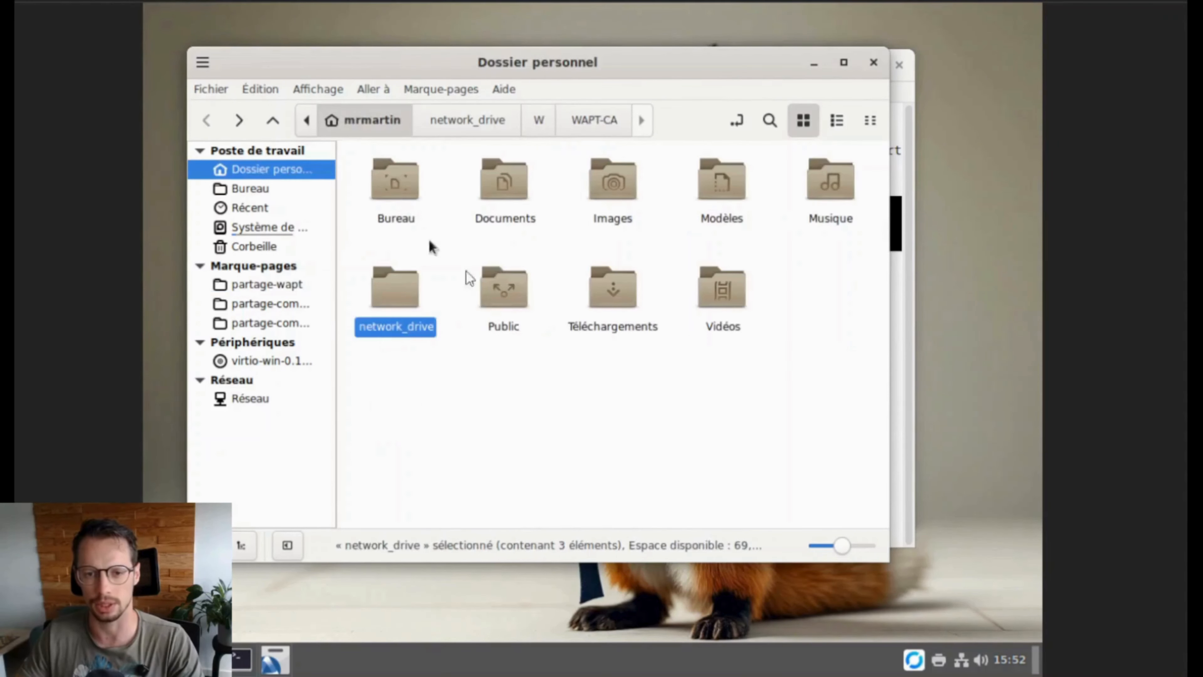
# Step: View 2021.txt in partage-comptable's Déclarations_fiscales folder, then close the viewer, file manager and terminal
pyautogui.click(265, 324)
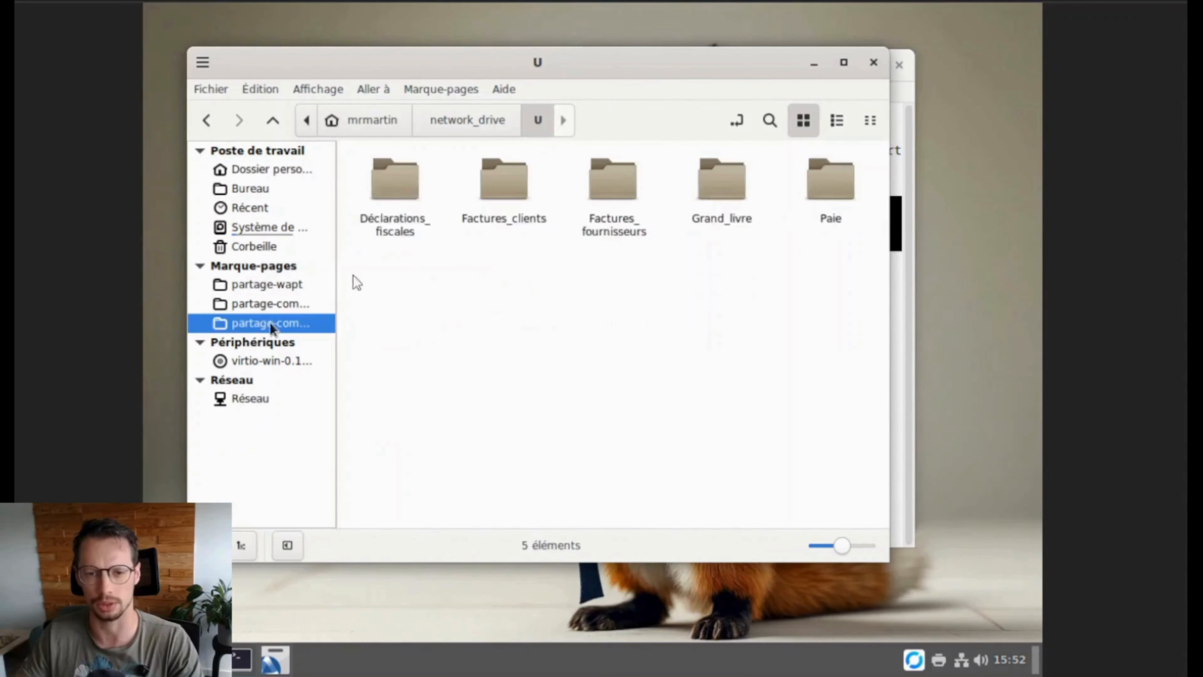
pyautogui.doubleClick(392, 187)
pyautogui.click(391, 190)
pyautogui.doubleClick(391, 190)
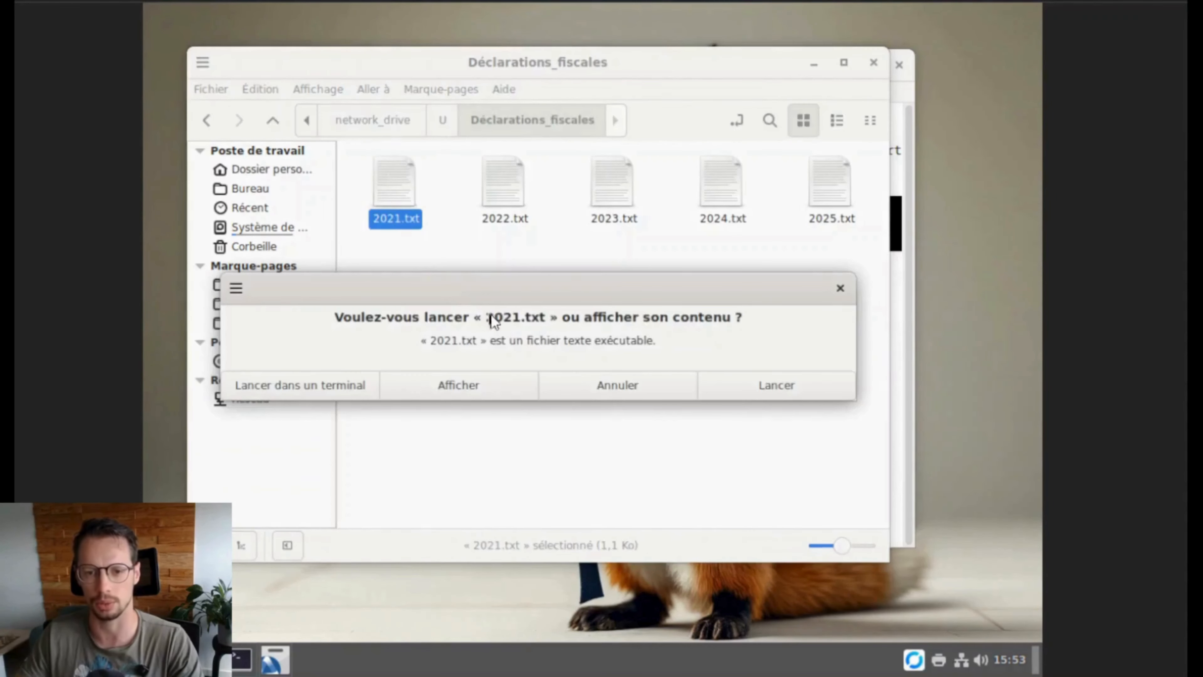
pyautogui.click(474, 384)
pyautogui.scroll(-3, 478, 315)
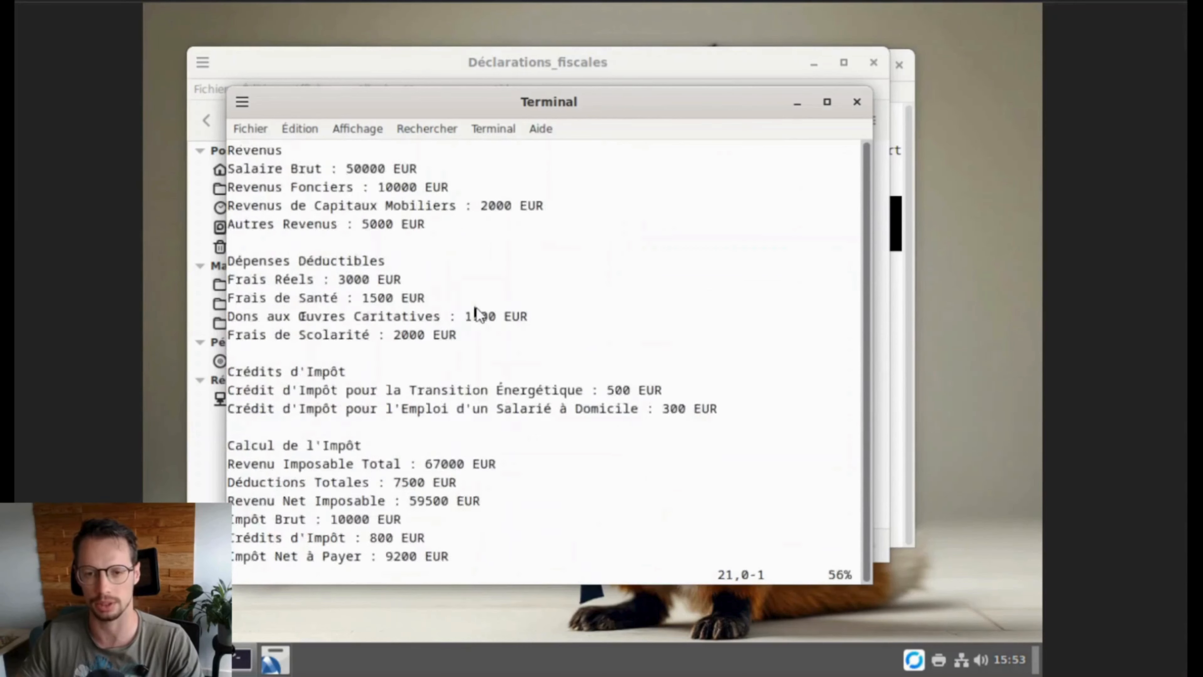
pyautogui.scroll(3, 477, 313)
pyautogui.click(858, 102)
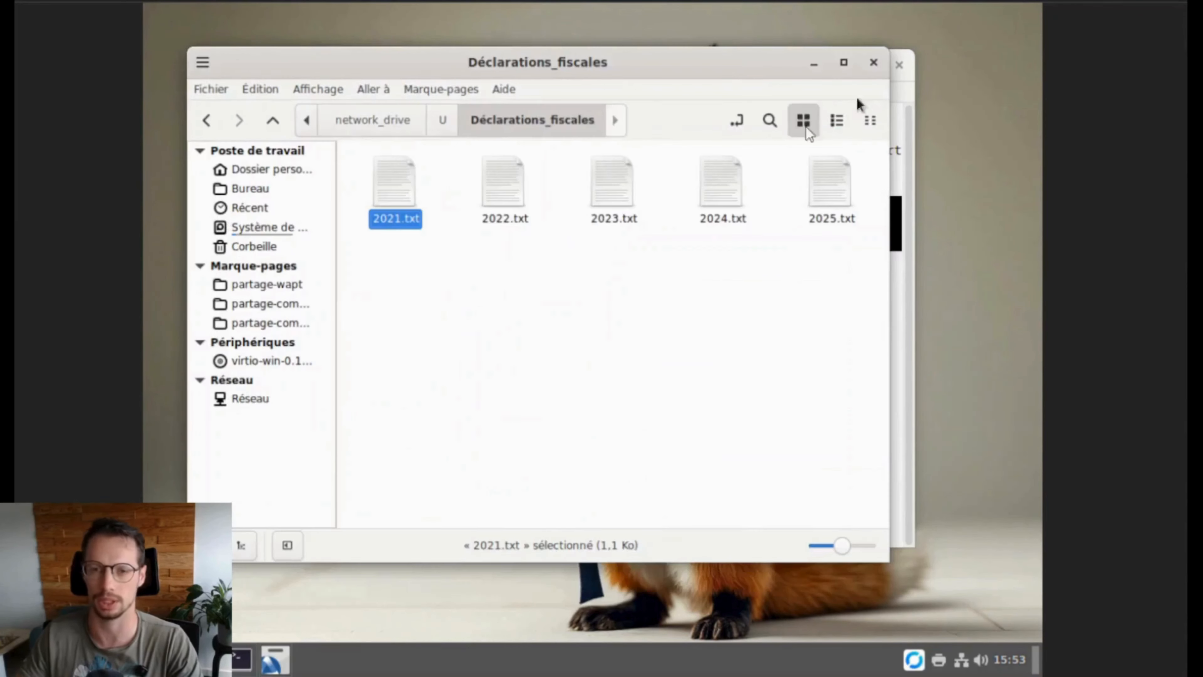
pyautogui.click(872, 62)
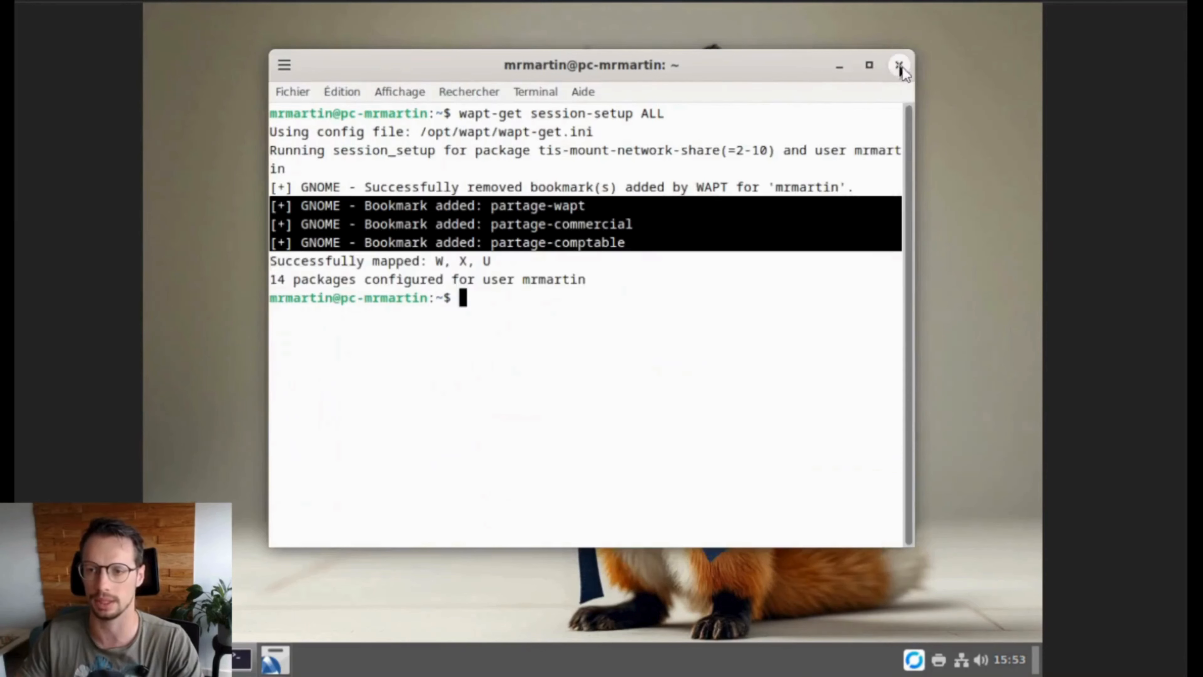
pyautogui.click(899, 65)
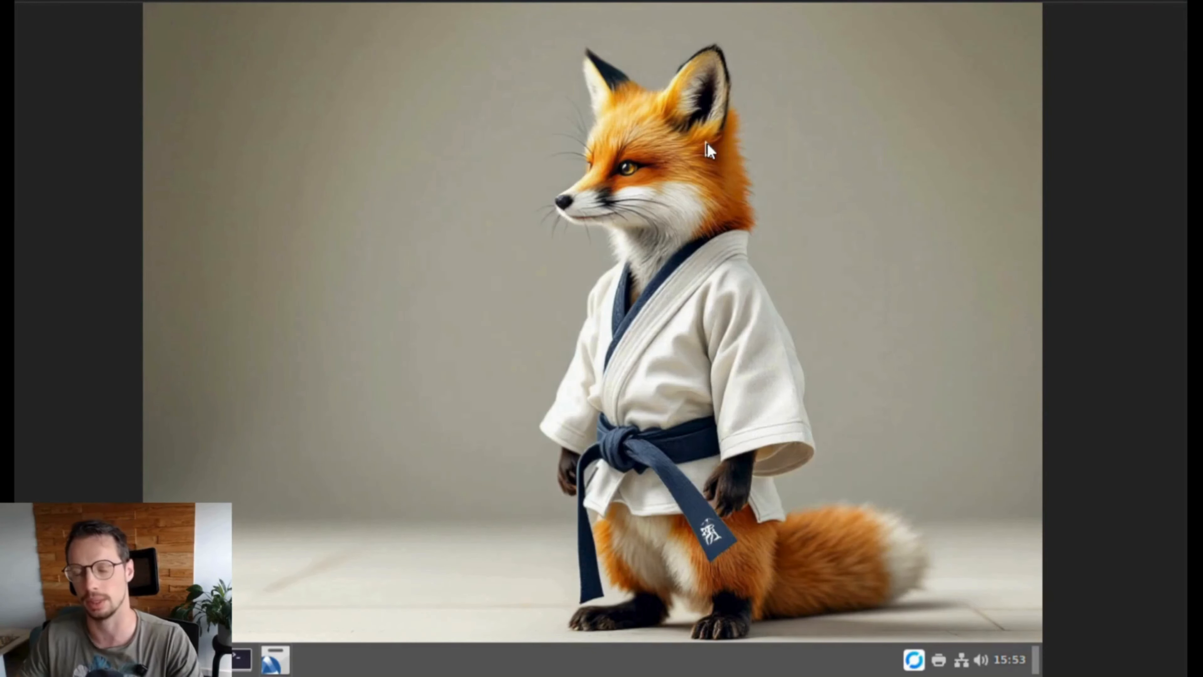